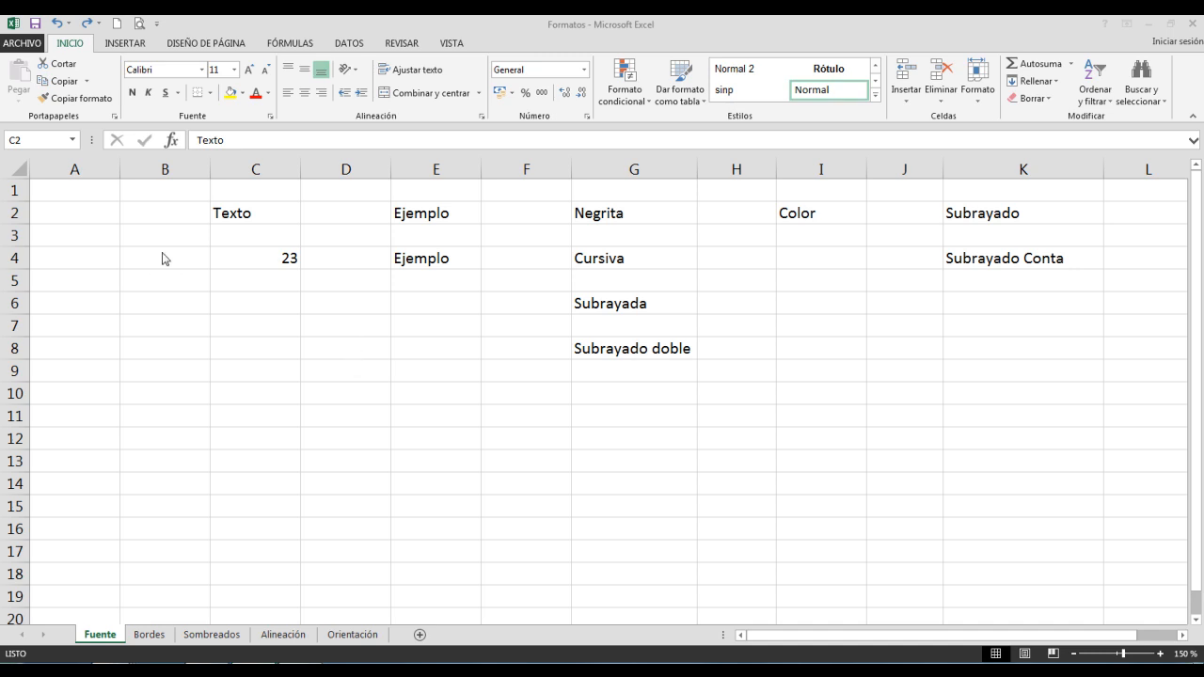
pyautogui.click(231, 214)
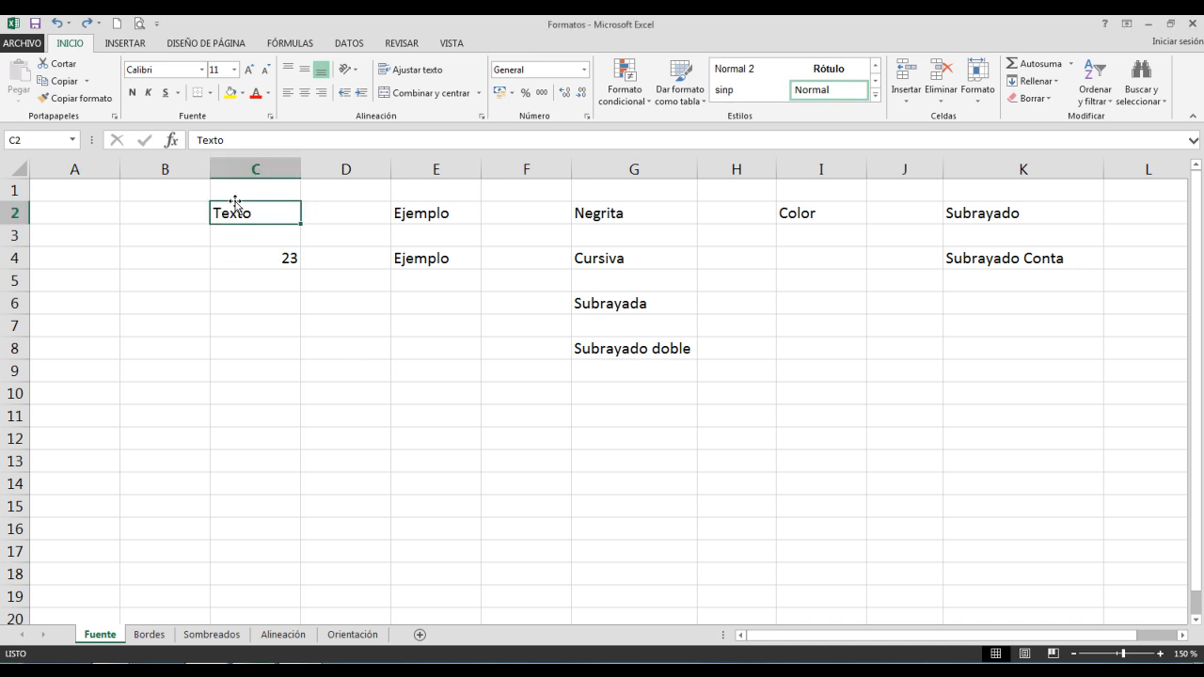
pyautogui.click(242, 255)
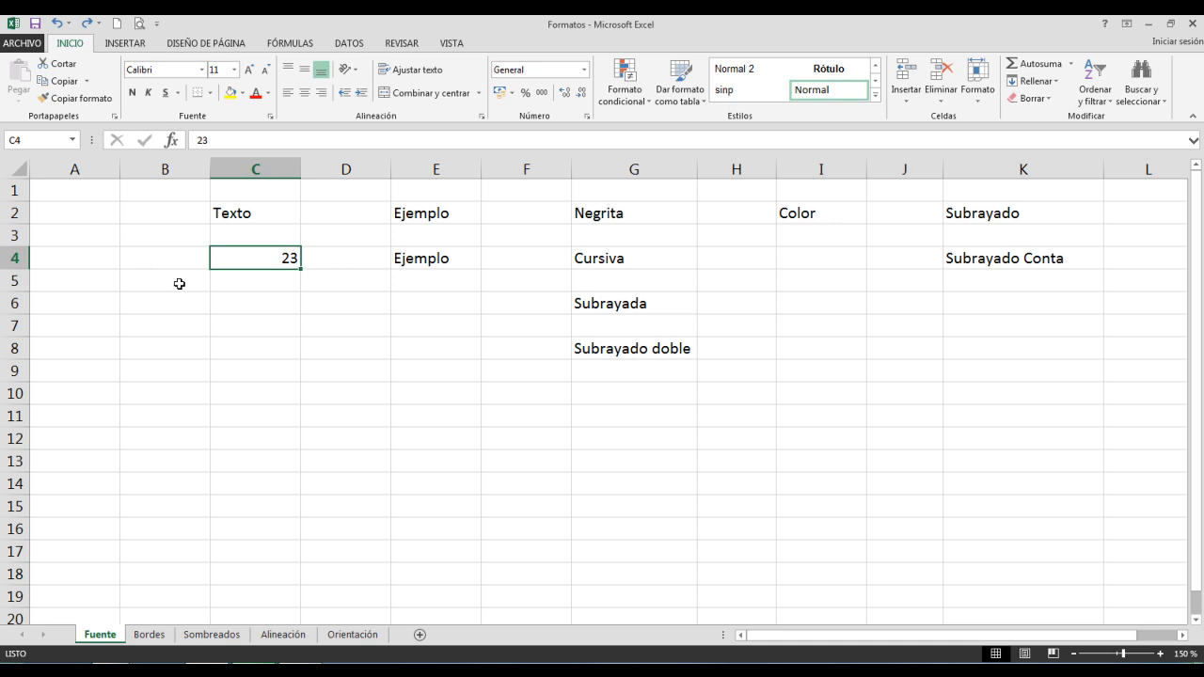
pyautogui.rightClick(441, 217)
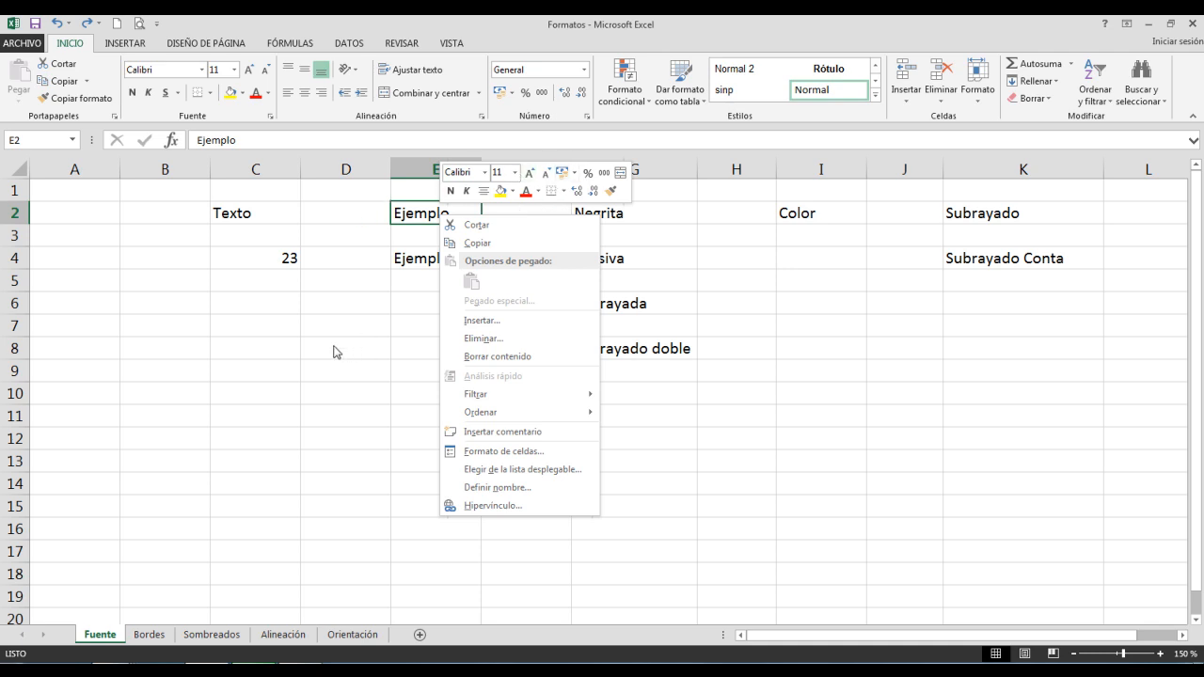
# Format the word "Ejemplo" in cell E2 with the Bodoni MT font at size 14
pyautogui.click(404, 216)
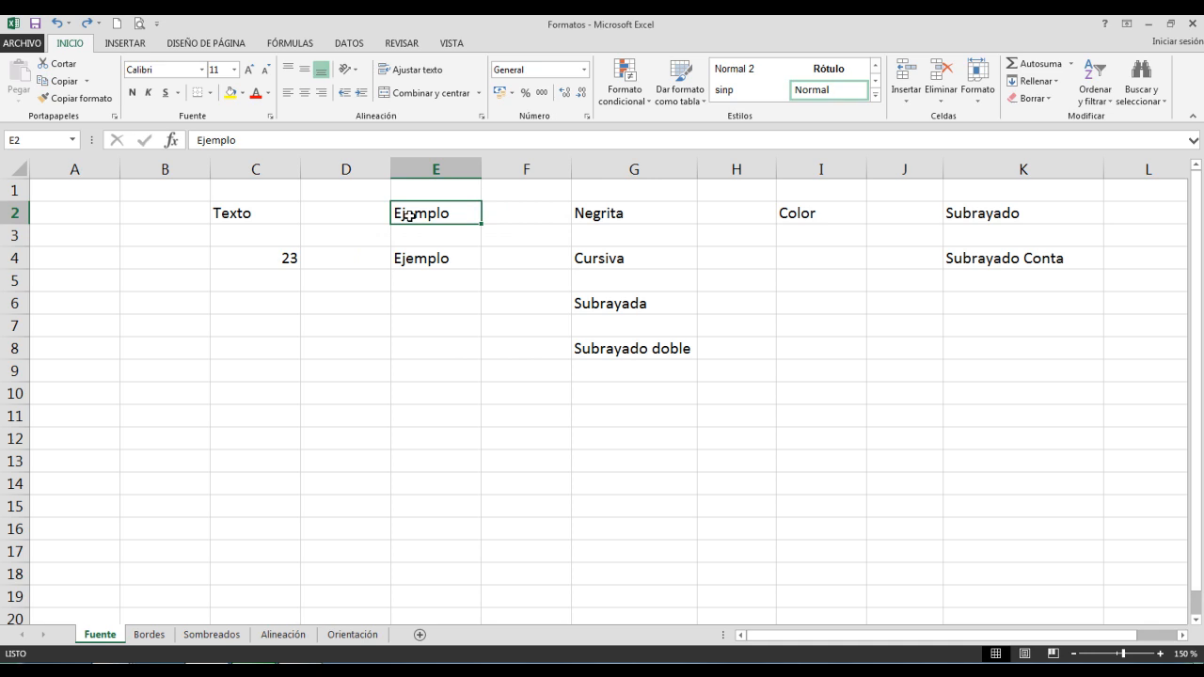
pyautogui.click(203, 70)
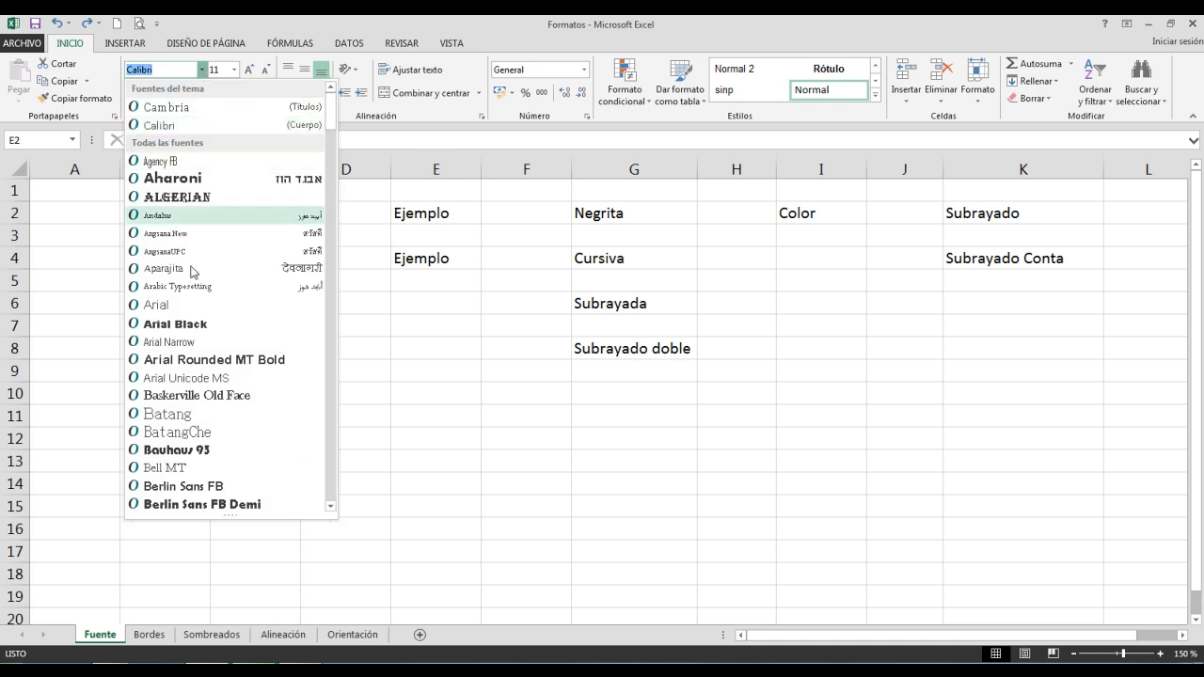
pyautogui.scroll(-1, 203, 397)
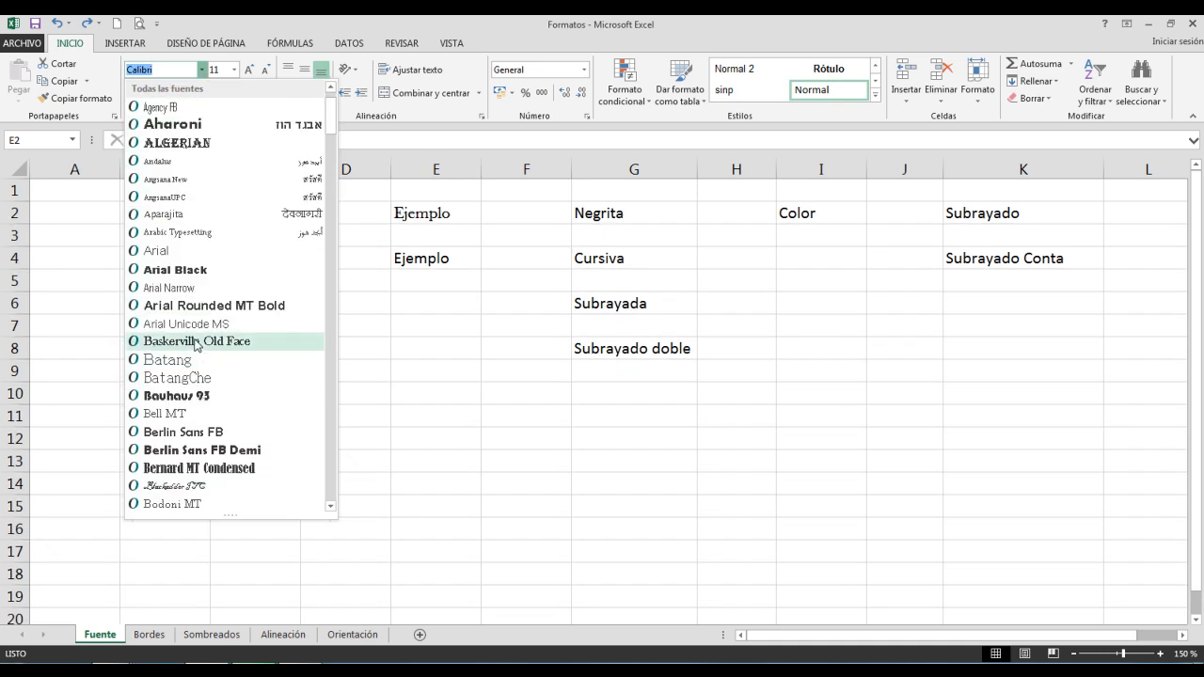
pyautogui.scroll(-2, 199, 344)
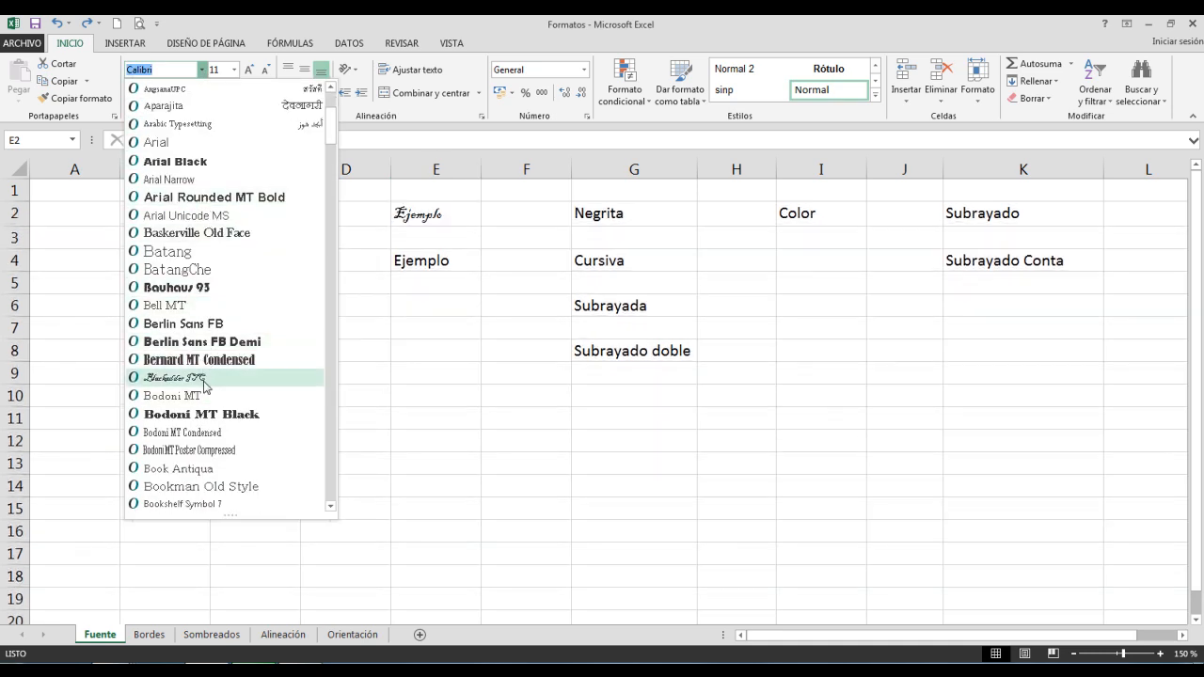
pyautogui.click(220, 396)
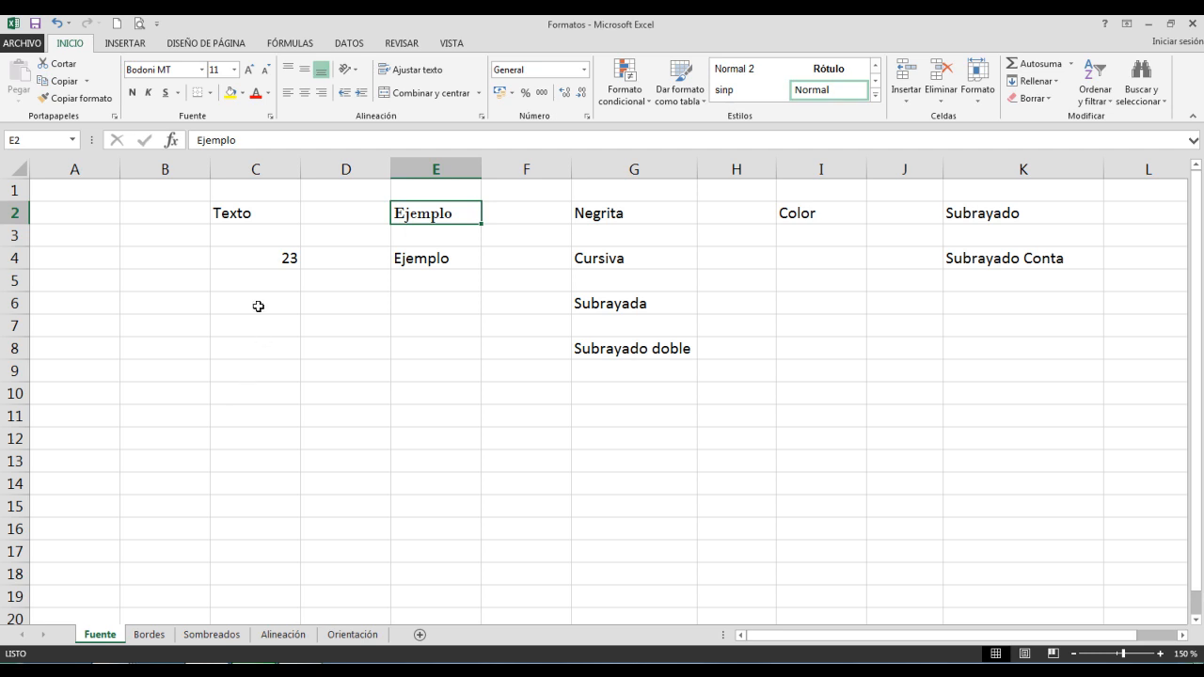
pyautogui.click(233, 70)
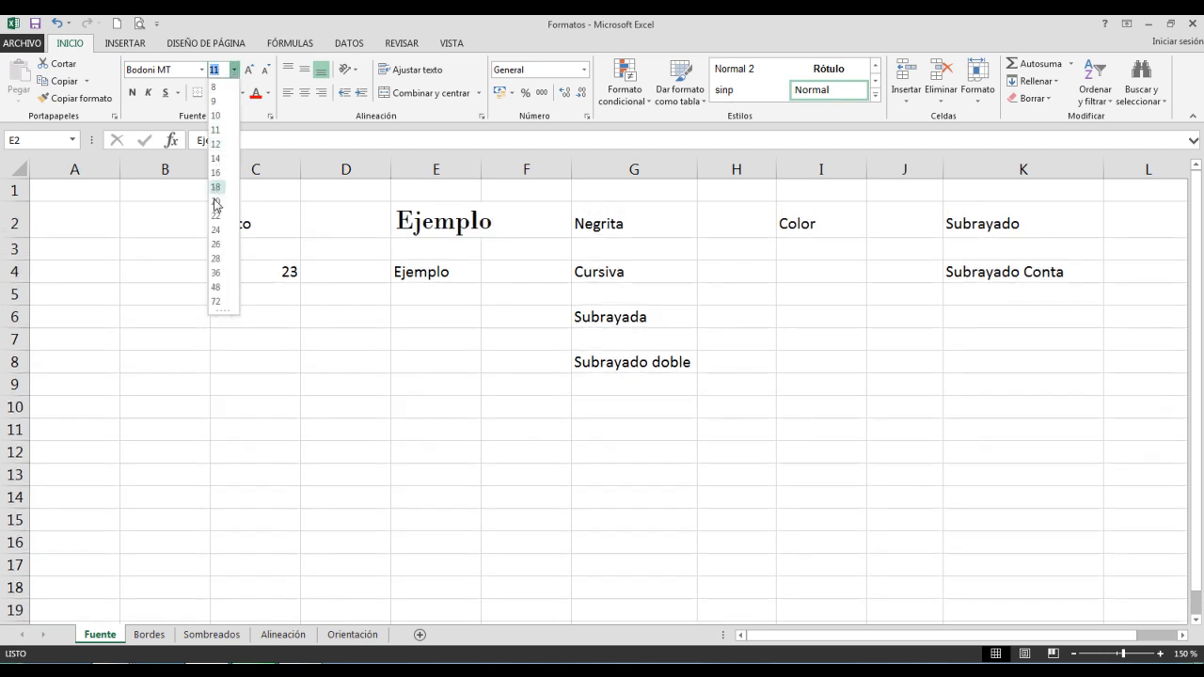
pyautogui.click(218, 160)
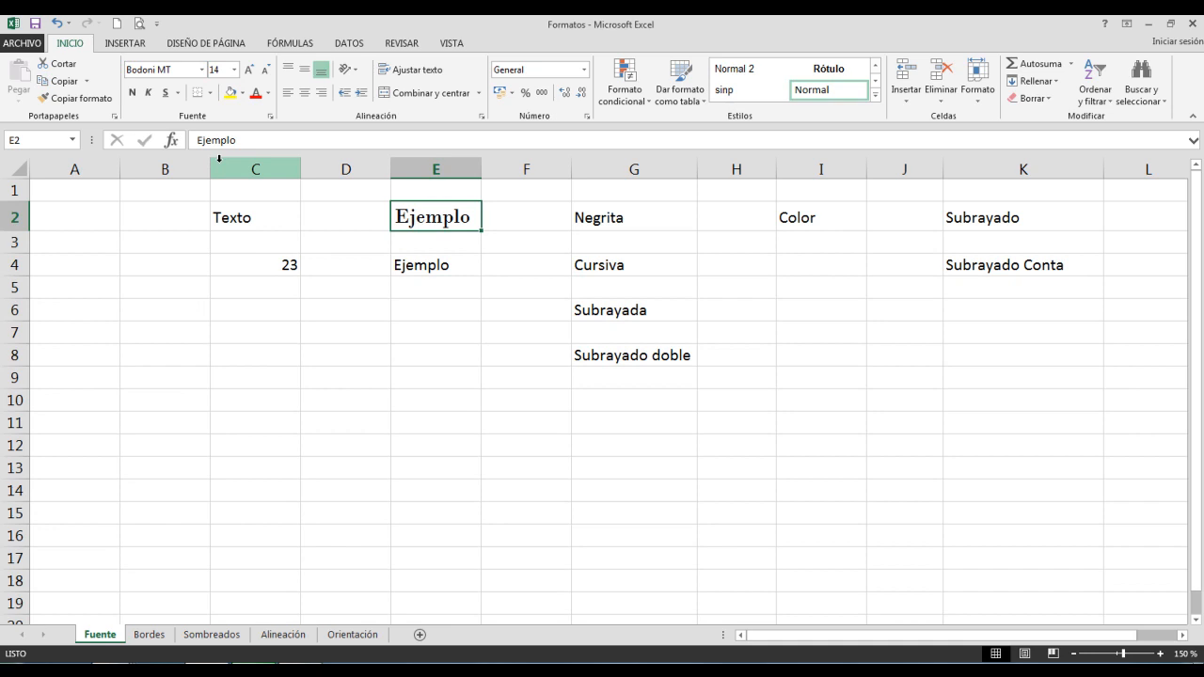
# Enlarge the text in cell E4 step by step to size 18 and shrink it back to size 12
pyautogui.click(446, 264)
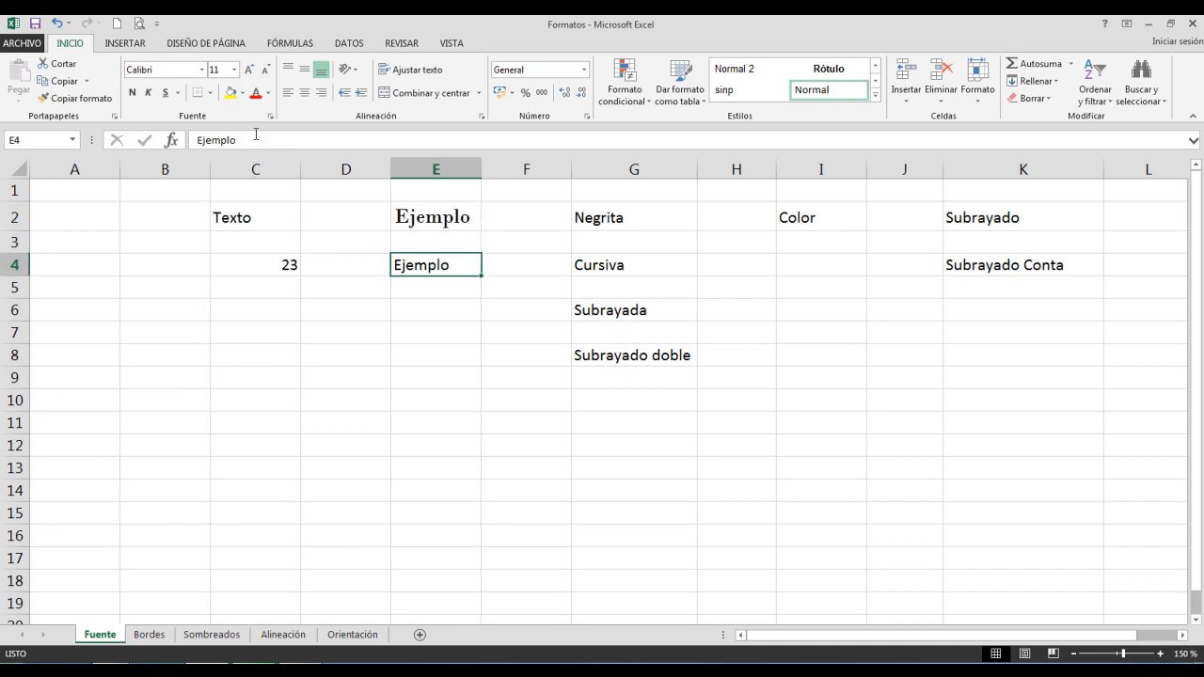
pyautogui.click(249, 70)
pyautogui.click(250, 70)
pyautogui.click(249, 70)
pyautogui.click(250, 69)
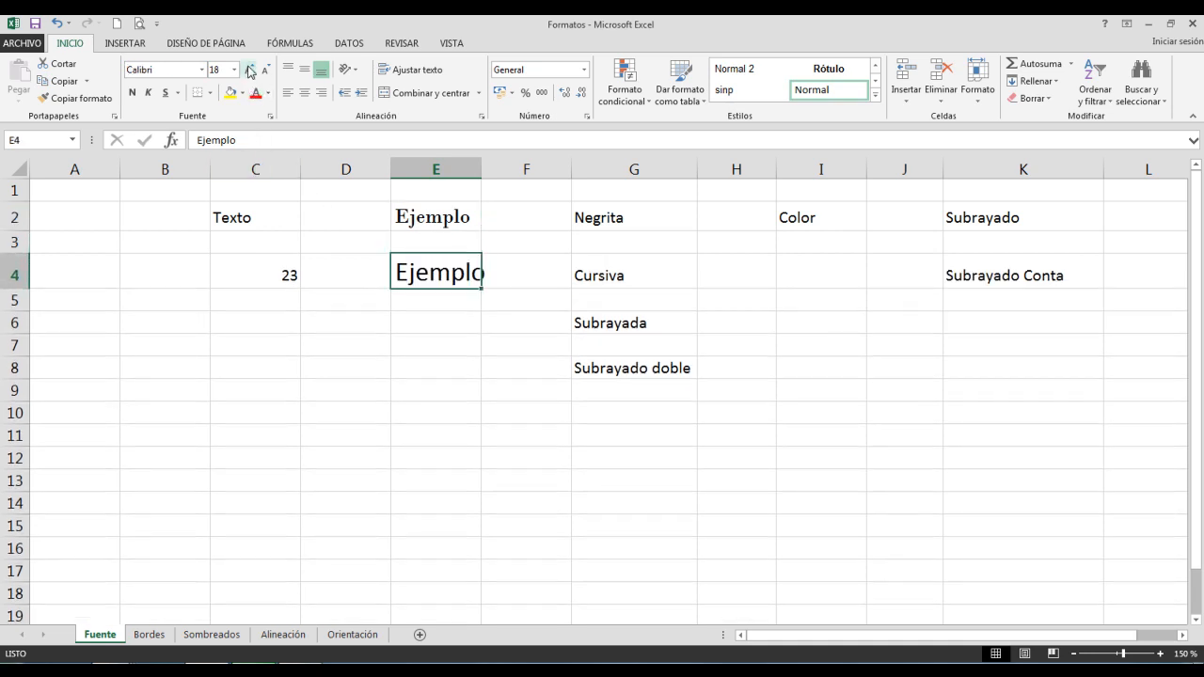
pyautogui.click(266, 71)
pyautogui.click(266, 72)
pyautogui.click(267, 71)
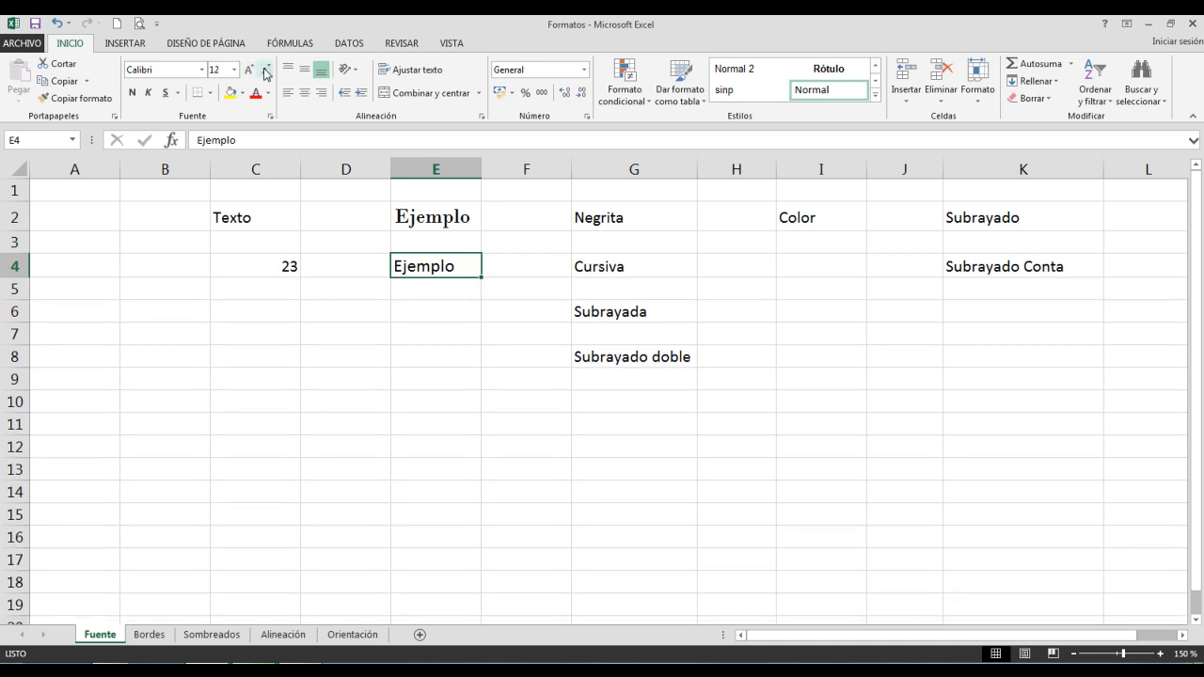
# Set the font size of "Ejemplo" in cell E4 to the custom value 17
pyautogui.click(226, 70)
pyautogui.write('17')
pyautogui.press('Return')
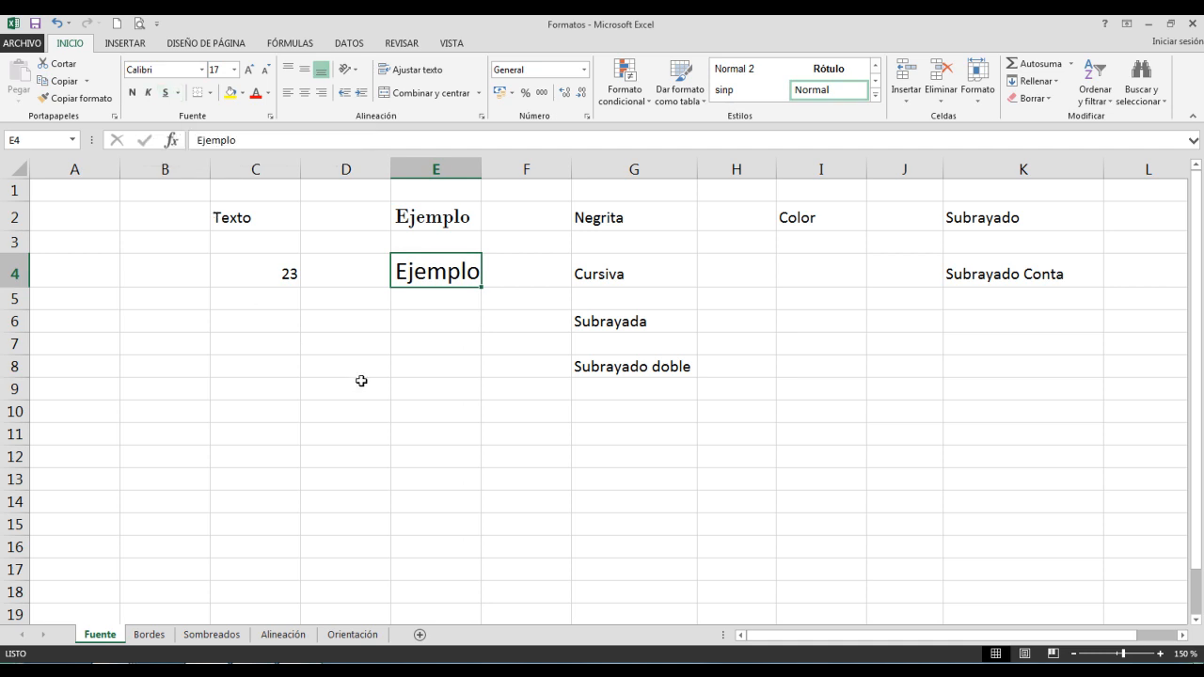
# Make "Negrita" in cell G2 bold and "Cursiva" in cell G4 italic
pyautogui.click(599, 222)
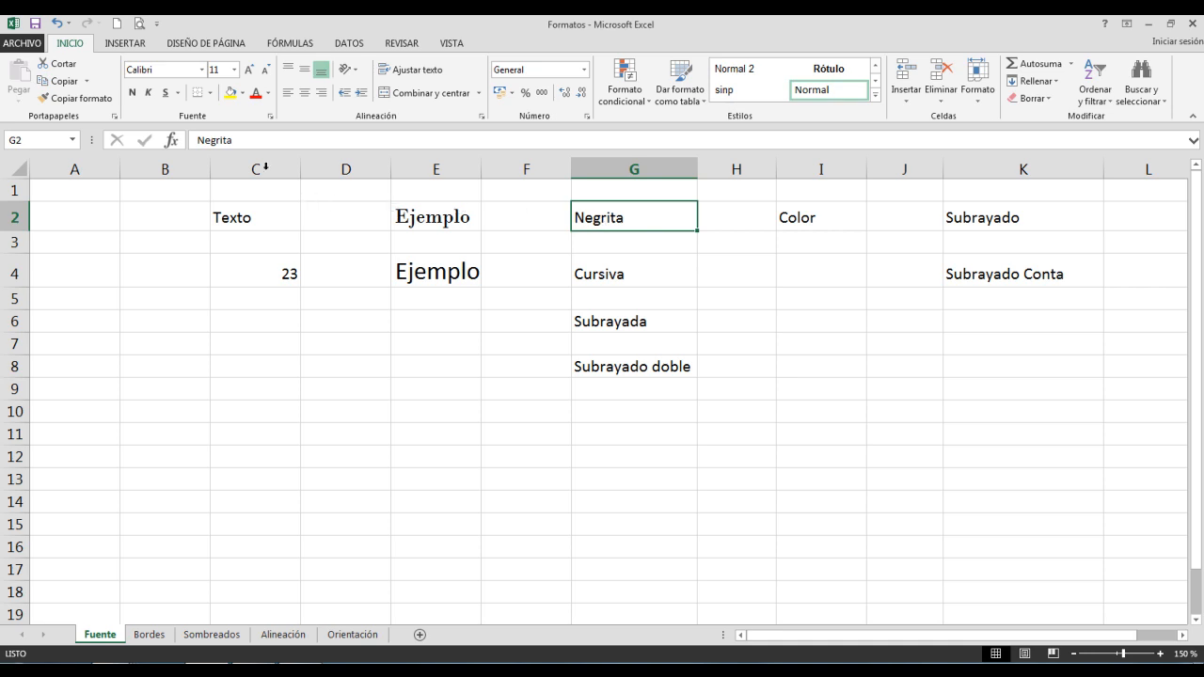
pyautogui.click(132, 92)
pyautogui.click(579, 273)
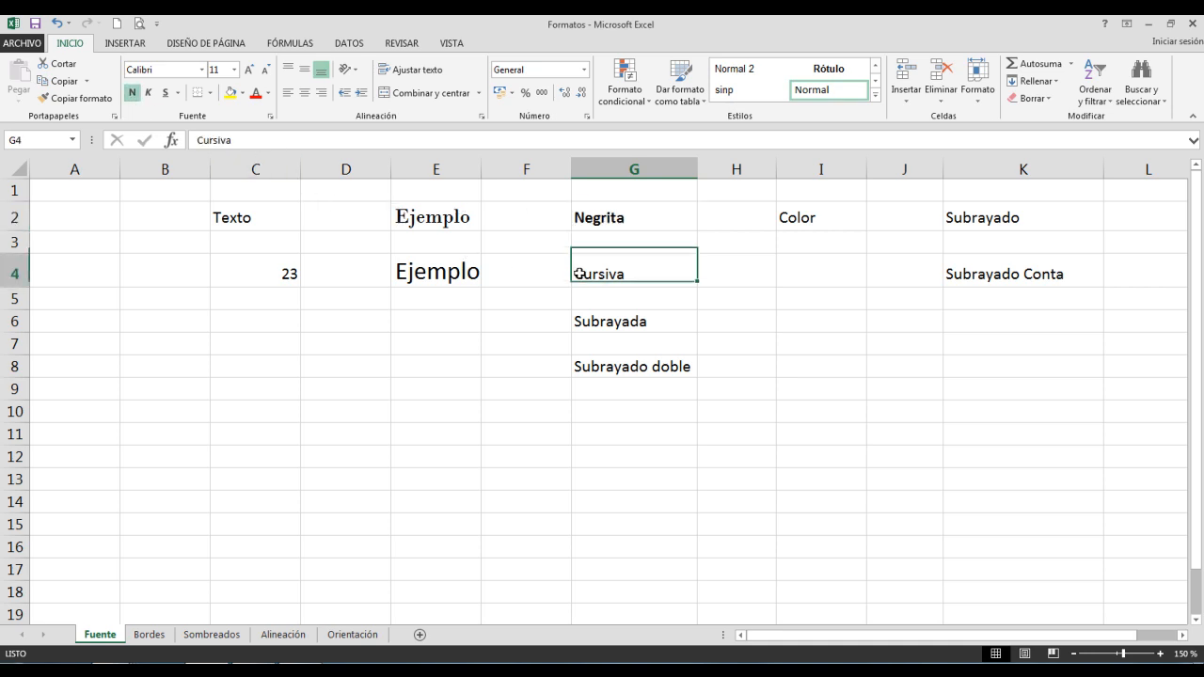
pyautogui.click(147, 92)
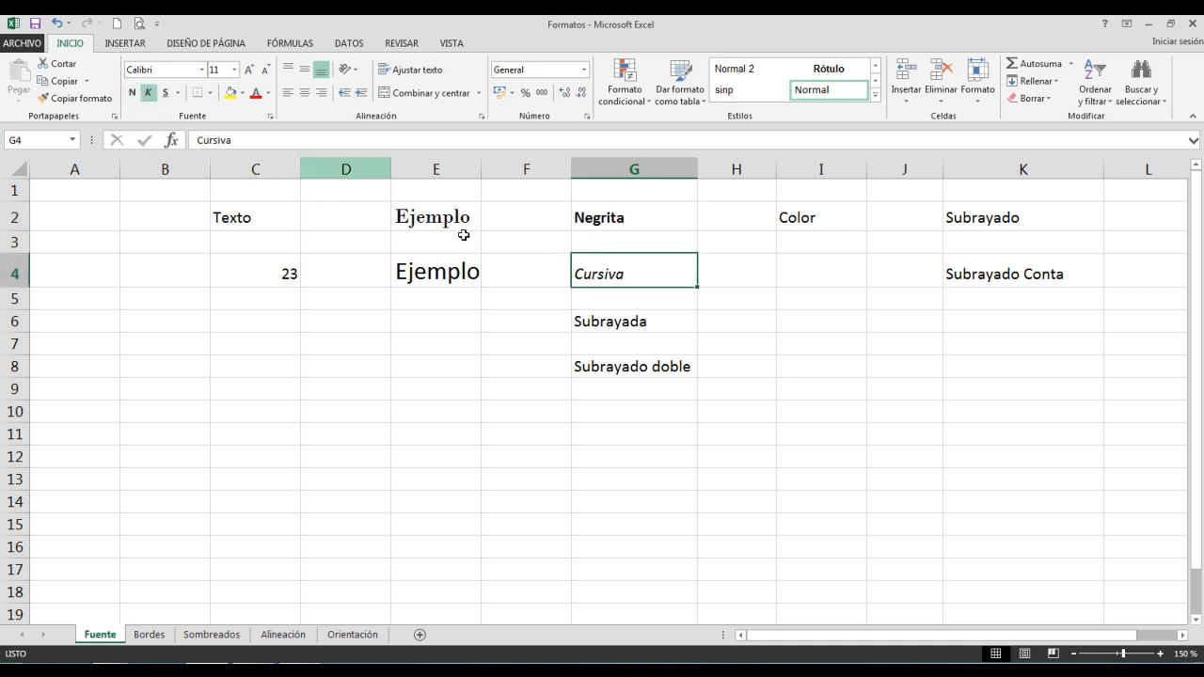
# Apply a single underline to "Subrayada" in cell G6 and a double underline to "Subrayado doble" in cell G8
pyautogui.click(623, 324)
pyautogui.click(165, 92)
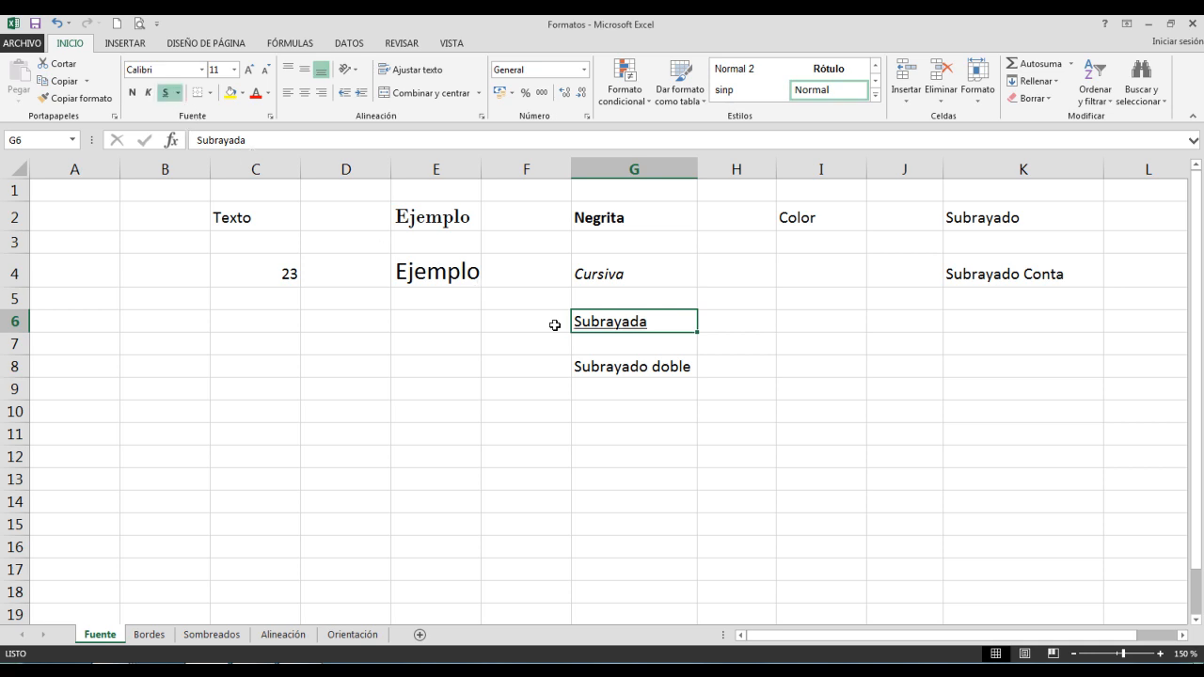
pyautogui.click(637, 372)
pyautogui.click(178, 94)
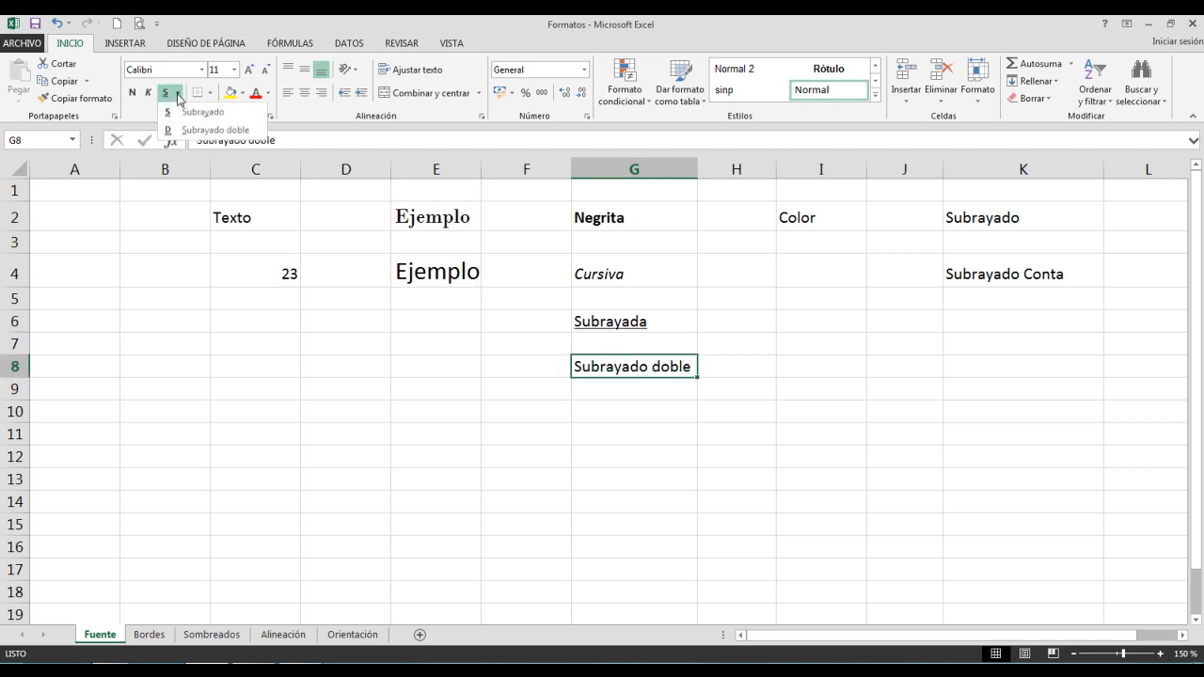
pyautogui.click(185, 129)
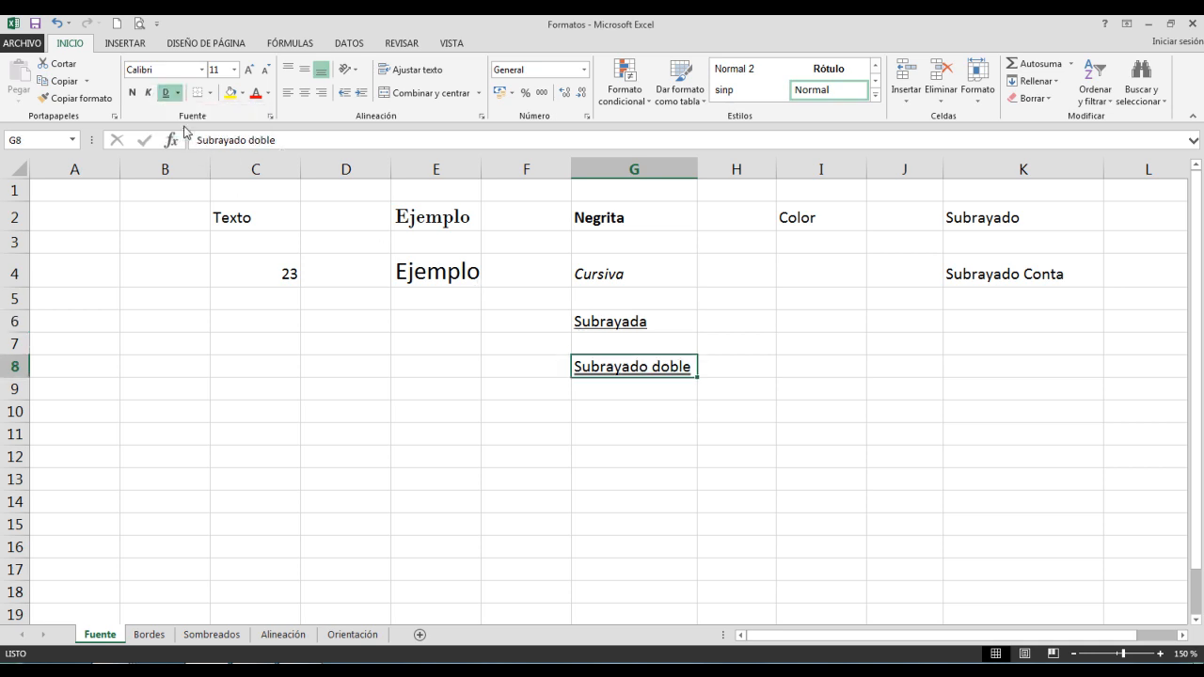
# Change the font colour of "Color" in cell I2 to the standard light blue
pyautogui.click(798, 218)
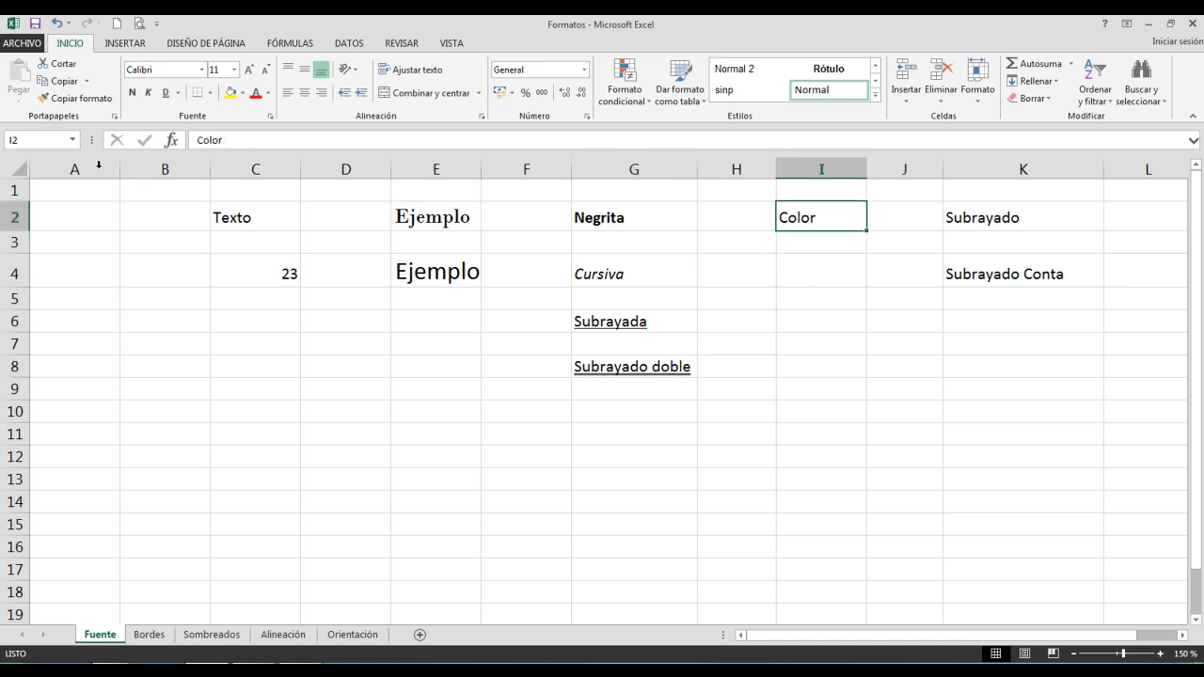
pyautogui.click(256, 95)
pyautogui.click(268, 94)
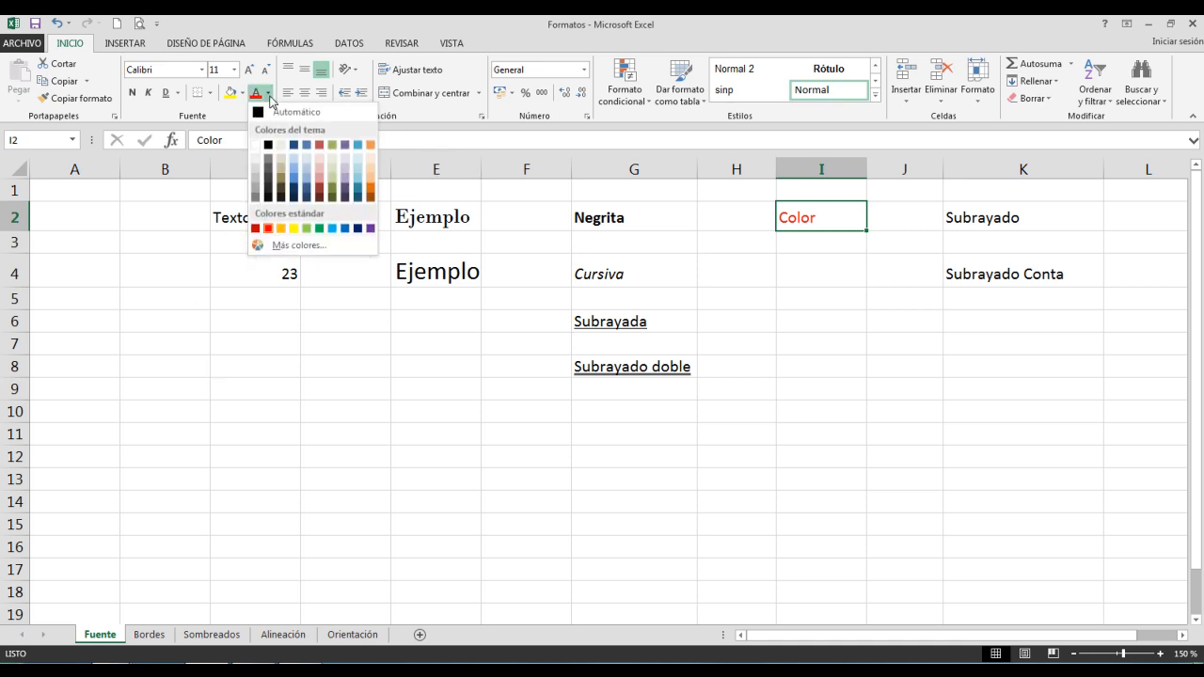
pyautogui.click(332, 229)
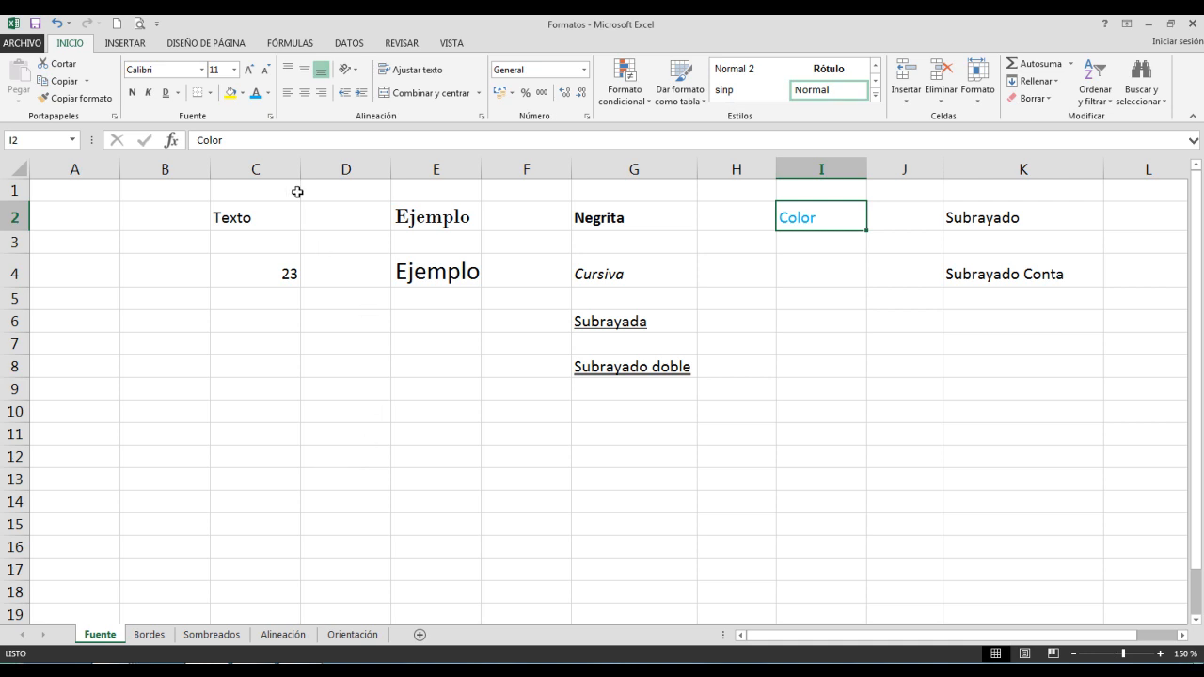
# In the cell format font settings for I2, choose the Algerian font with the Negrita Cursiva style
pyautogui.click(272, 118)
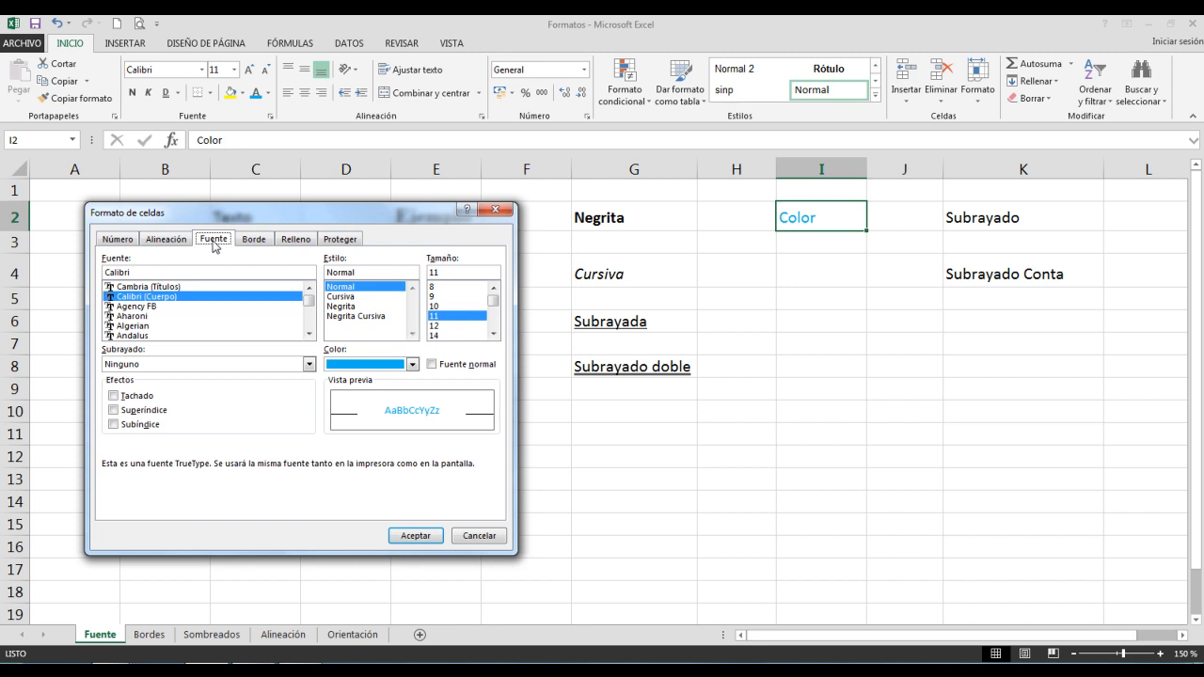
pyautogui.click(140, 317)
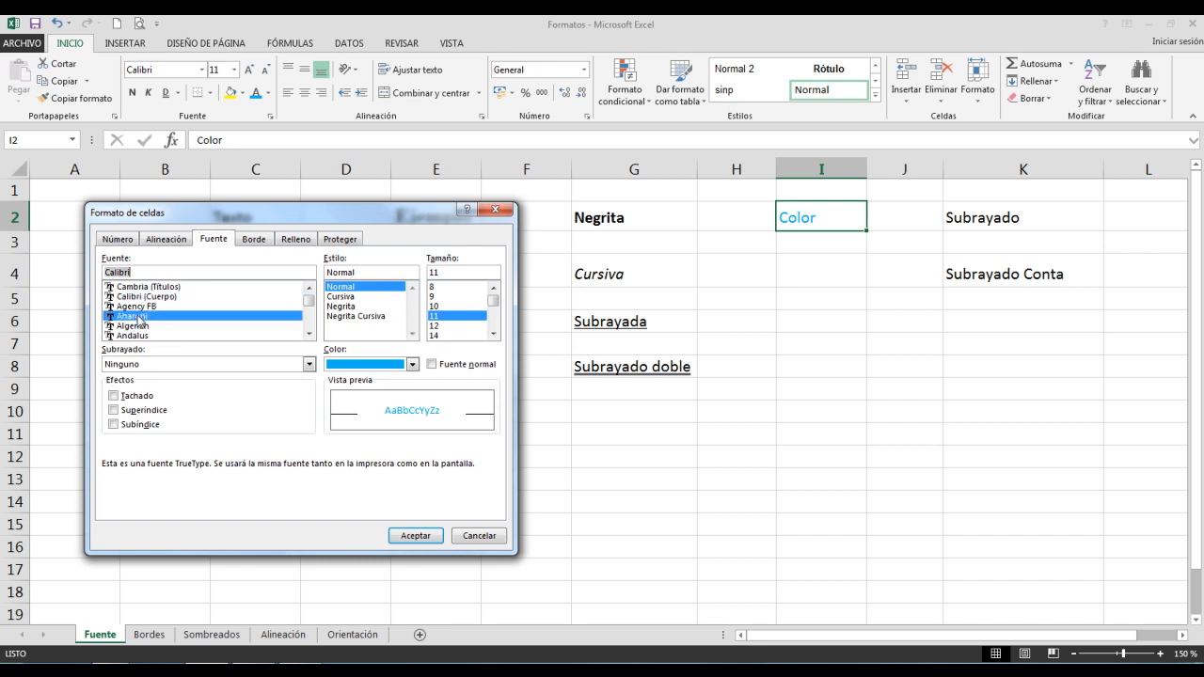
pyautogui.click(143, 325)
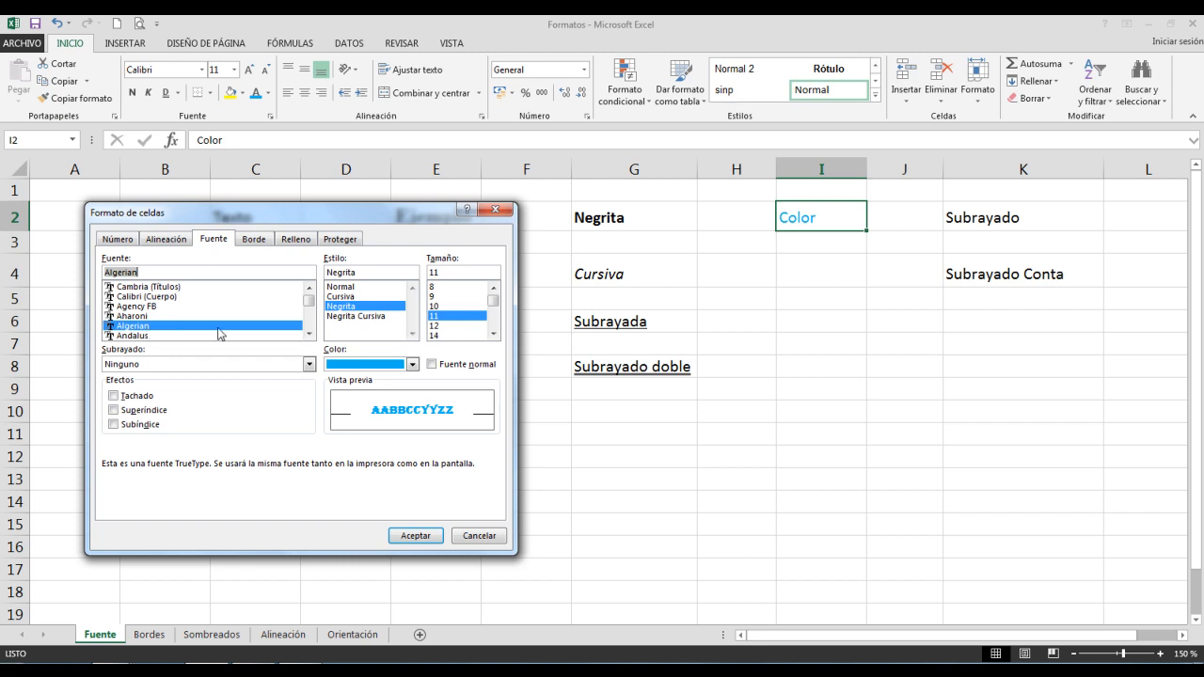
pyautogui.click(362, 297)
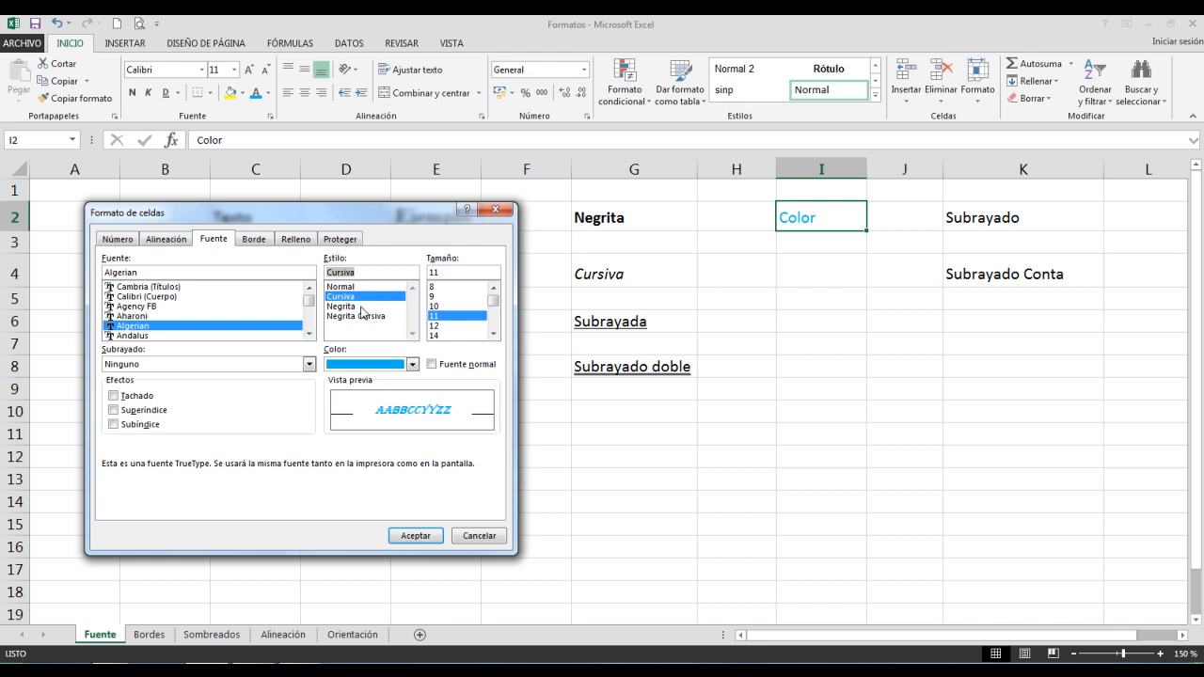
pyautogui.click(362, 307)
pyautogui.click(368, 317)
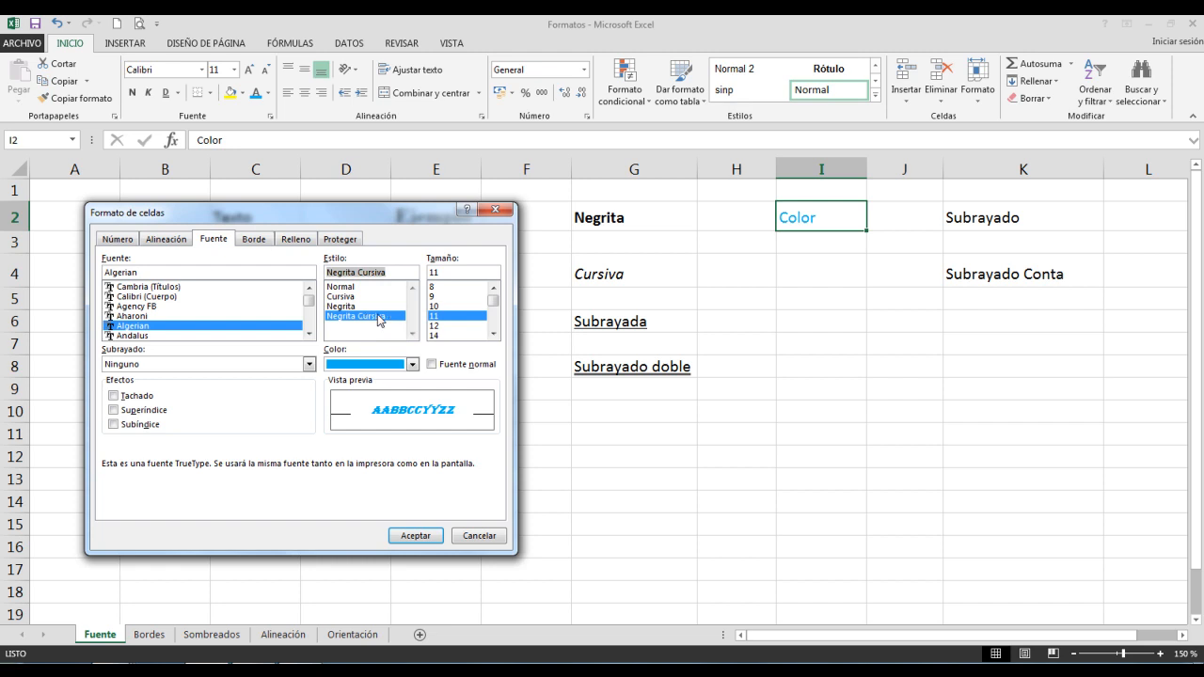
# Set the font size for cell I2 to 17, leave the underline at Ninguno, and apply the cell format
pyautogui.click(449, 306)
pyautogui.click(454, 326)
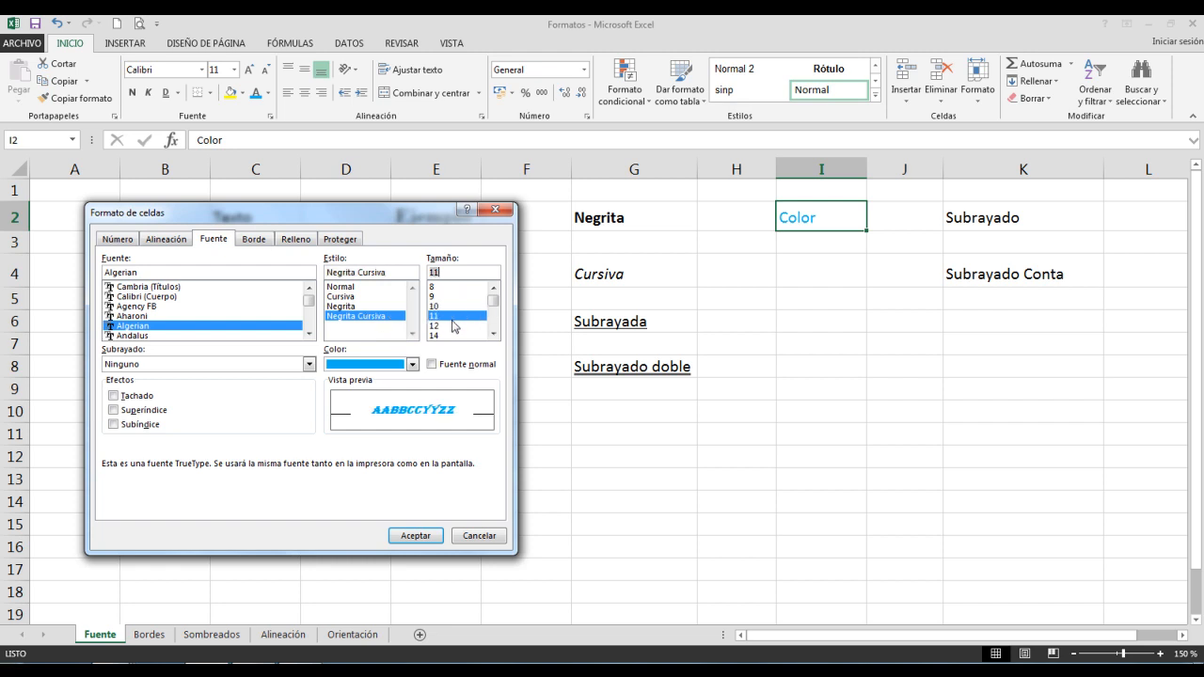
pyautogui.click(445, 335)
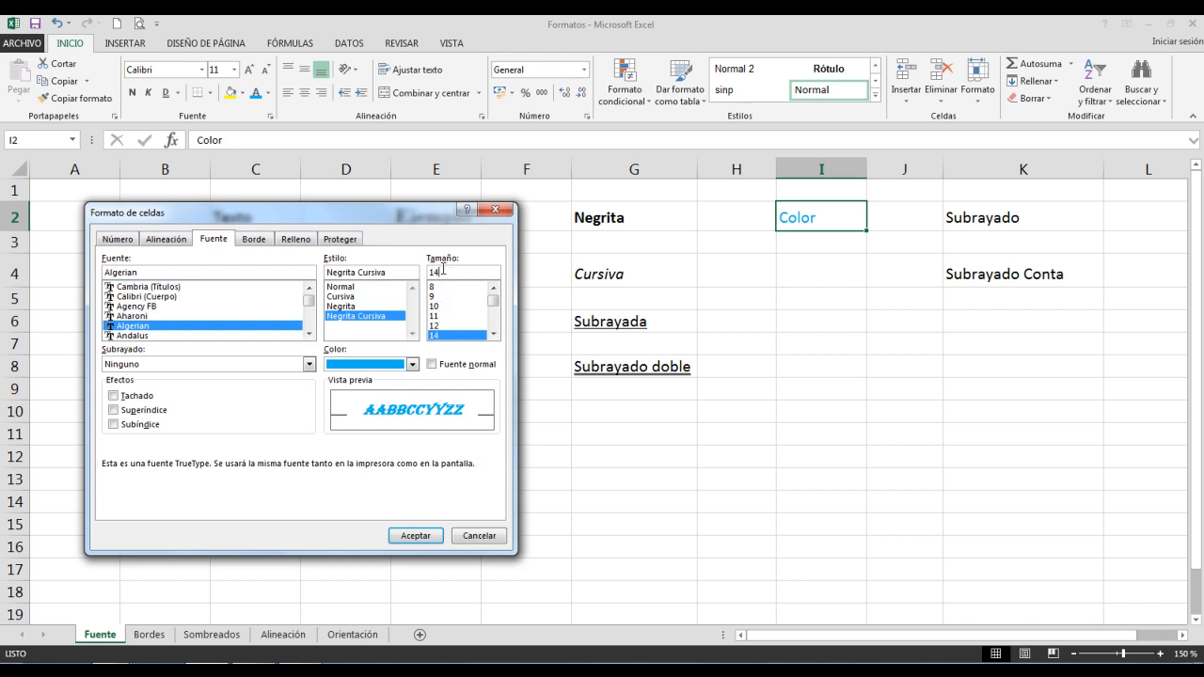
pyautogui.write('17')
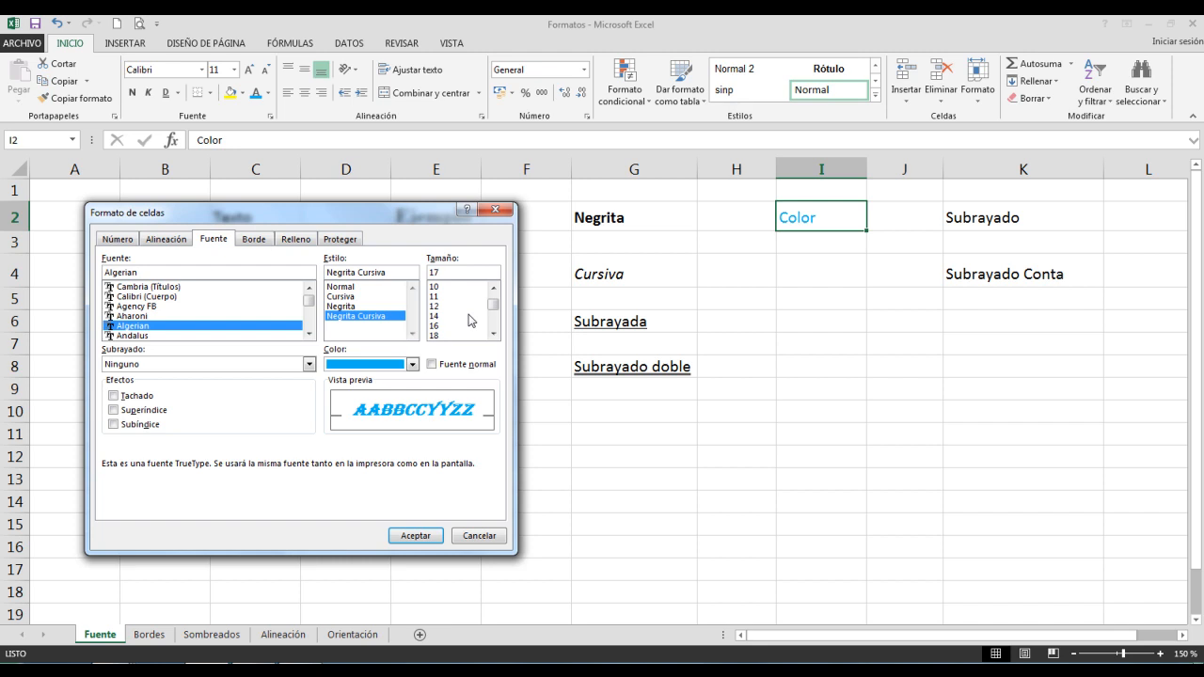
pyautogui.click(308, 365)
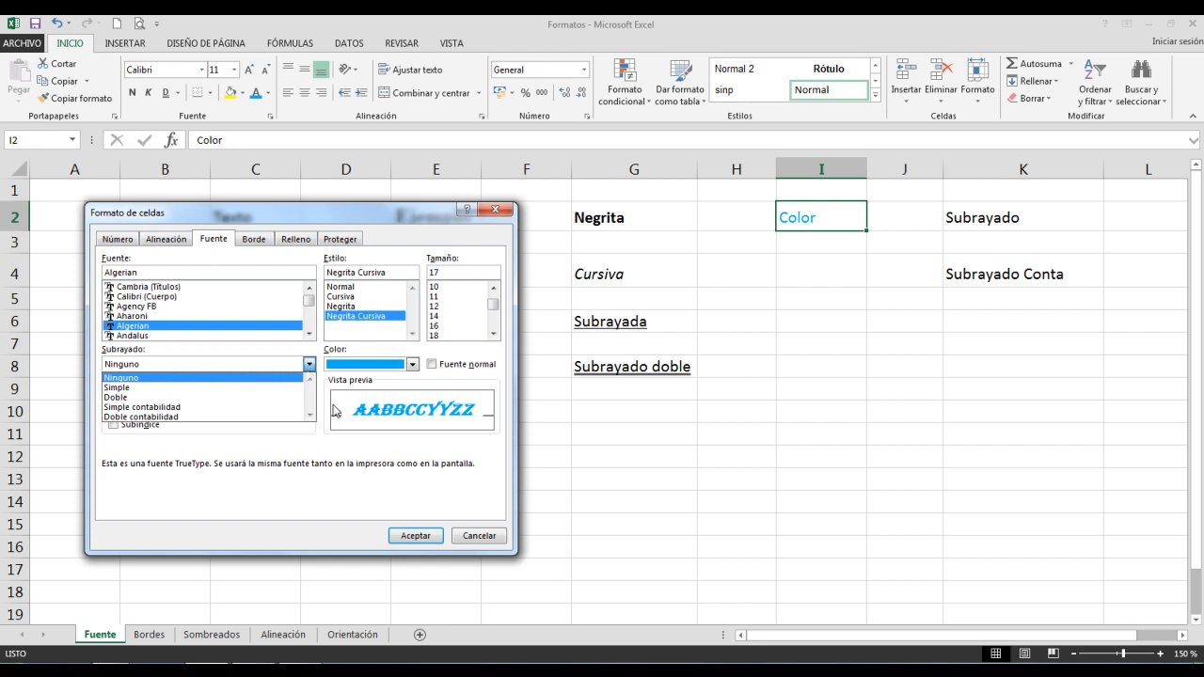
pyautogui.click(415, 535)
pyautogui.click(419, 535)
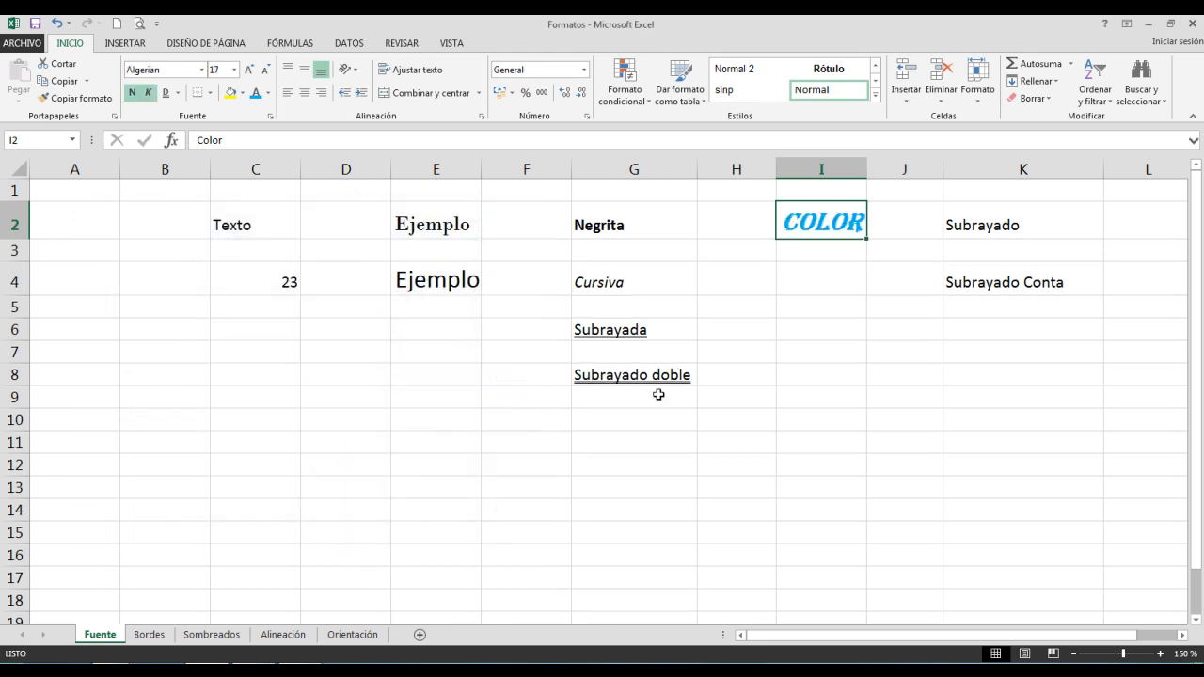
# Apply the Simple underline to "Subrayado" in cell K2 through the cell format font settings
pyautogui.click(1000, 218)
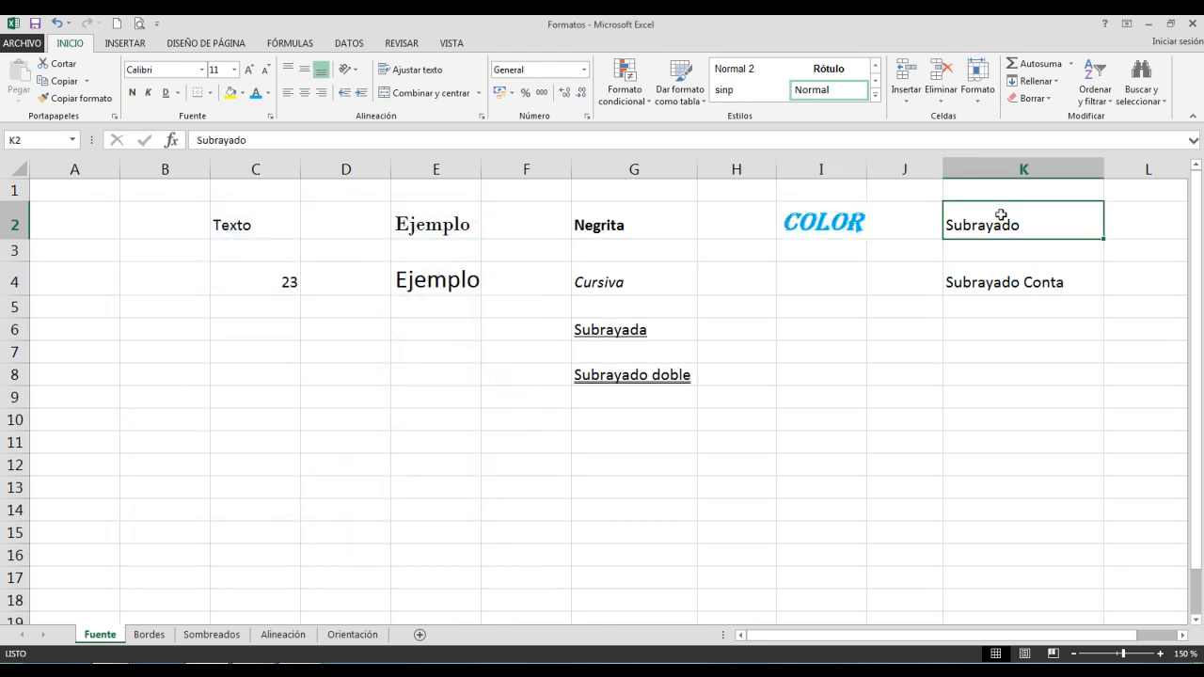
pyautogui.click(270, 116)
pyautogui.click(187, 366)
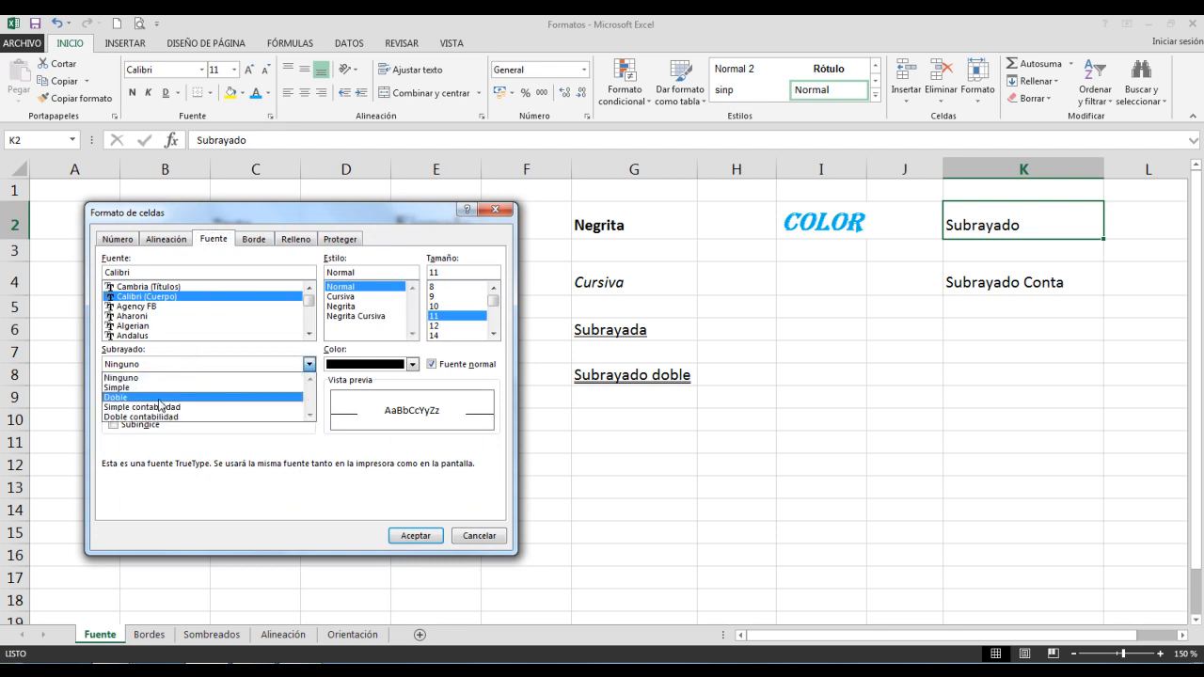
pyautogui.click(169, 384)
pyautogui.click(409, 536)
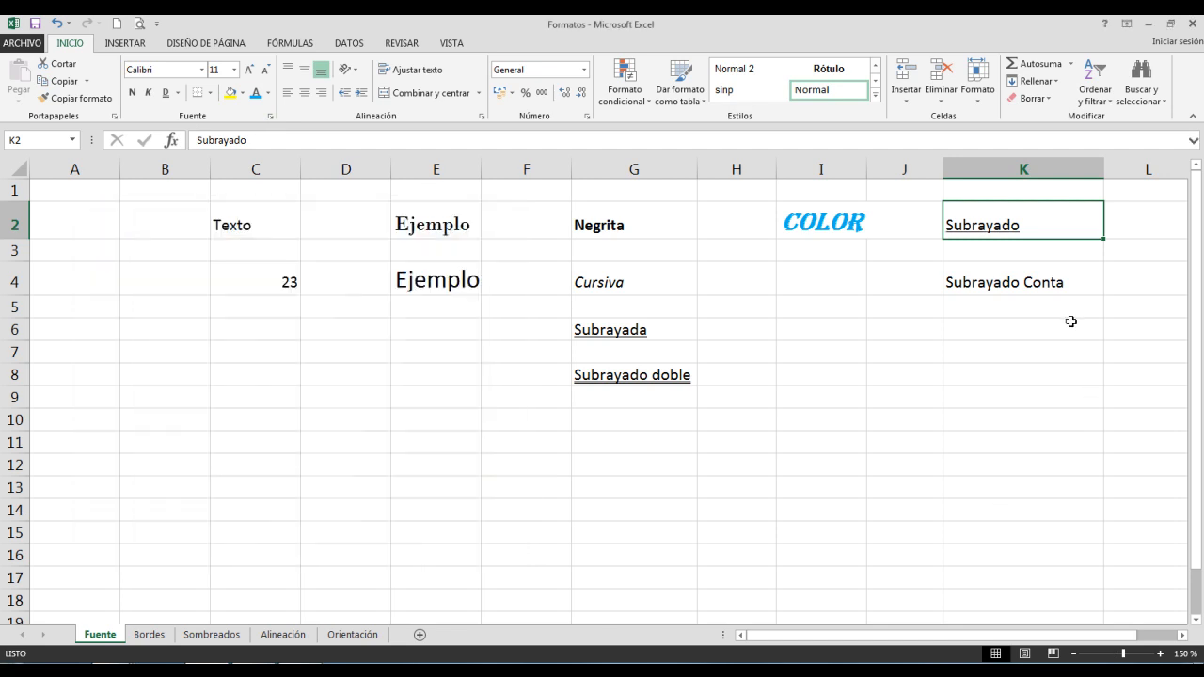
# Apply the Simple contabilidad underline to "Subrayado Conta" in cell K4 through the cell format font settings
pyautogui.click(1039, 283)
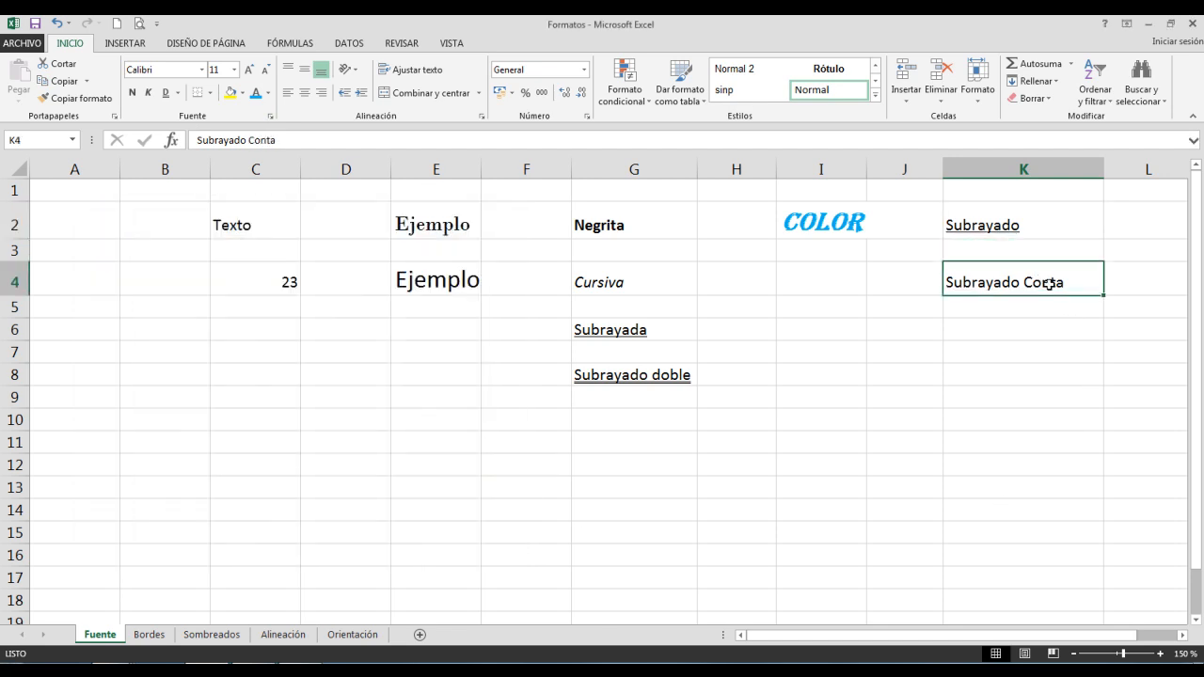
pyautogui.click(270, 116)
pyautogui.click(184, 365)
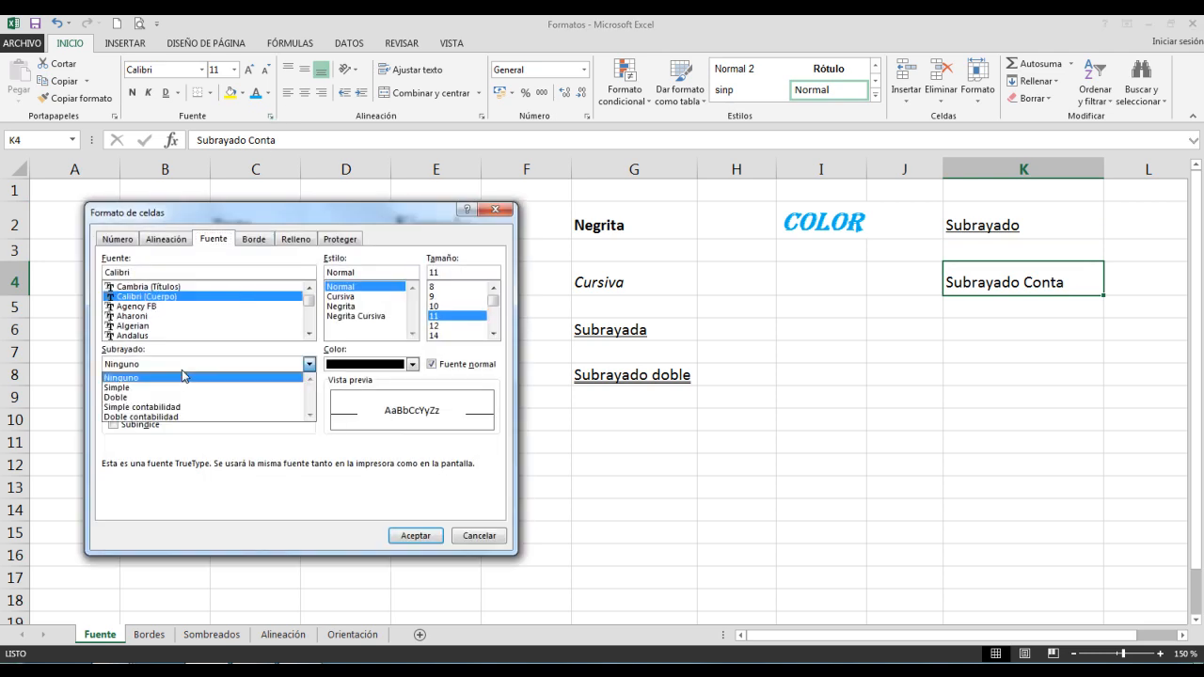
pyautogui.click(188, 408)
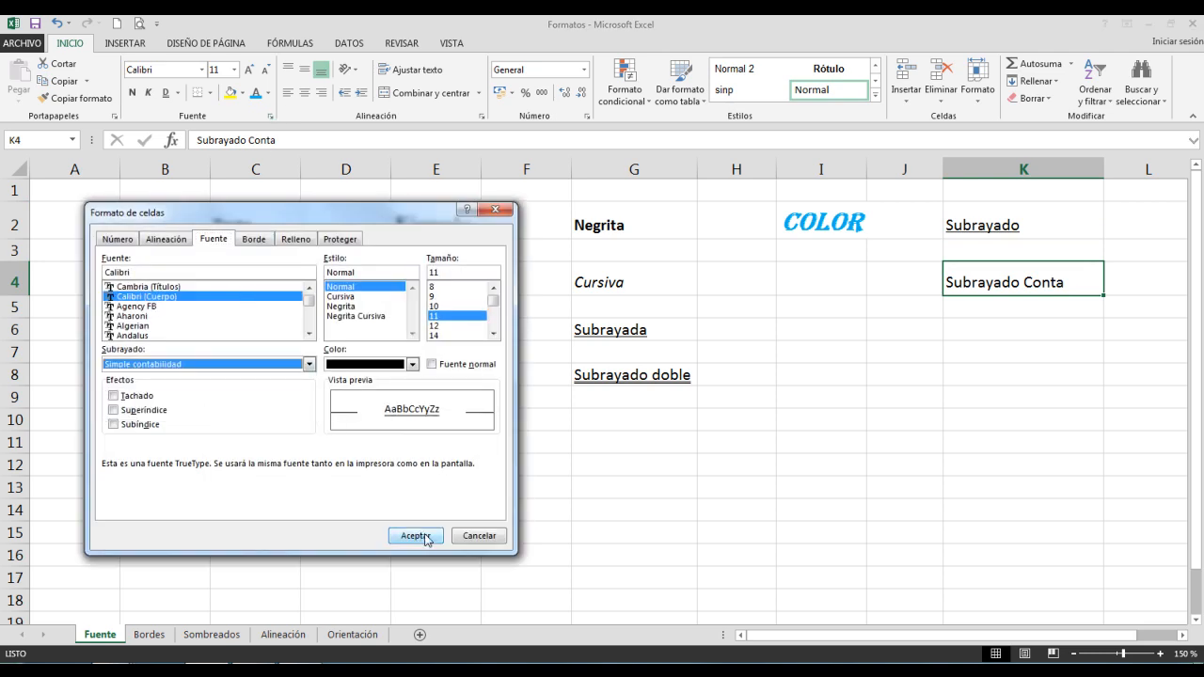
pyautogui.click(415, 535)
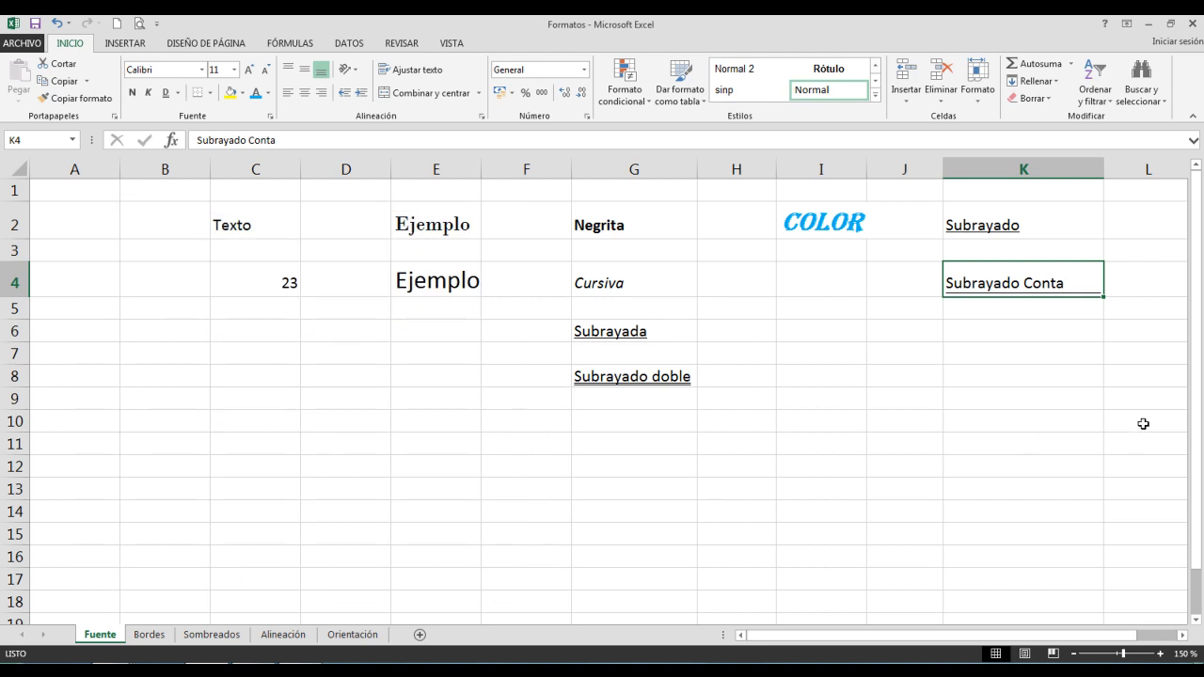
pyautogui.click(1012, 346)
# Try standard red as the font colour of cell I2, and reset the cell's formatting with the Fuente normal option
pyautogui.click(821, 222)
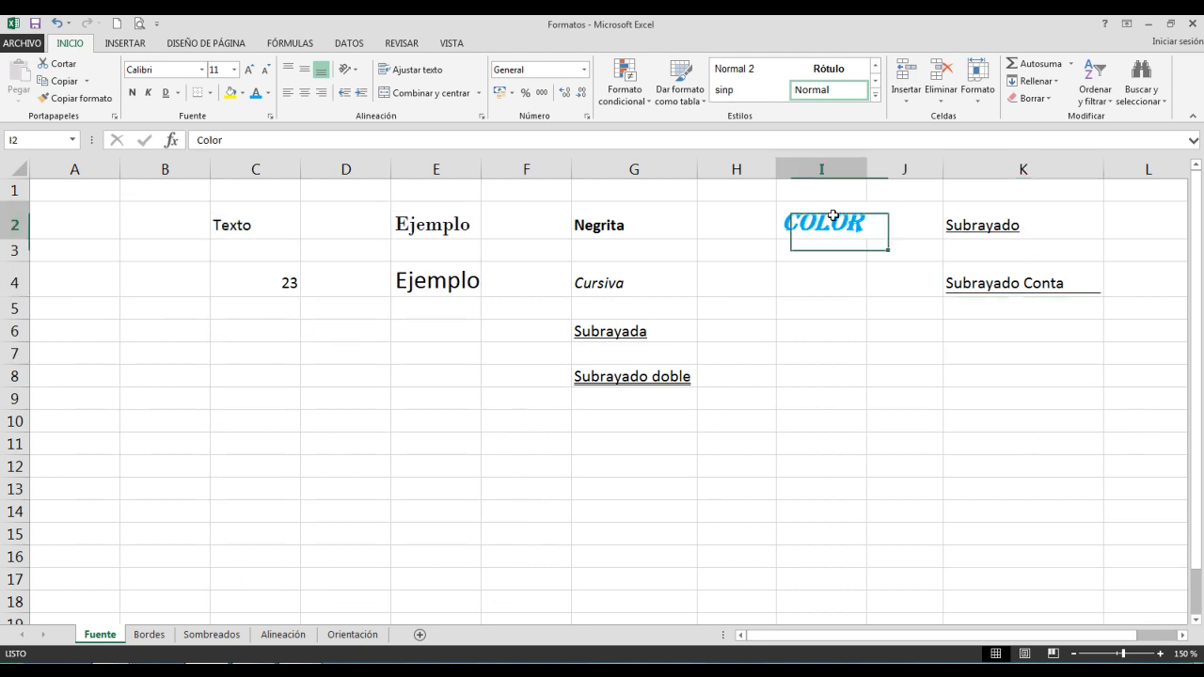
pyautogui.click(270, 118)
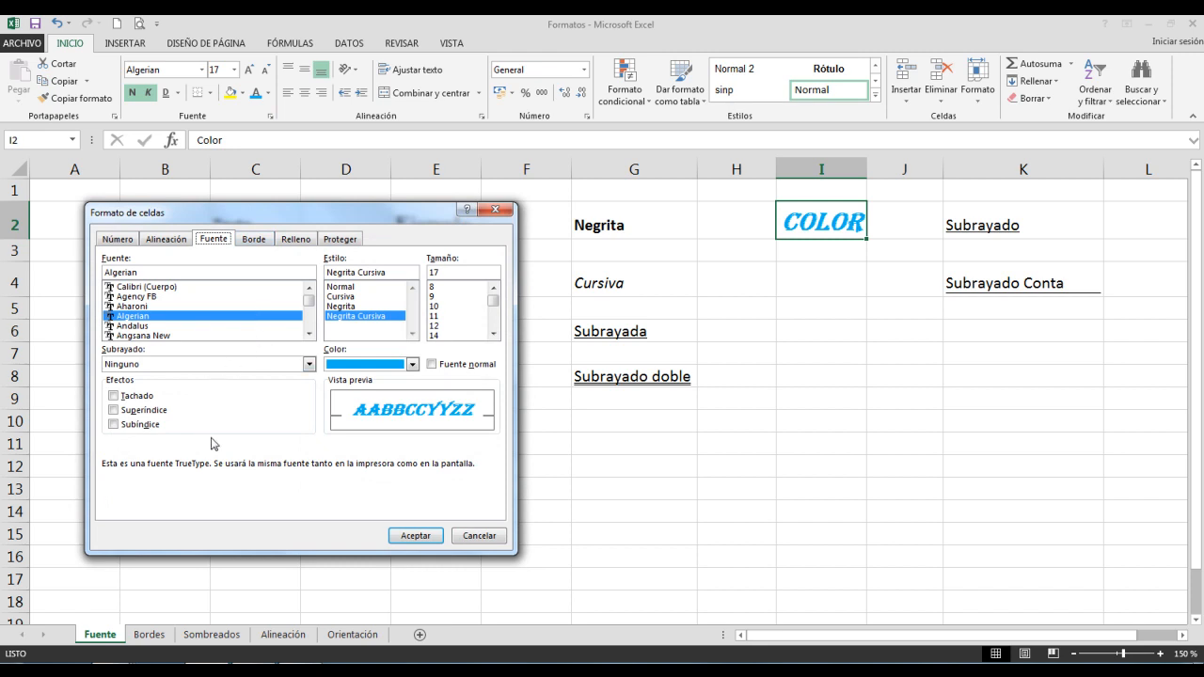
pyautogui.click(412, 364)
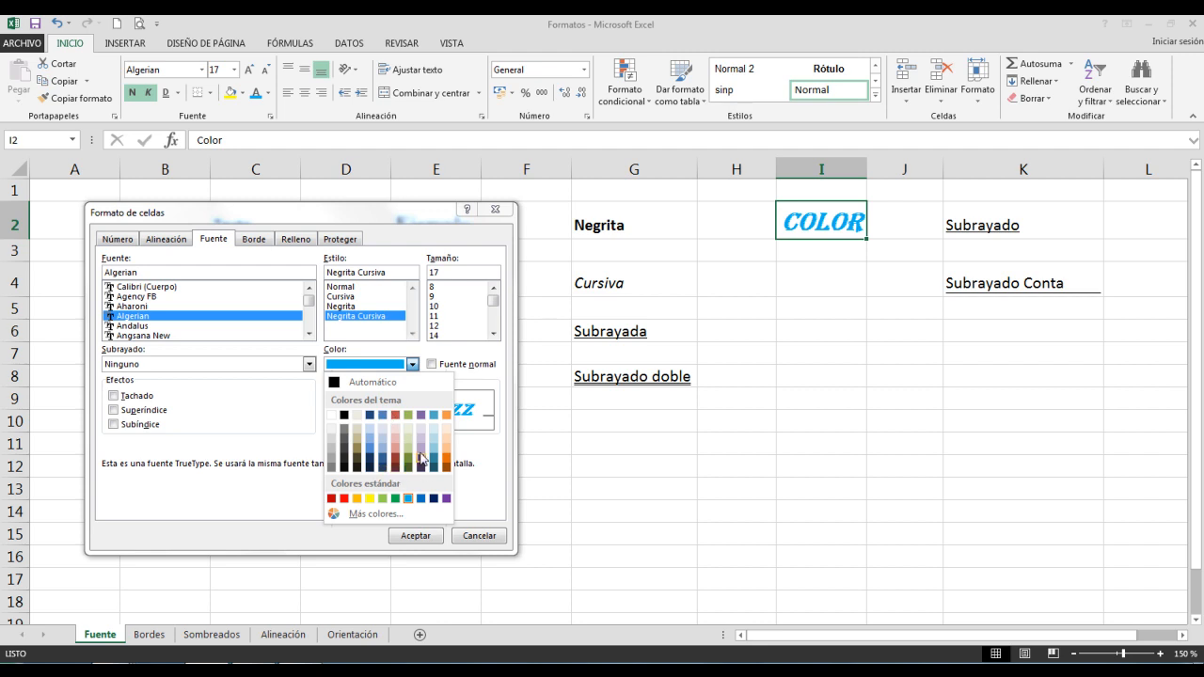
pyautogui.click(344, 499)
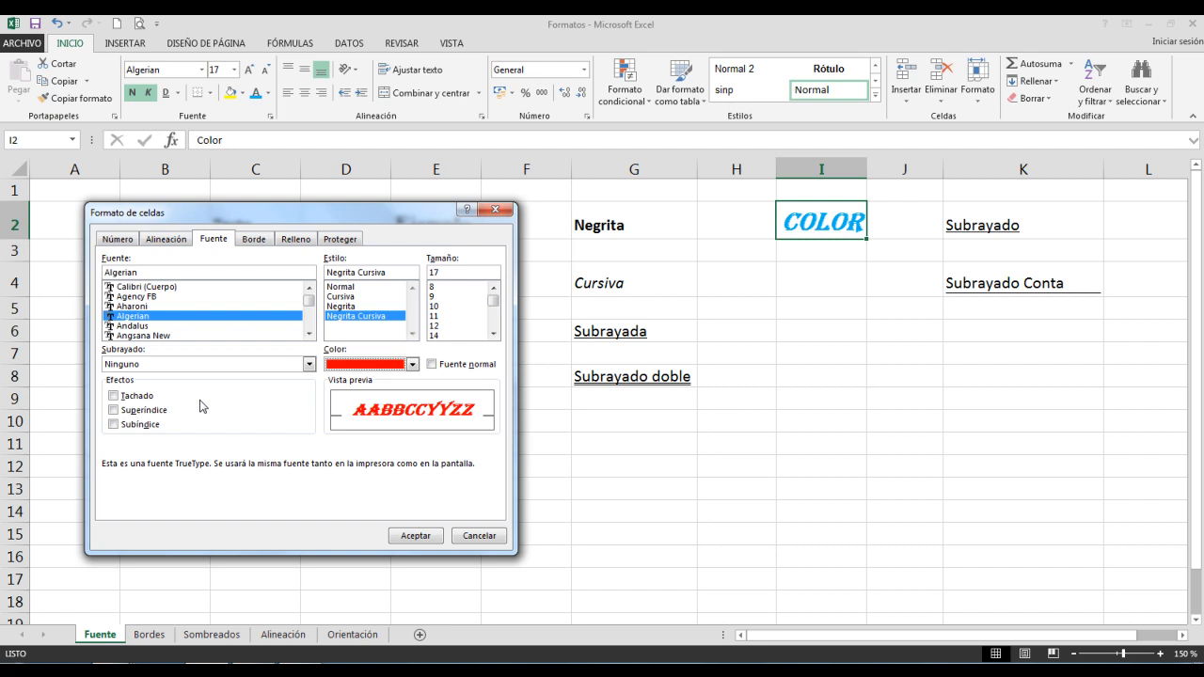
pyautogui.click(432, 365)
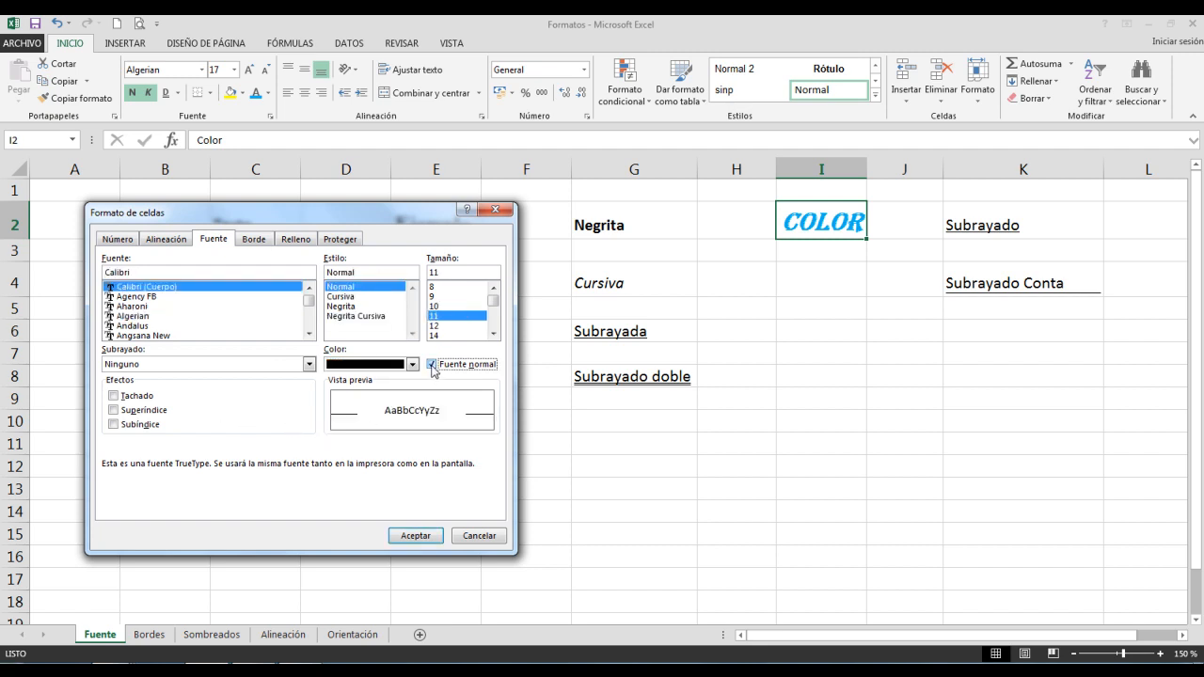
pyautogui.click(432, 365)
pyautogui.click(413, 536)
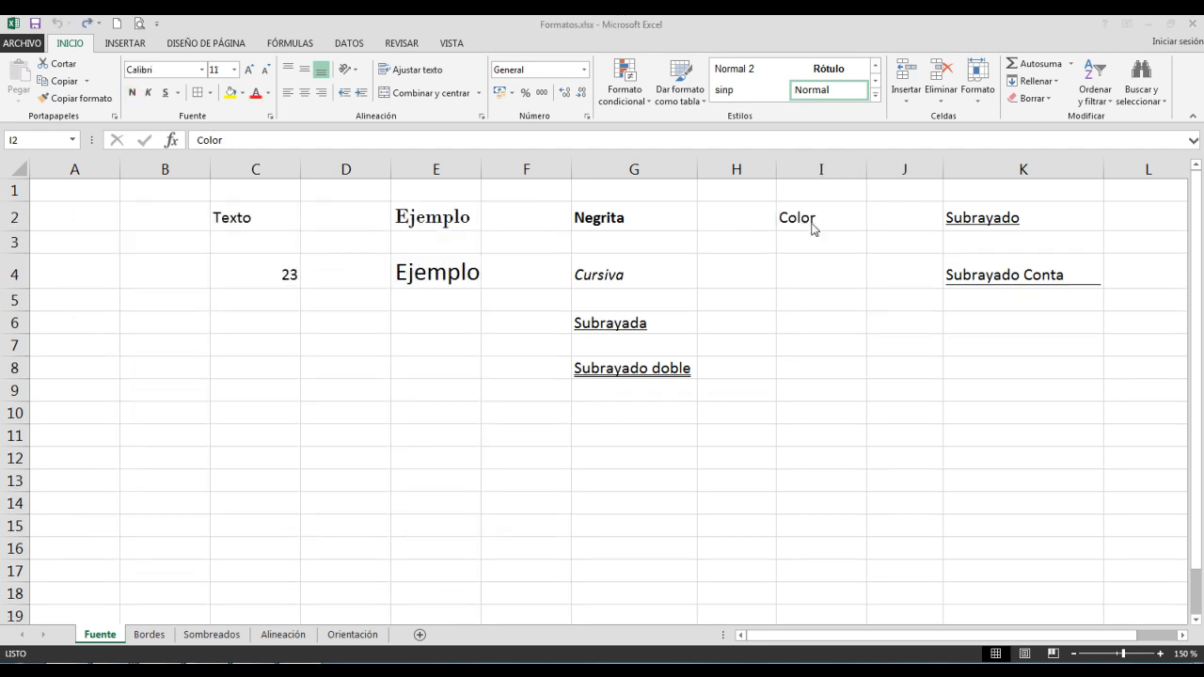
pyautogui.click(811, 222)
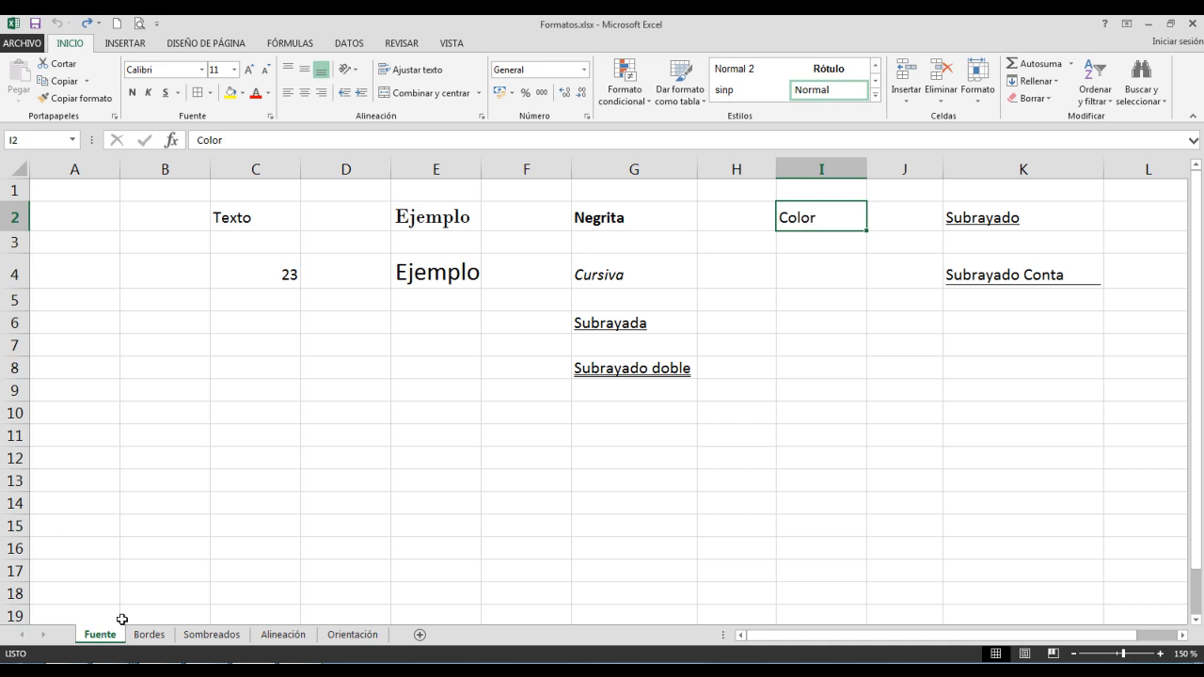
# Go to the Bordes sheet and review the available border types, line colours and line styles
pyautogui.click(150, 635)
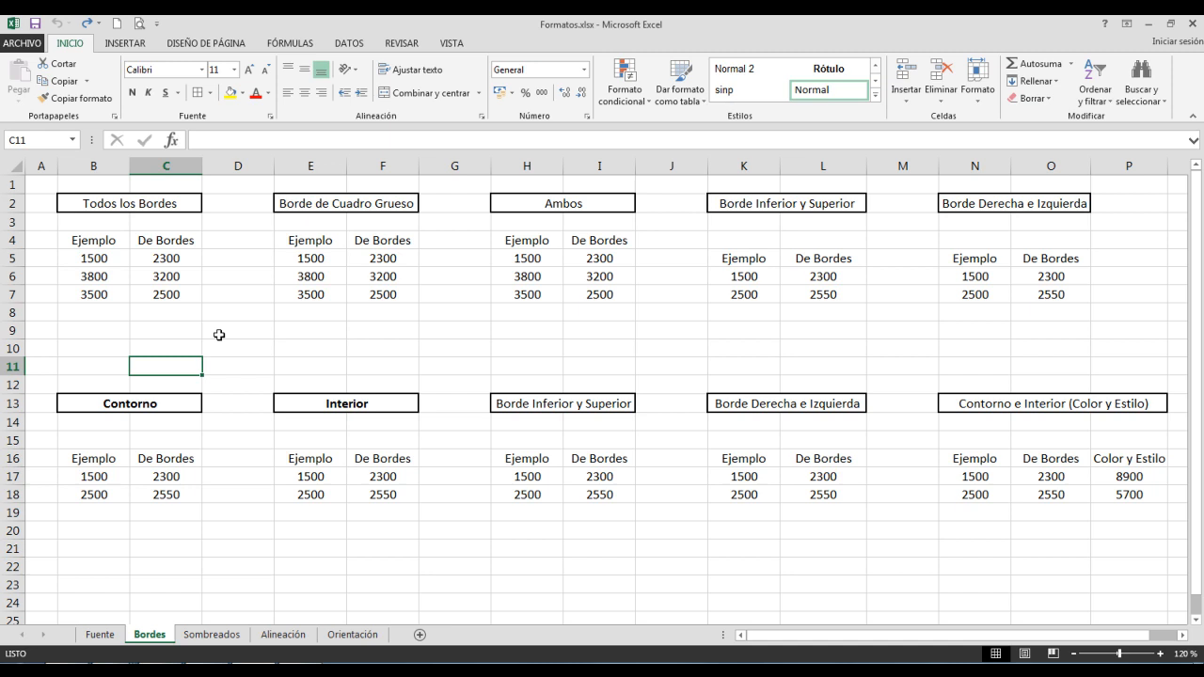
pyautogui.click(211, 94)
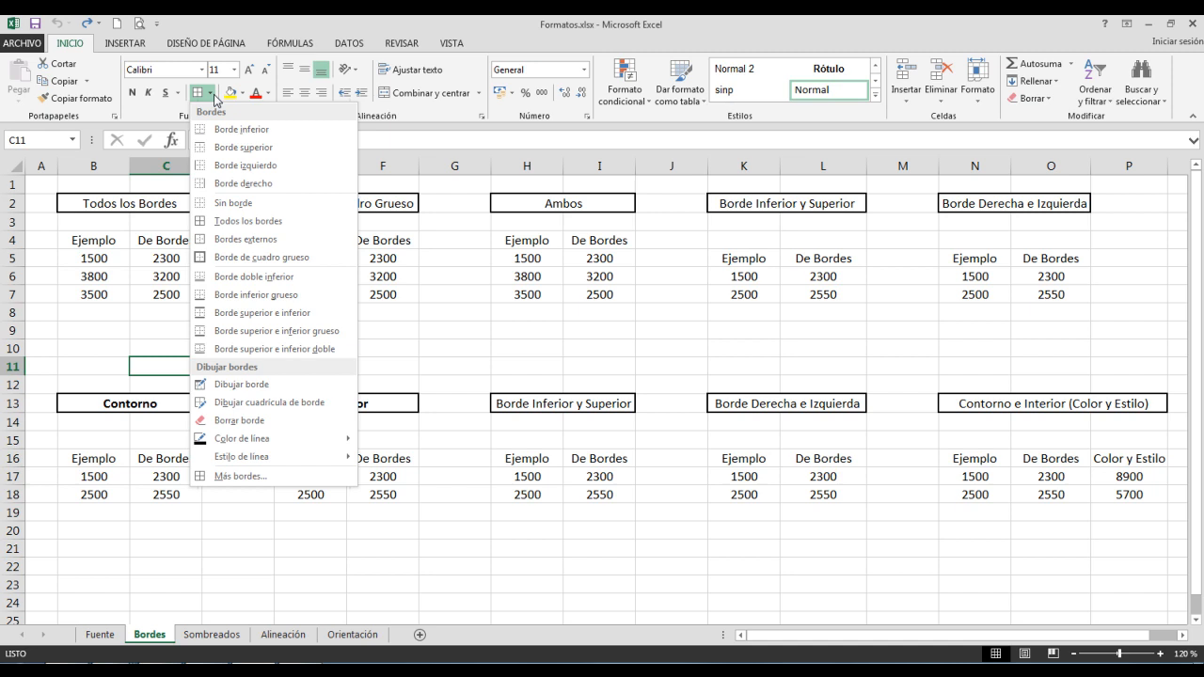
pyautogui.moveTo(246, 439)
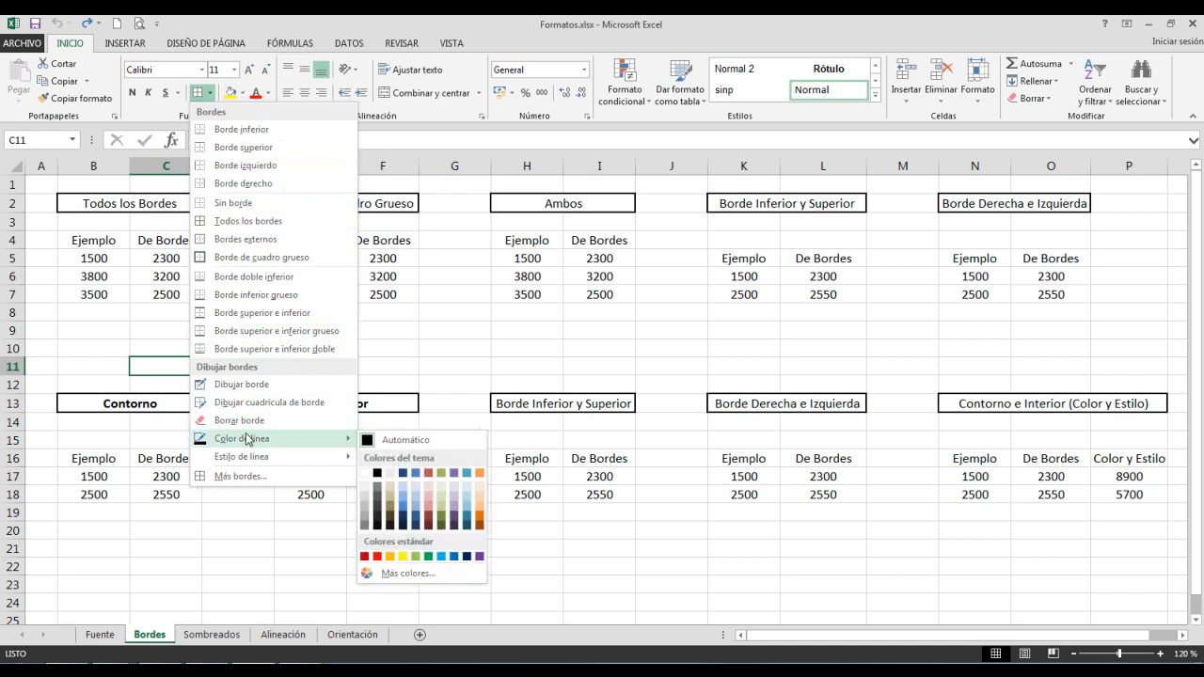
pyautogui.moveTo(273, 463)
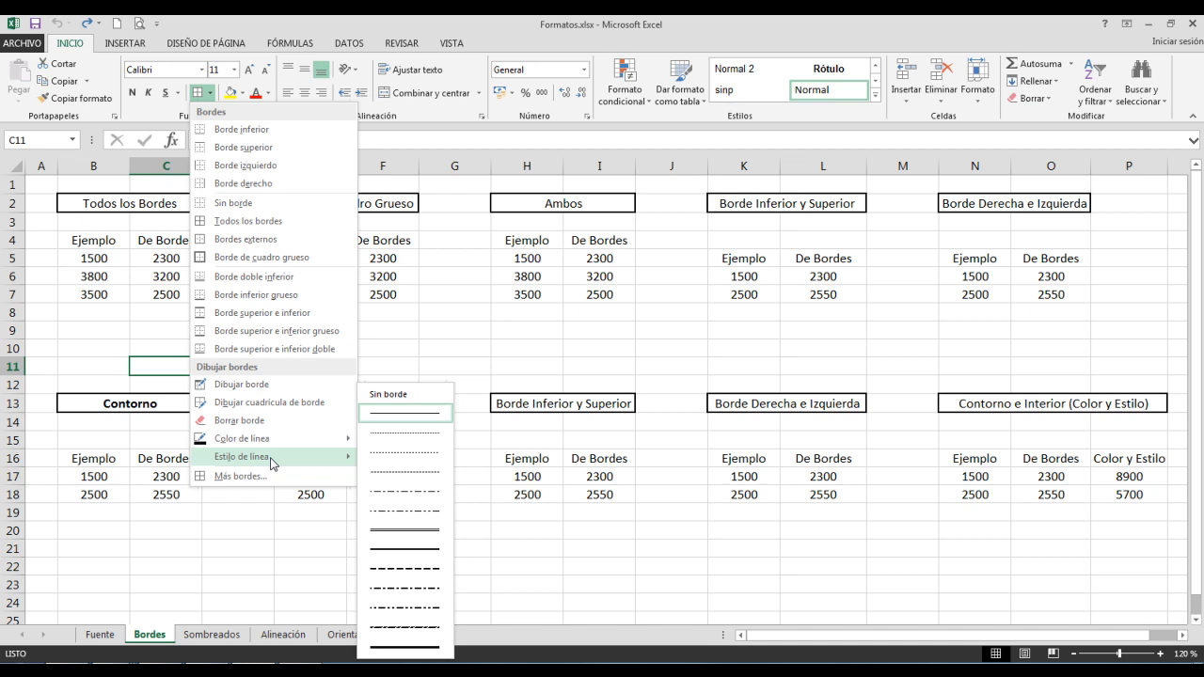
pyautogui.click(402, 295)
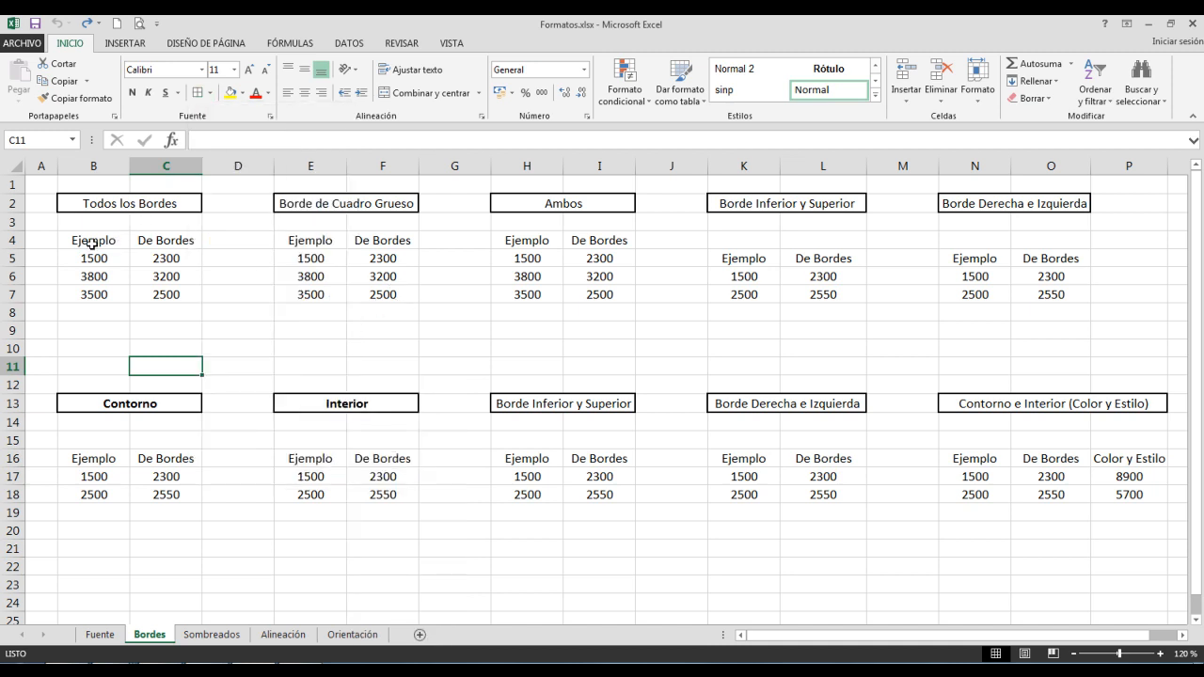
# Apply Todos los bordes to the example table in B4:C7
pyautogui.moveTo(92, 243); pyautogui.dragTo(160, 293)
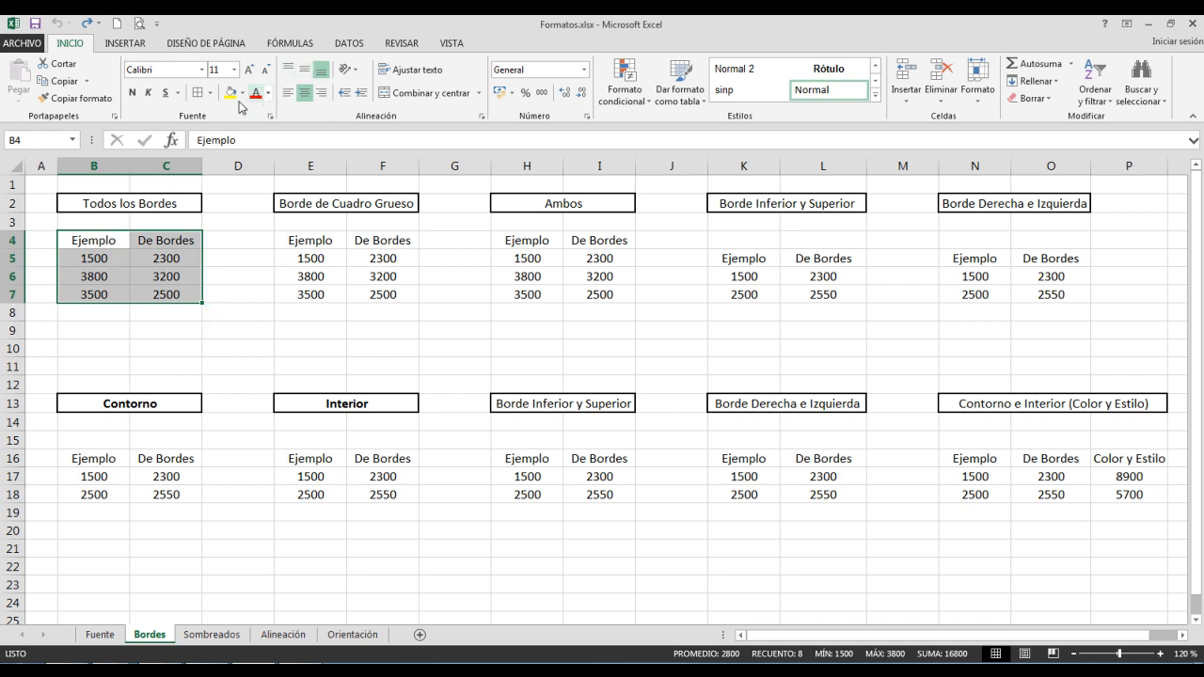
pyautogui.click(211, 93)
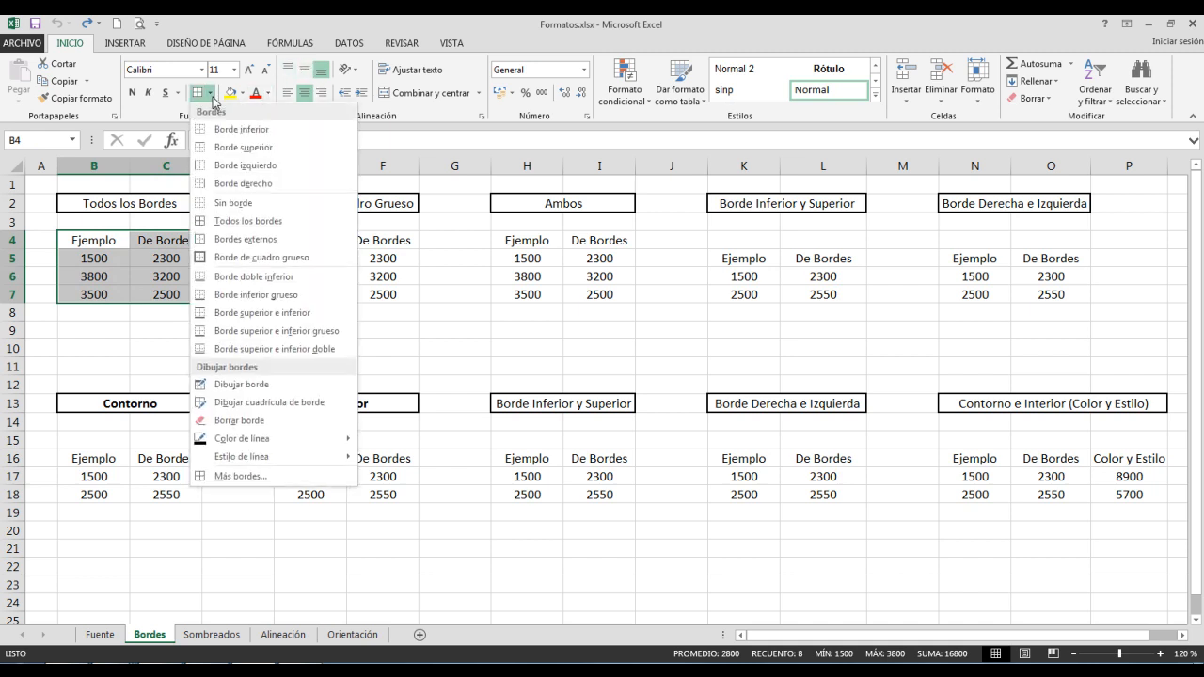
pyautogui.click(246, 221)
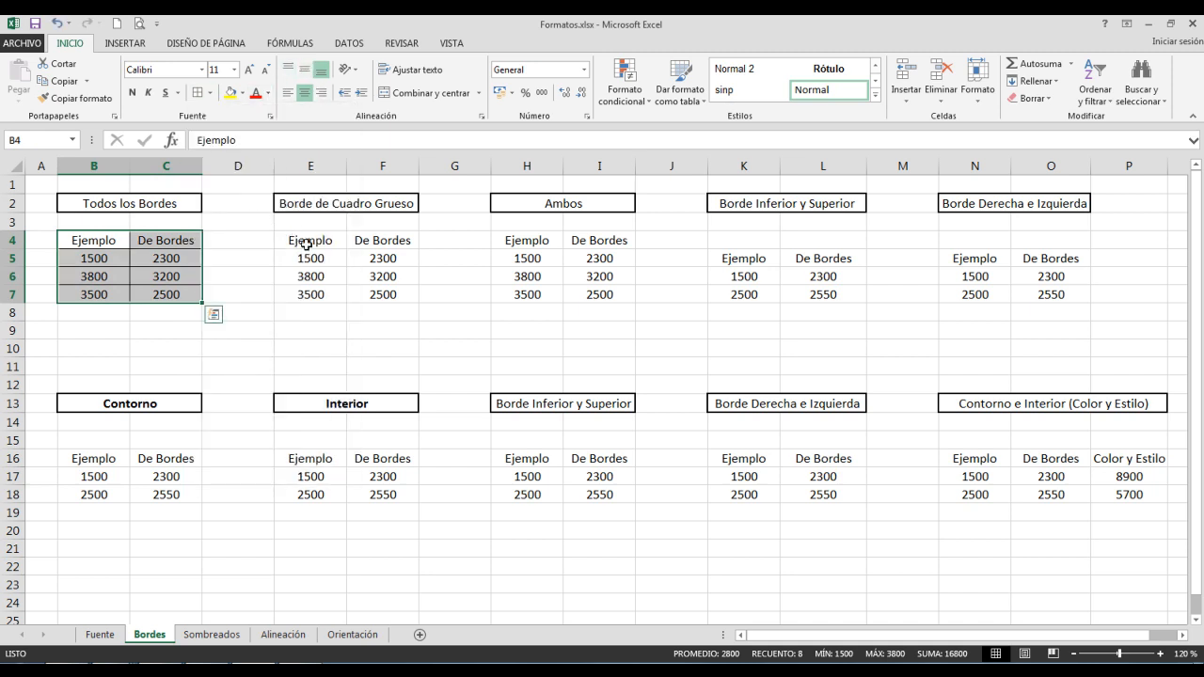
# Apply Borde de cuadro grueso around the example table in E4:F7
pyautogui.moveTo(303, 244); pyautogui.dragTo(369, 294)
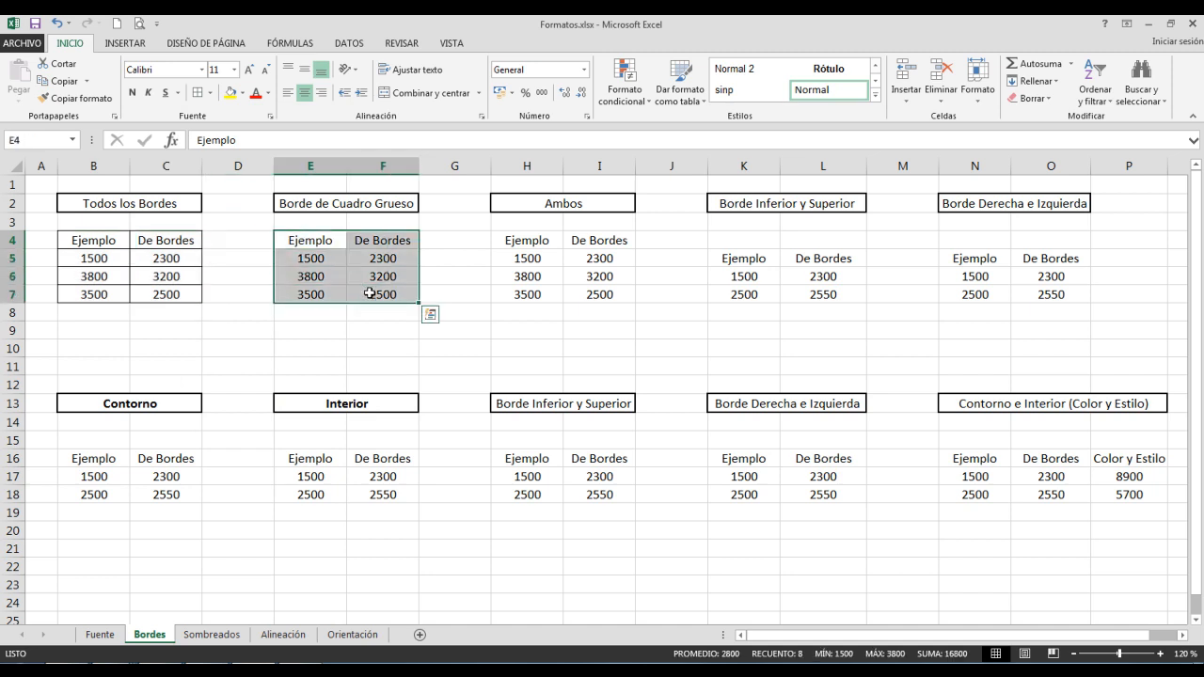
pyautogui.click(213, 94)
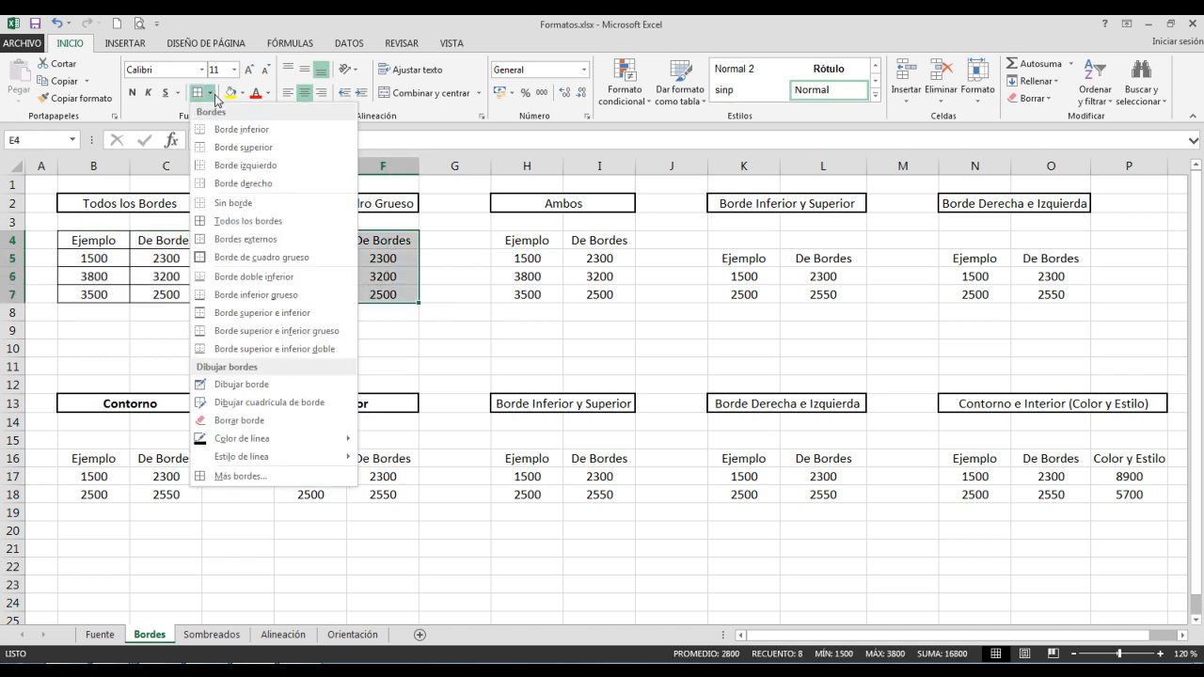
pyautogui.click(262, 256)
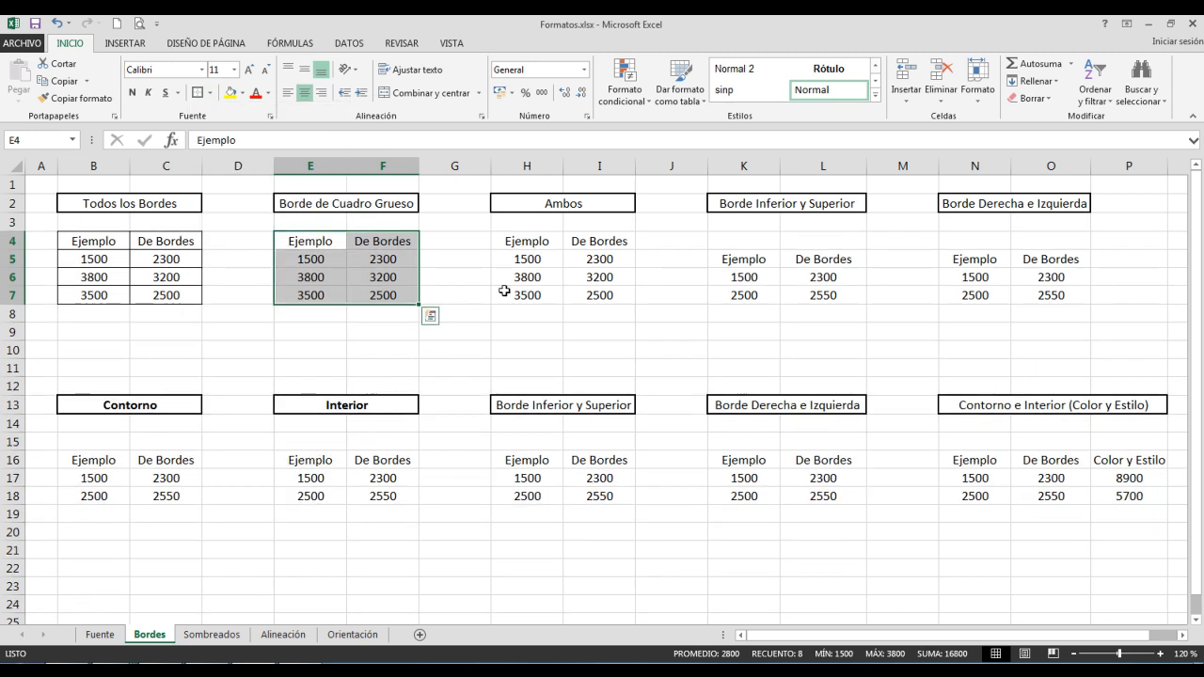
# Apply both Todos los bordes and Borde de cuadro grueso to the table under "Ambos" in H4:I7
pyautogui.moveTo(538, 240); pyautogui.dragTo(599, 295)
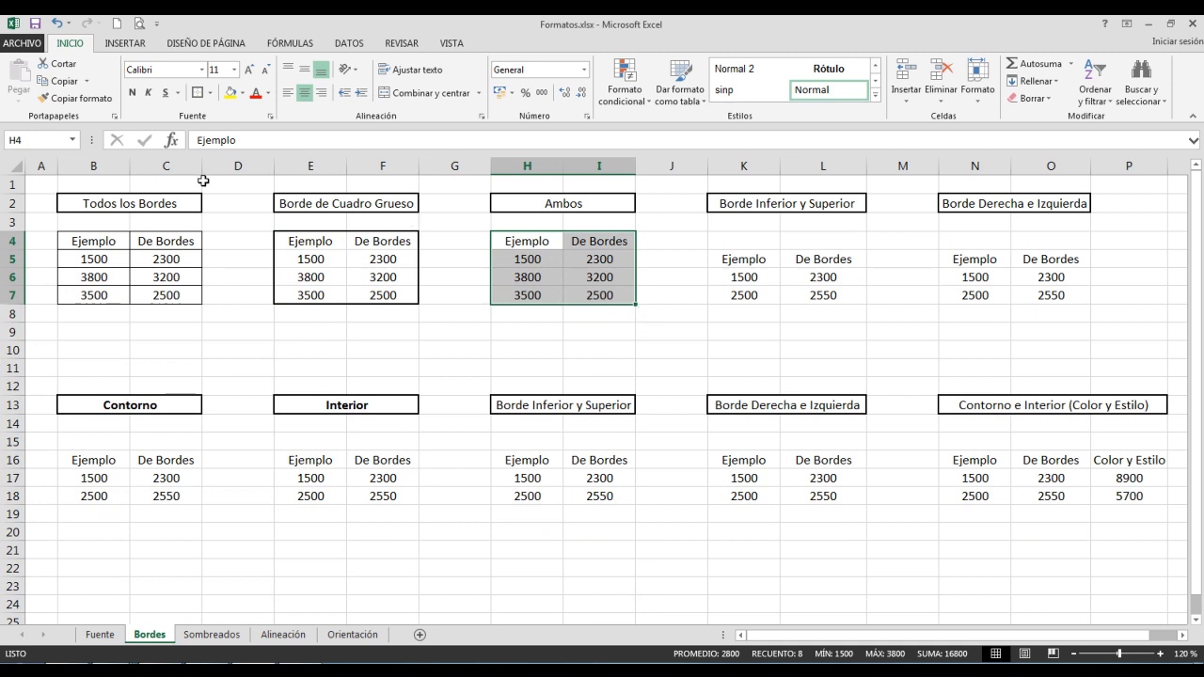
pyautogui.click(210, 93)
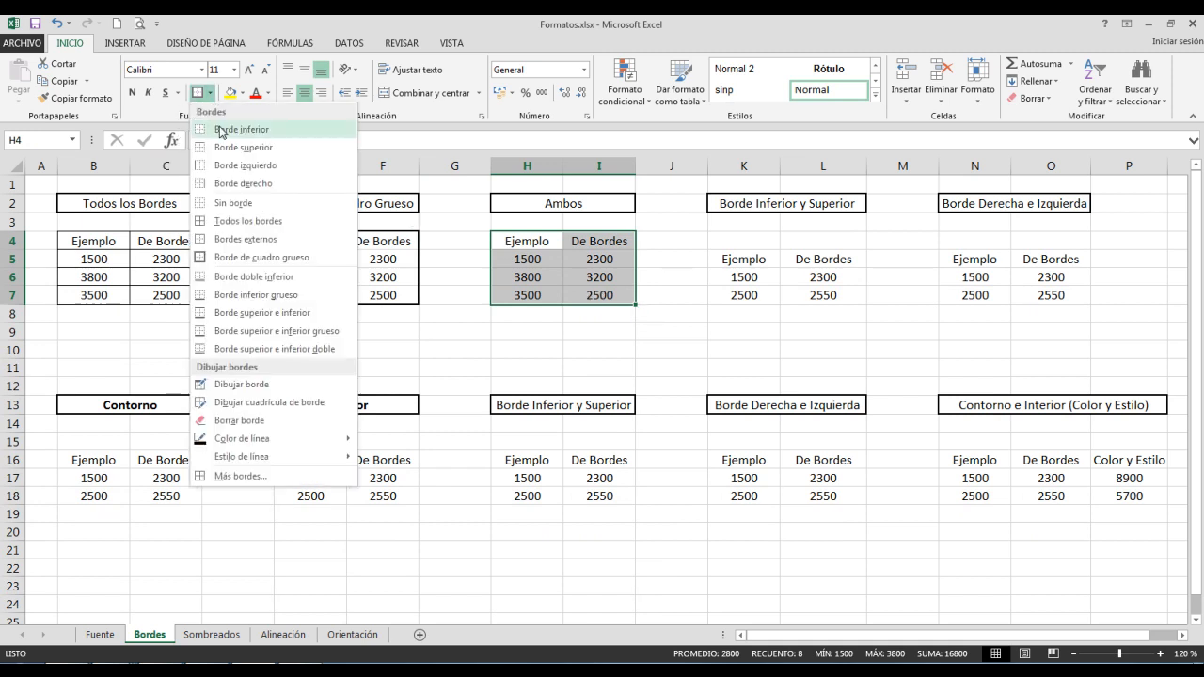
pyautogui.click(245, 222)
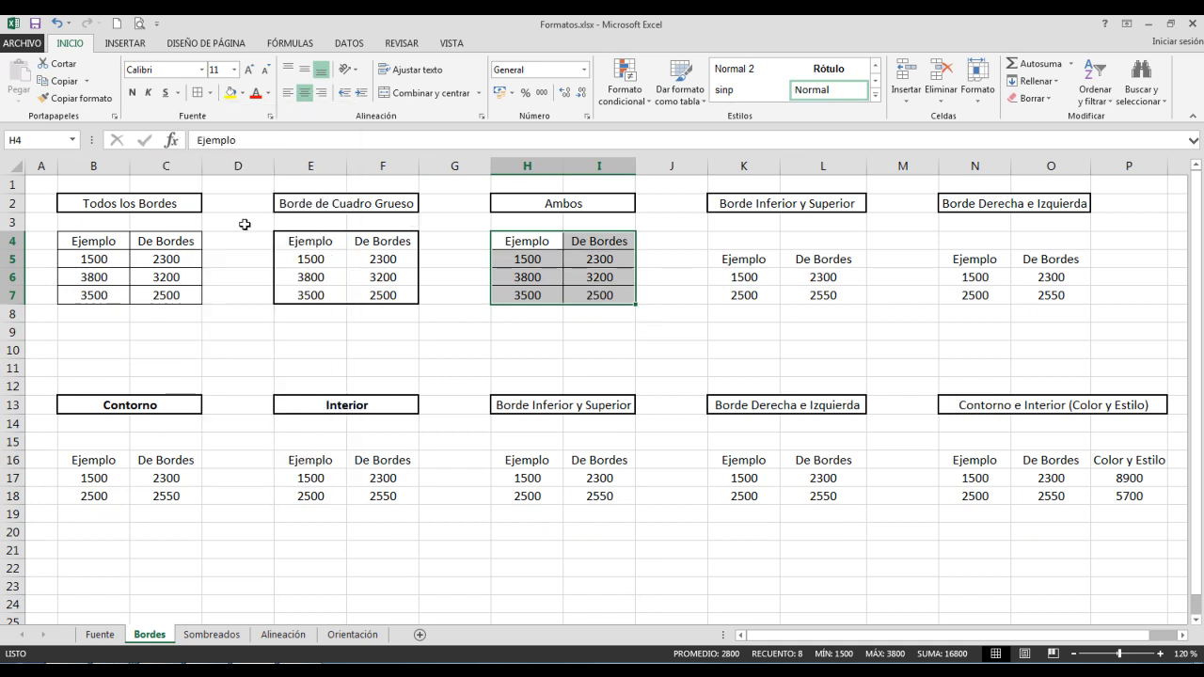
pyautogui.click(212, 93)
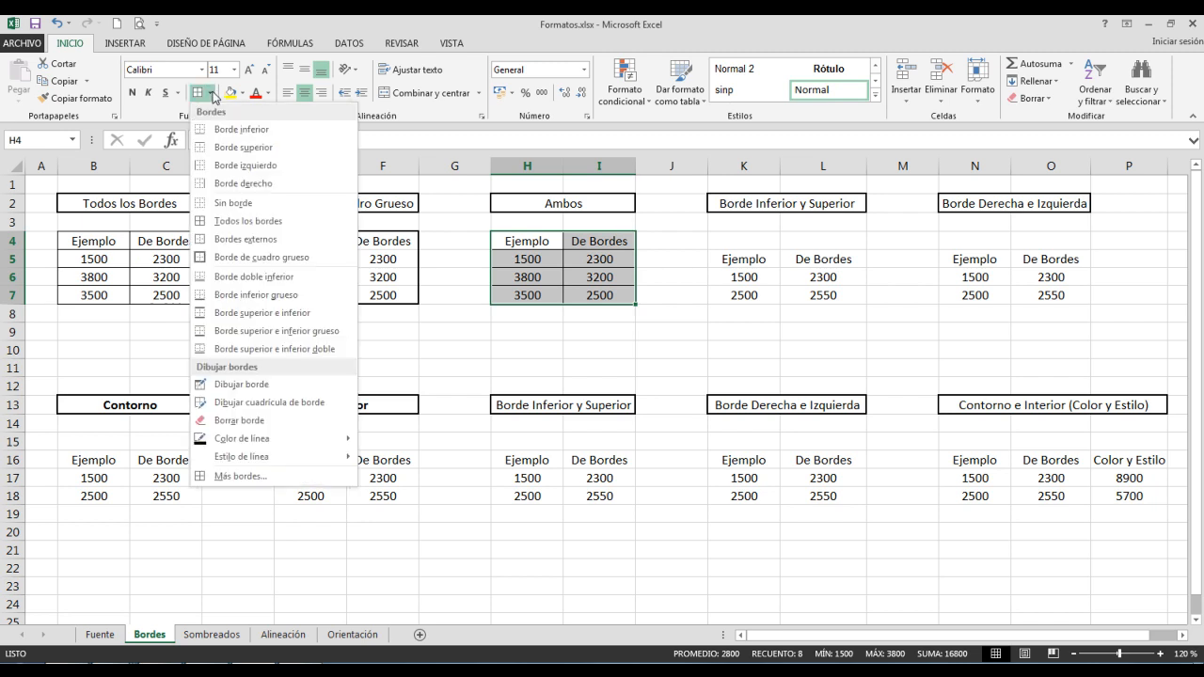
pyautogui.click(243, 258)
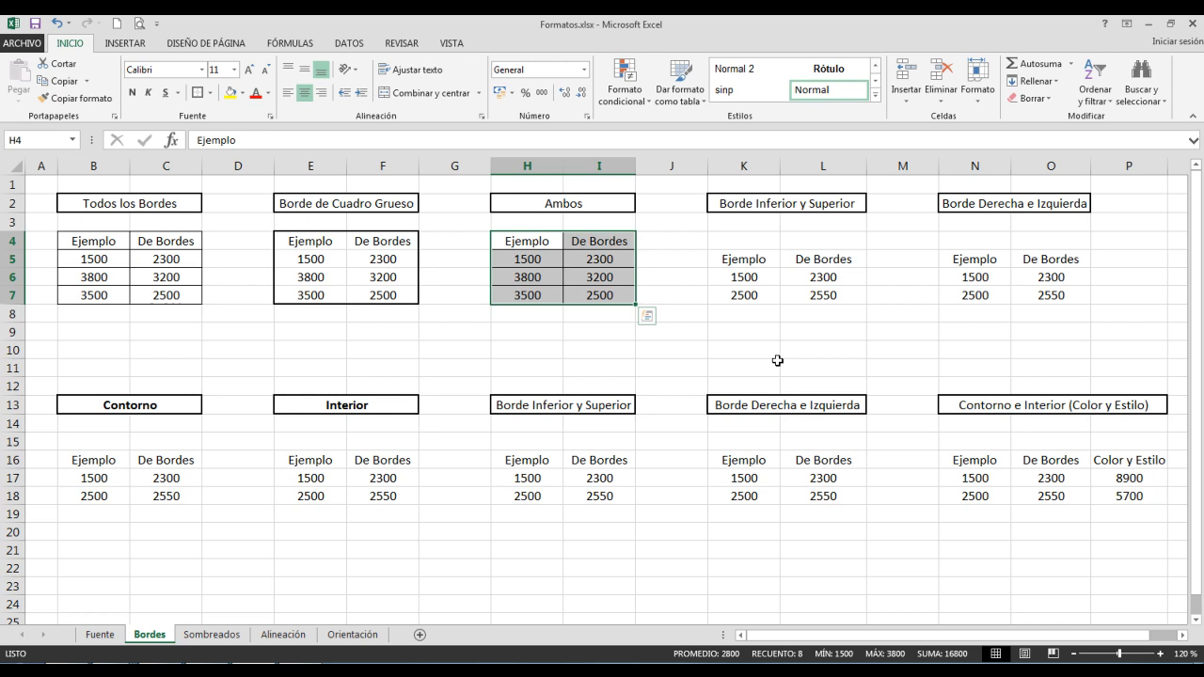
# Apply Borde superior e inferior to the example table in K5:L7
pyautogui.moveTo(746, 262); pyautogui.dragTo(806, 298)
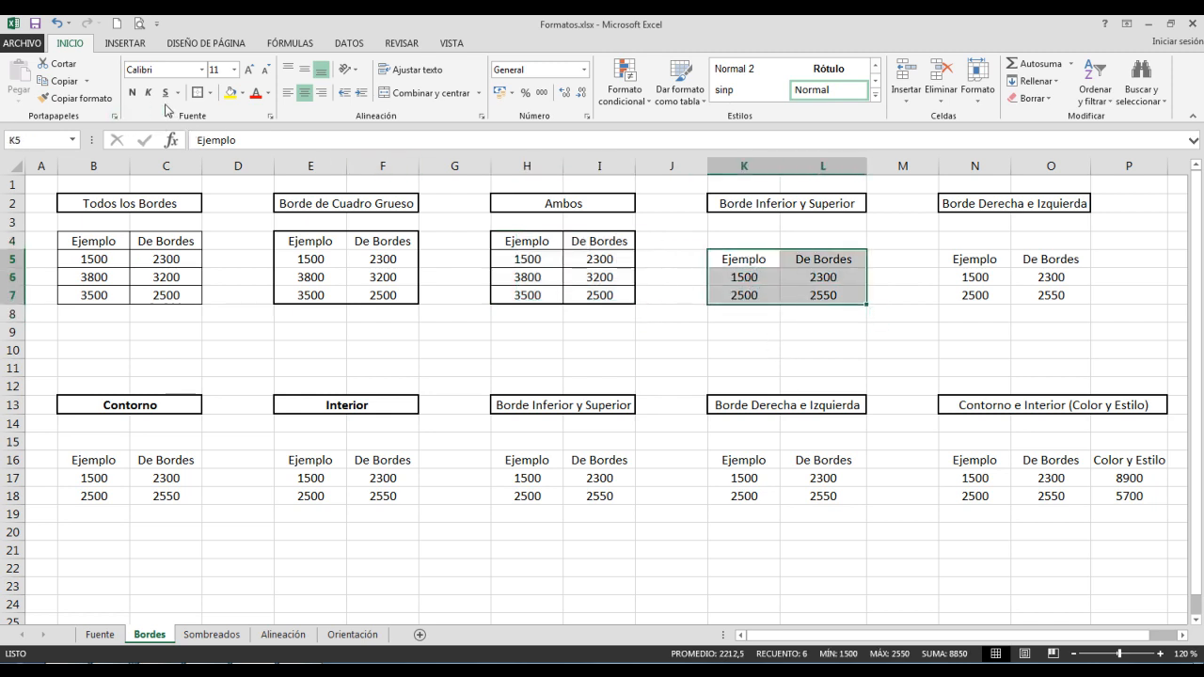
pyautogui.click(210, 94)
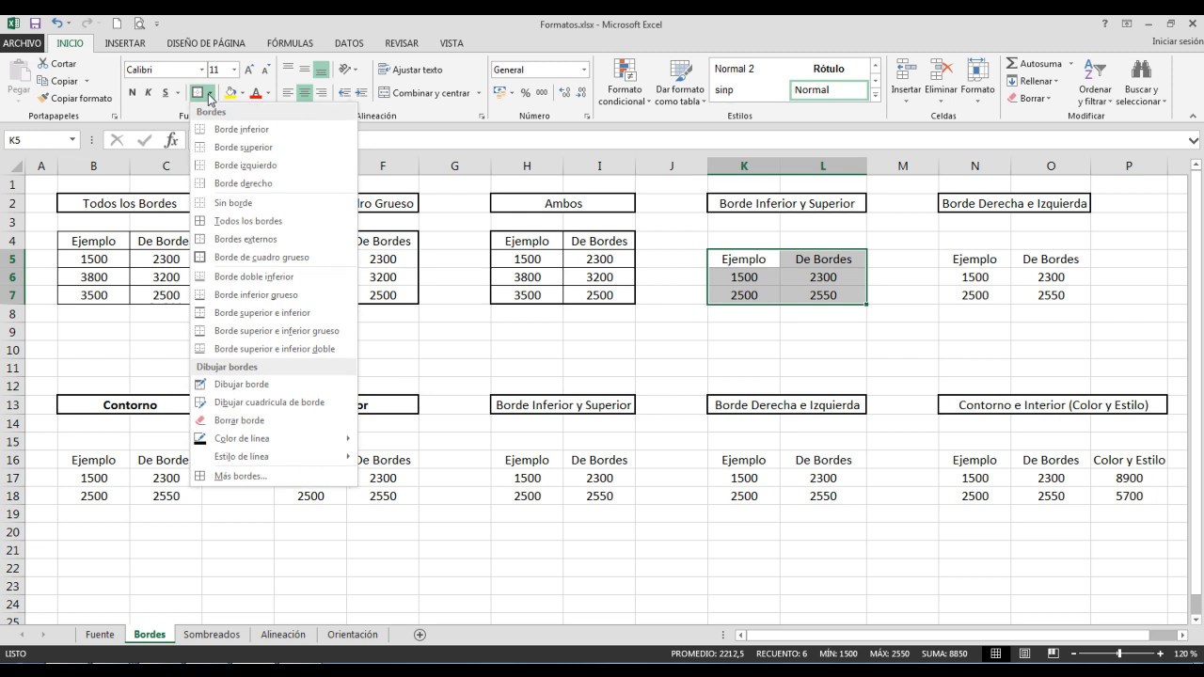
pyautogui.click(261, 314)
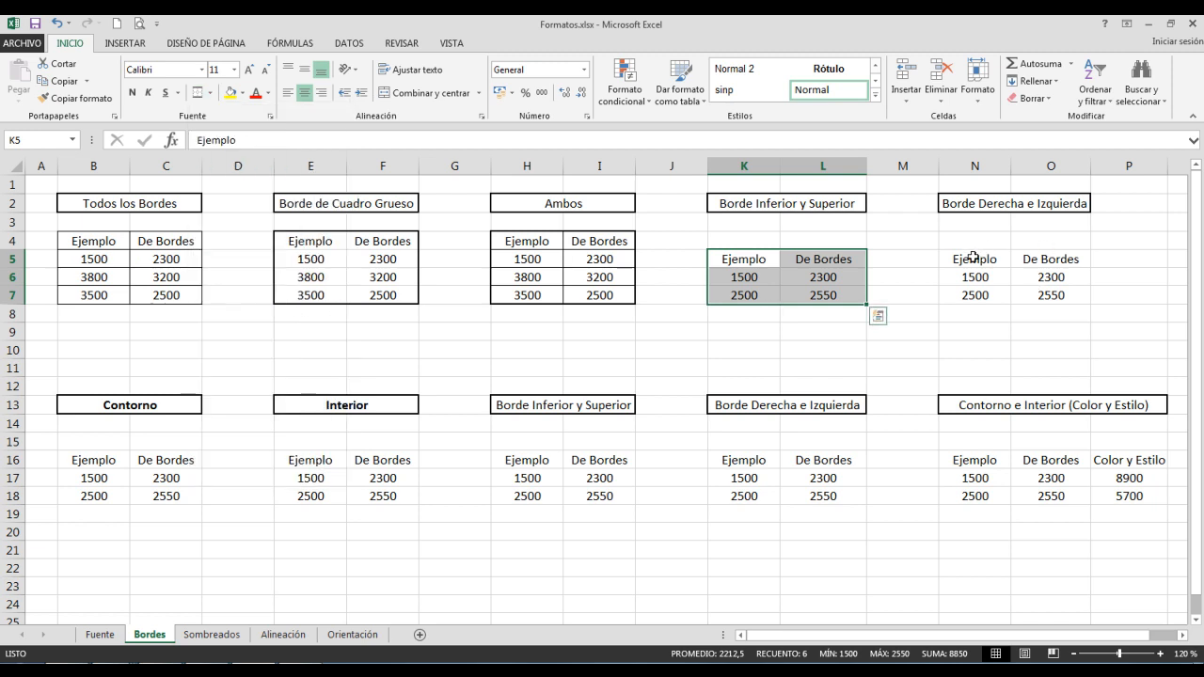
# Apply Borde izquierdo and Borde derecho to the example table in N5:O7
pyautogui.moveTo(978, 257); pyautogui.dragTo(1024, 295)
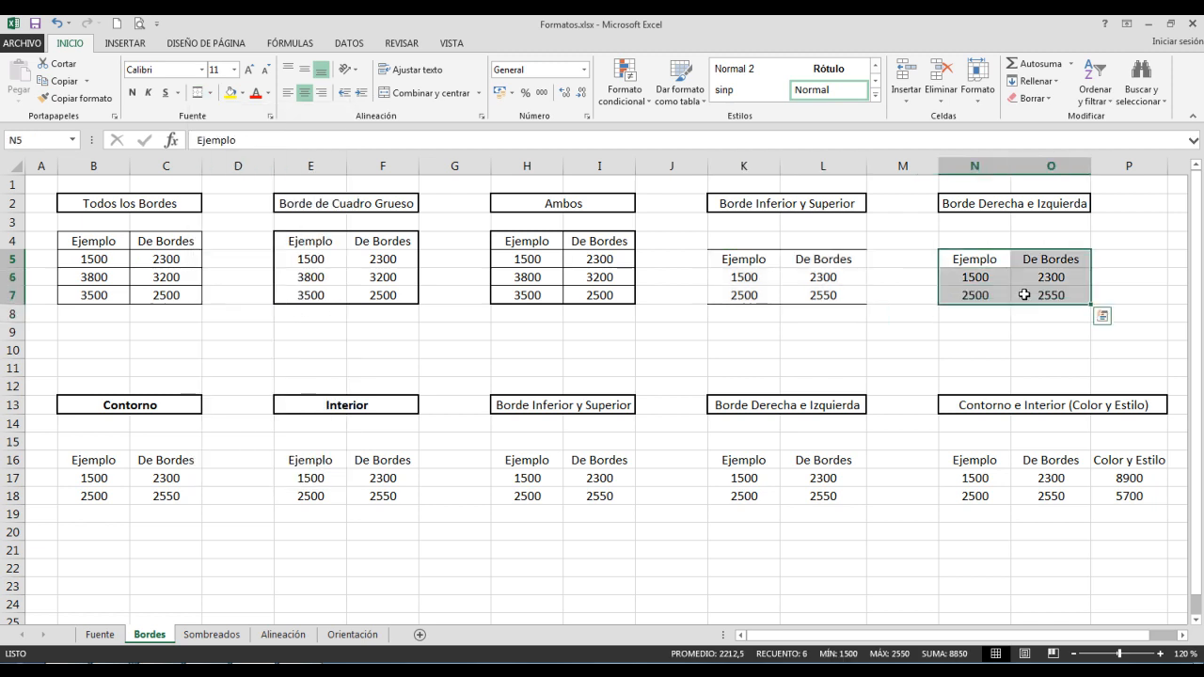
pyautogui.click(211, 93)
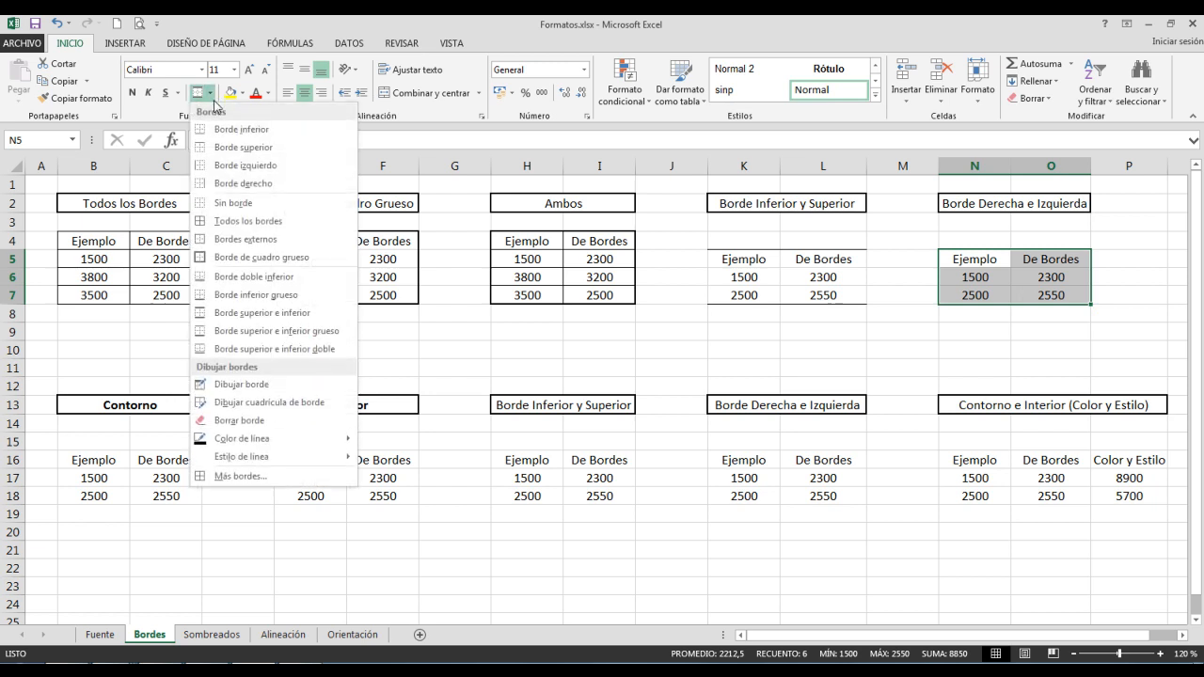
pyautogui.click(224, 167)
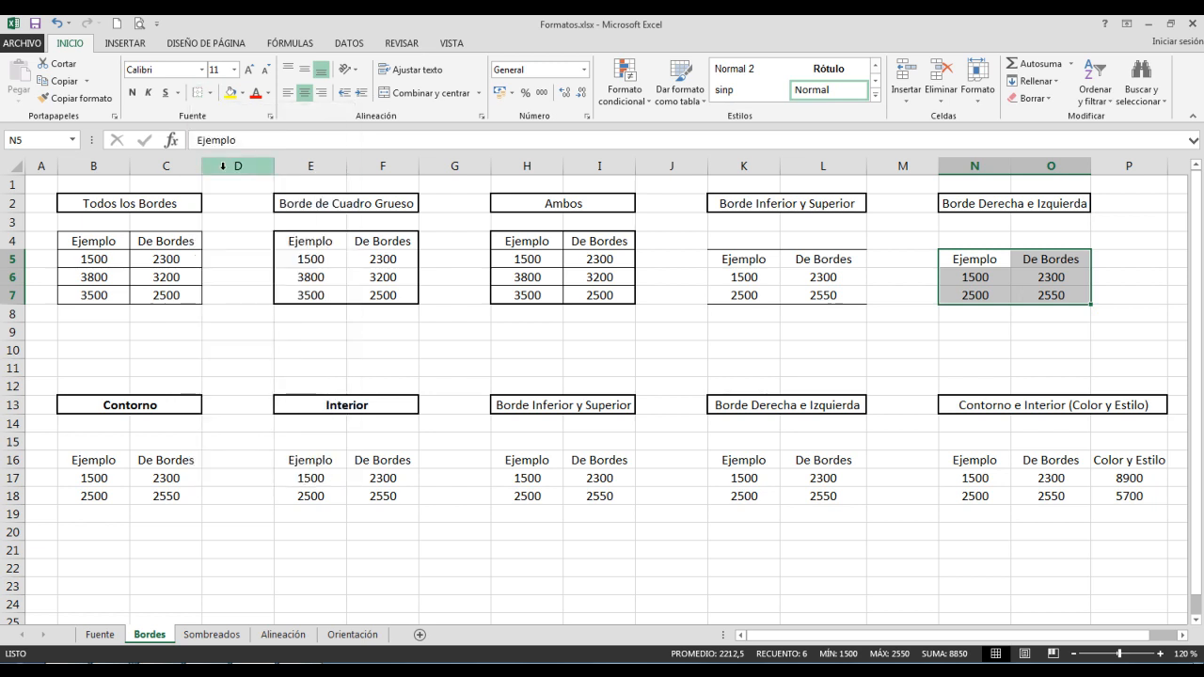
pyautogui.click(211, 93)
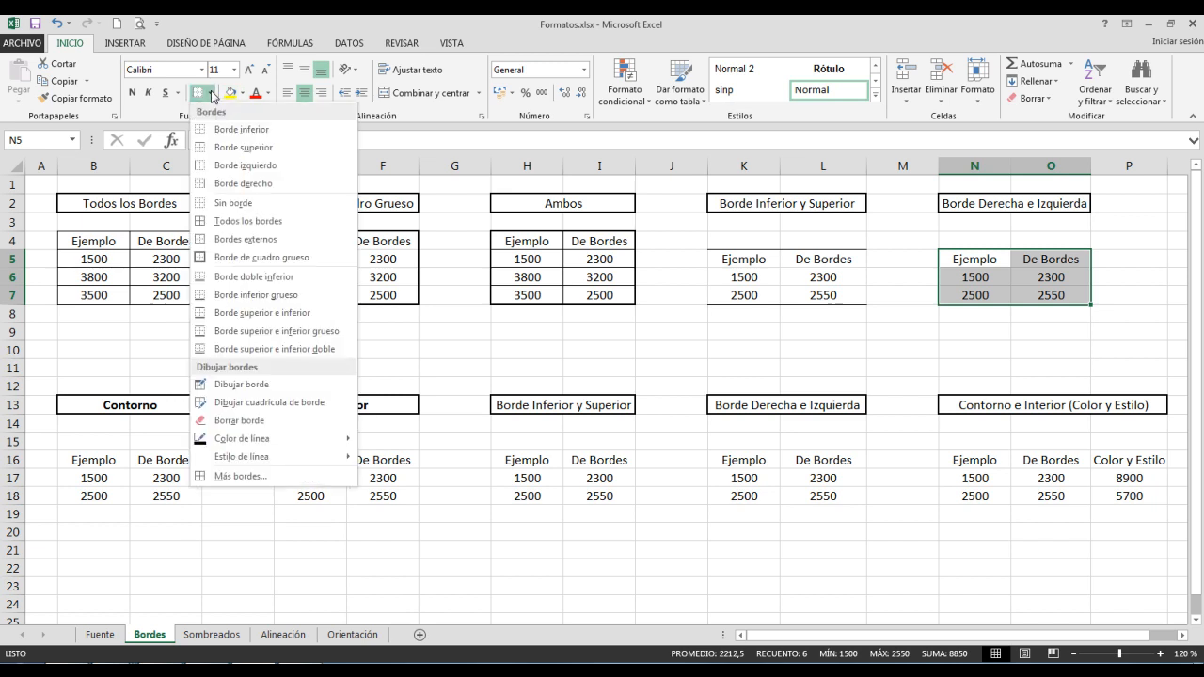
pyautogui.click(239, 188)
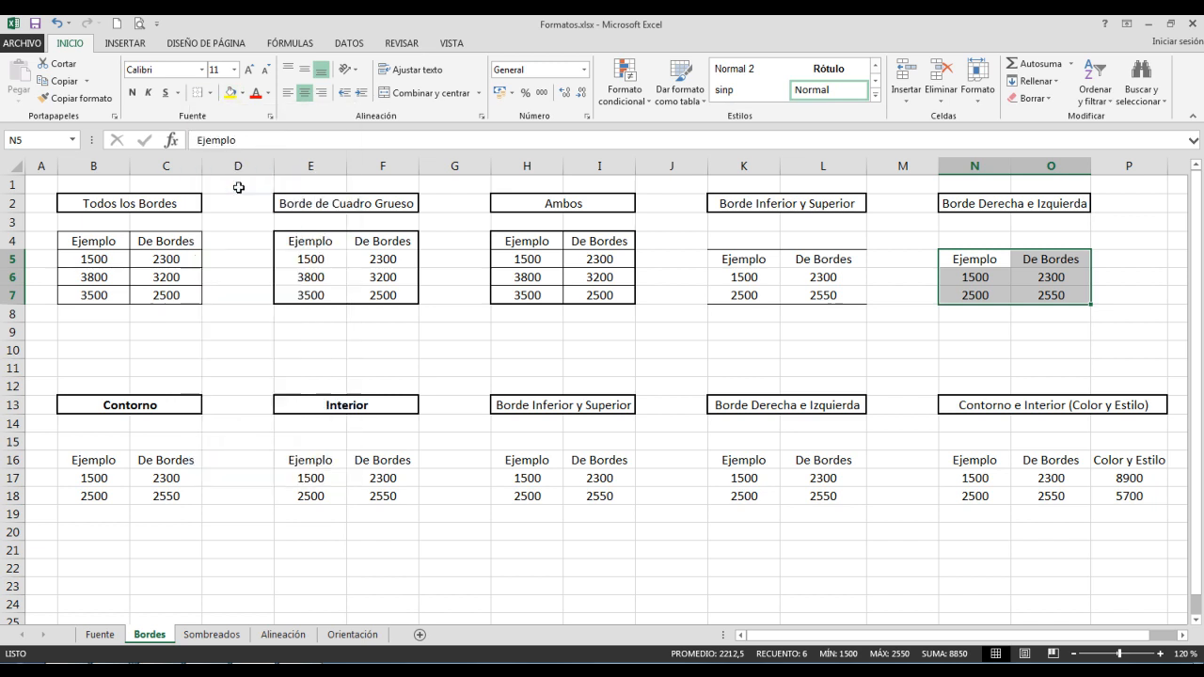
pyautogui.click(482, 368)
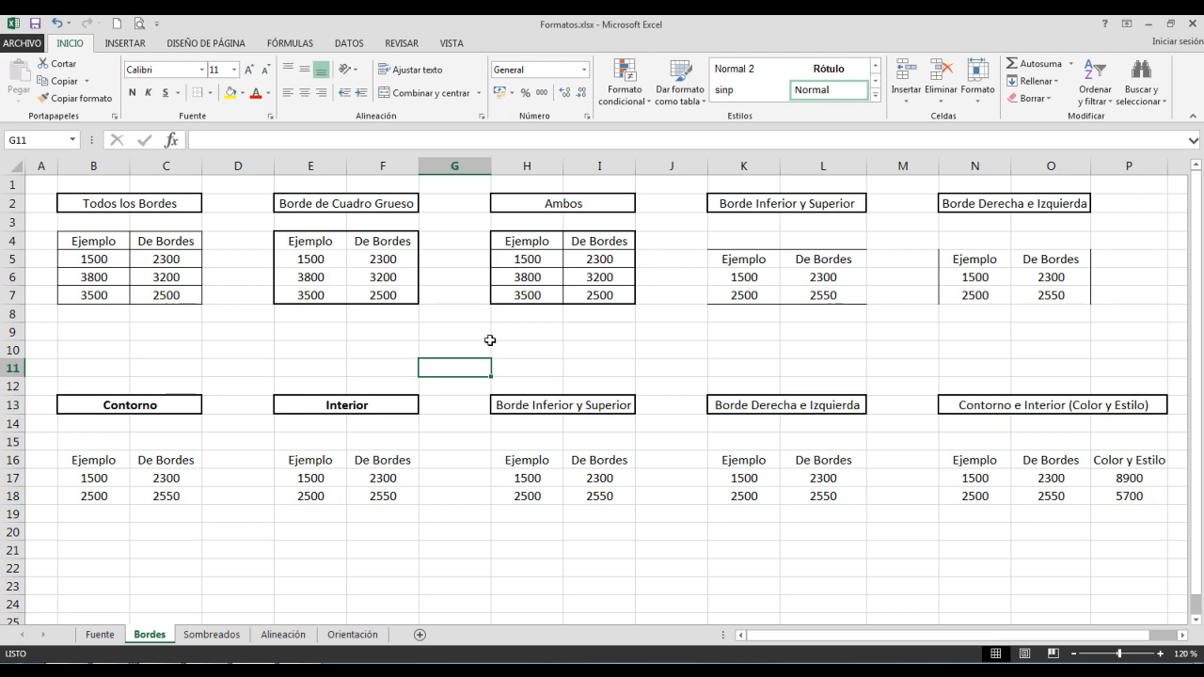
# Examine the border styles, colour and presets in the Formato de celdas dialog, leaving it without changes
pyautogui.click(211, 92)
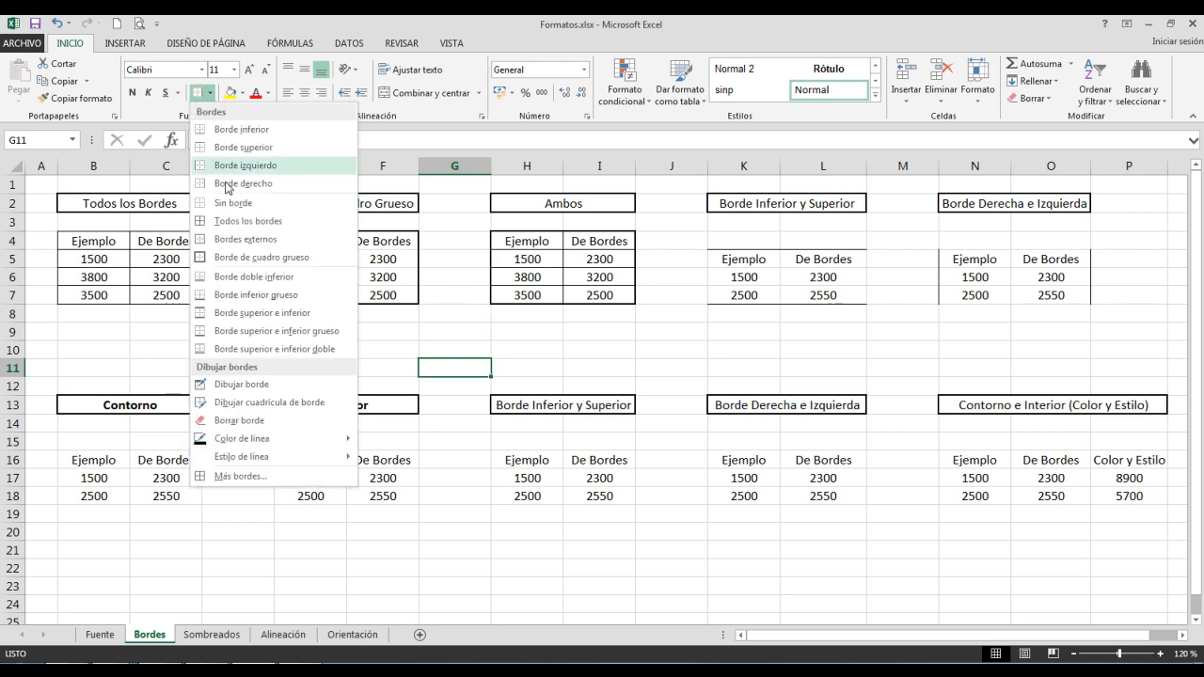
pyautogui.click(235, 475)
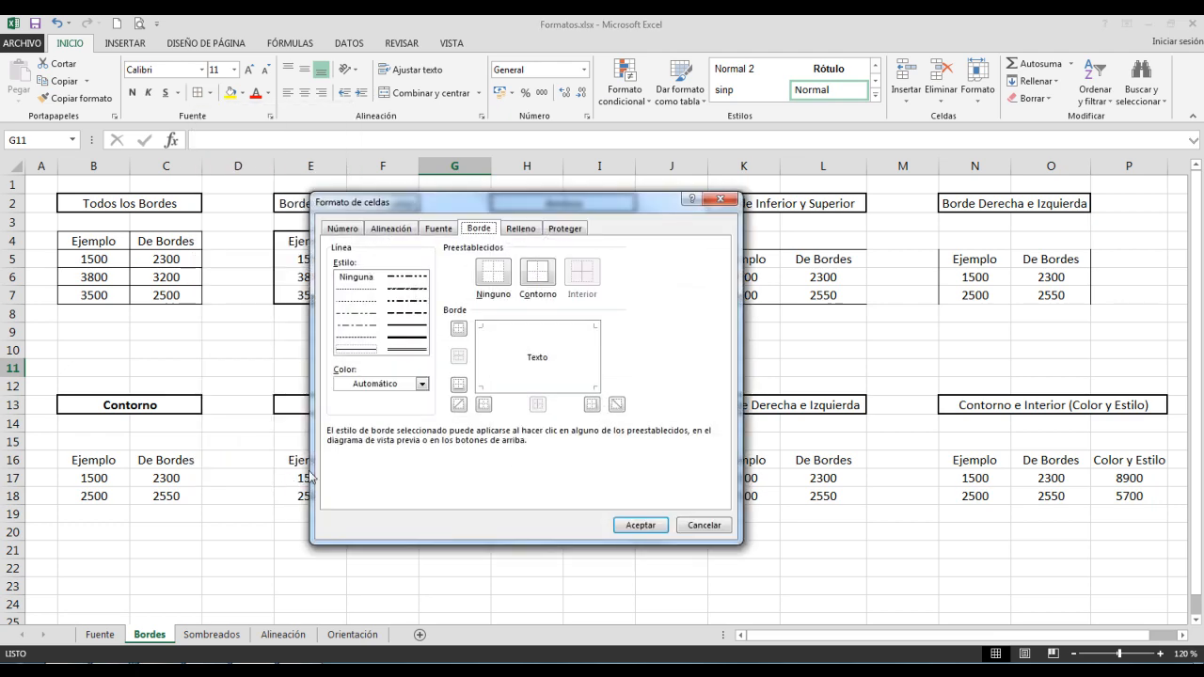
pyautogui.click(706, 528)
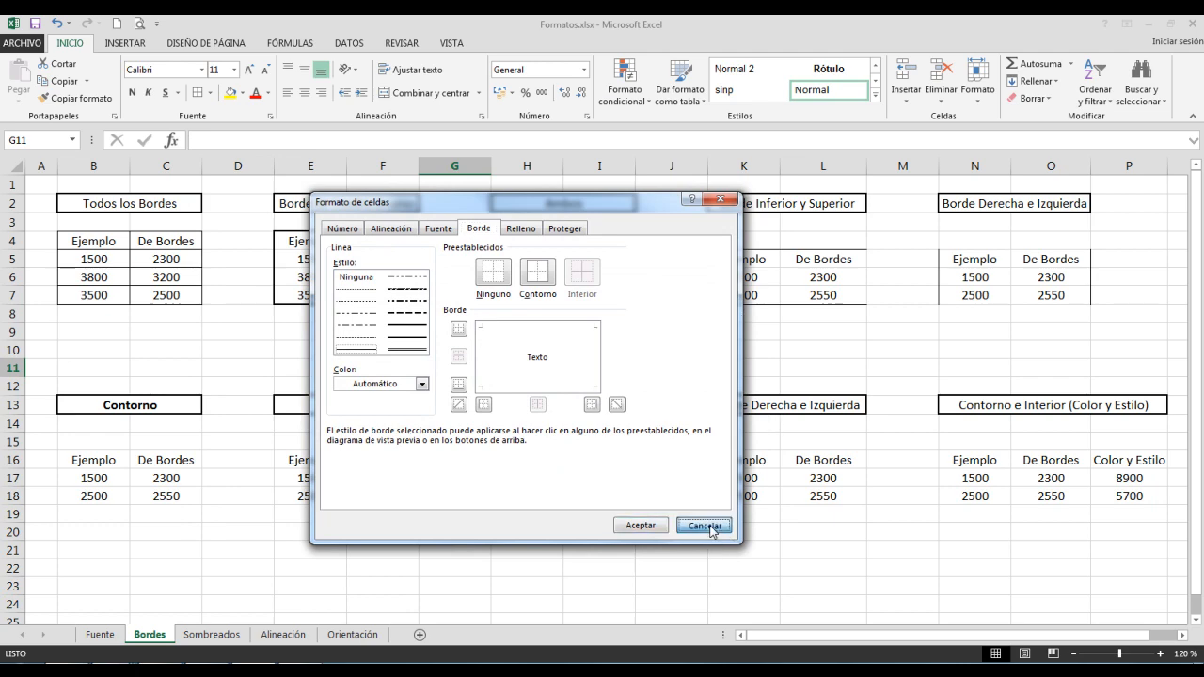
pyautogui.click(271, 118)
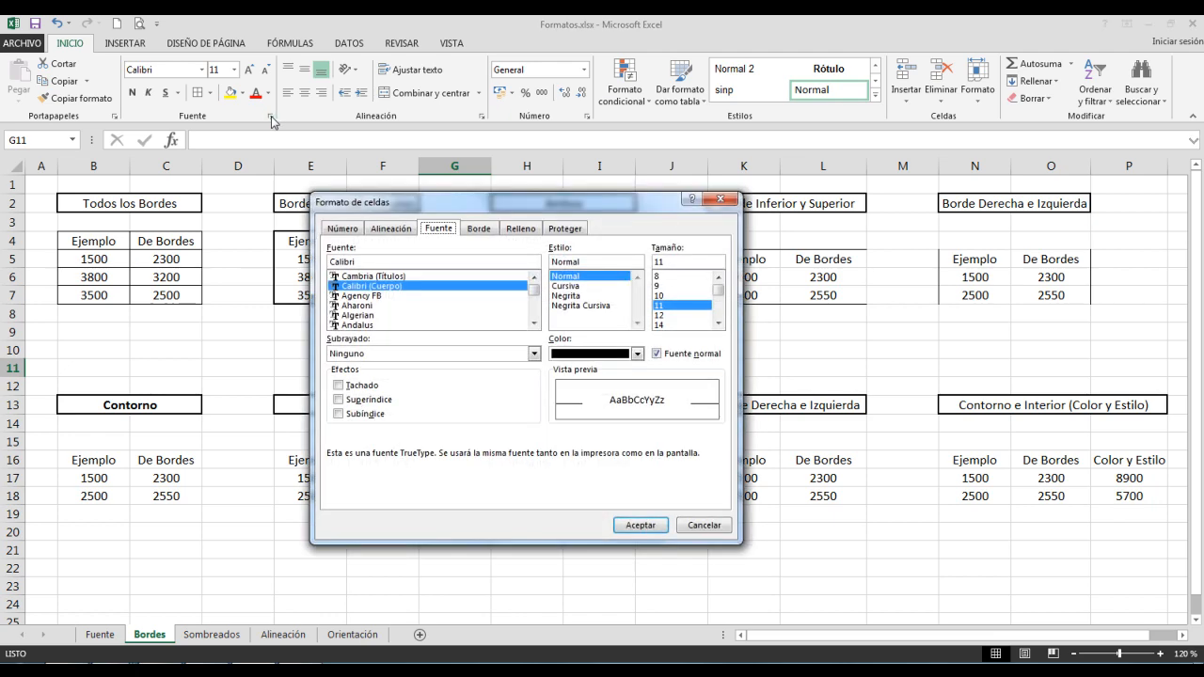
pyautogui.click(477, 231)
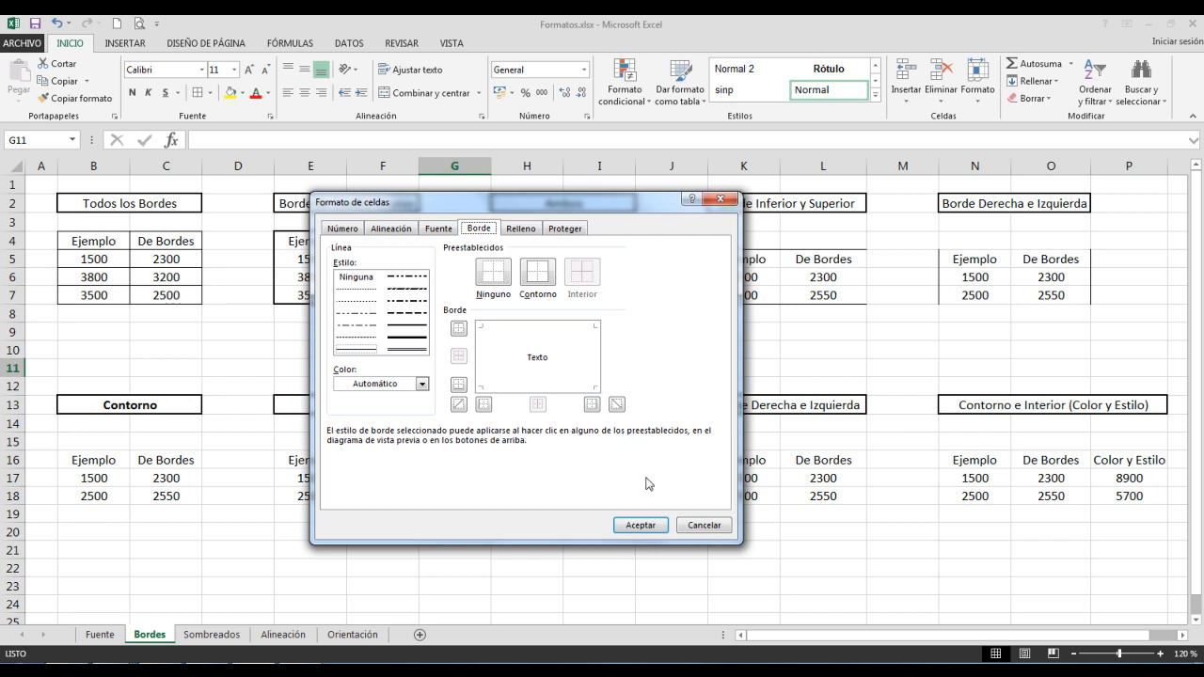
pyautogui.click(696, 527)
# Apply the Contorno border preset to the example table in B16:C18 through the Formato de celdas dialog
pyautogui.moveTo(94, 461); pyautogui.dragTo(161, 495)
pyautogui.click(210, 92)
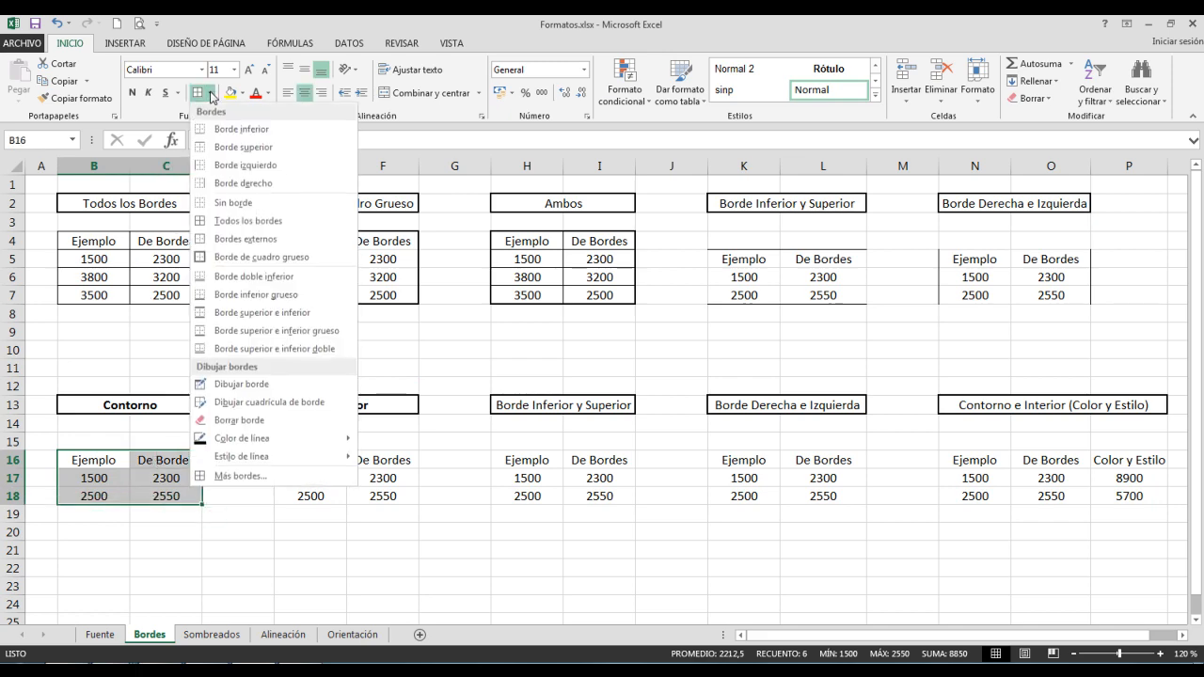
pyautogui.click(241, 477)
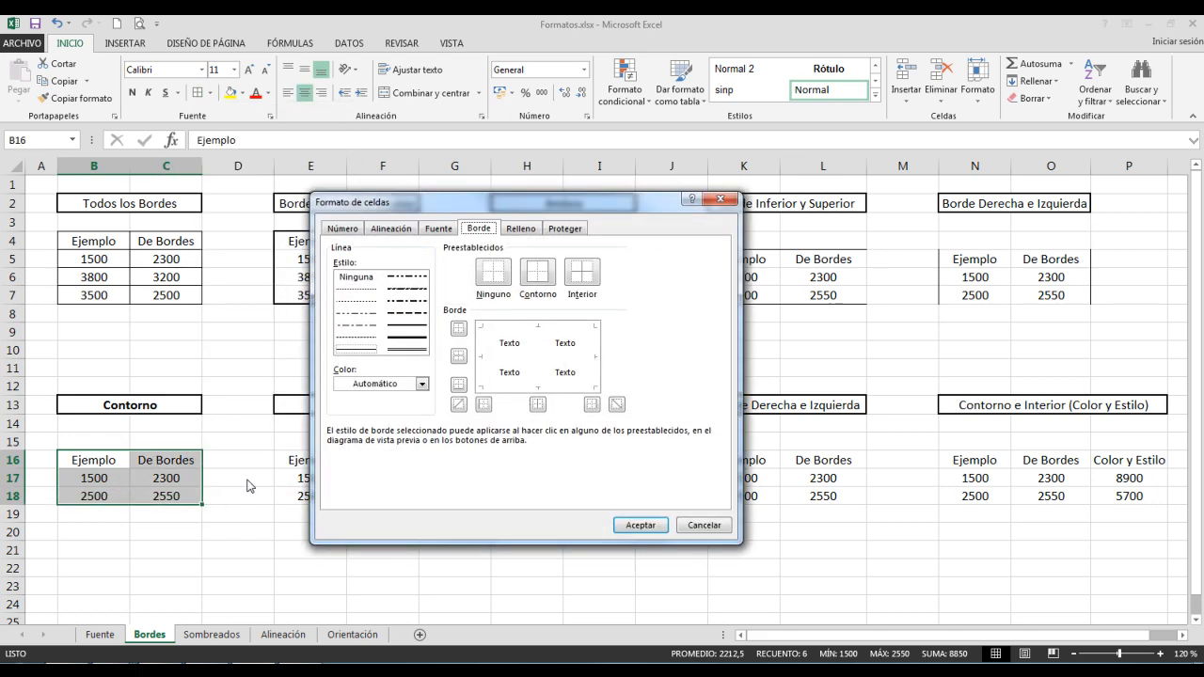
pyautogui.click(542, 270)
pyautogui.click(636, 522)
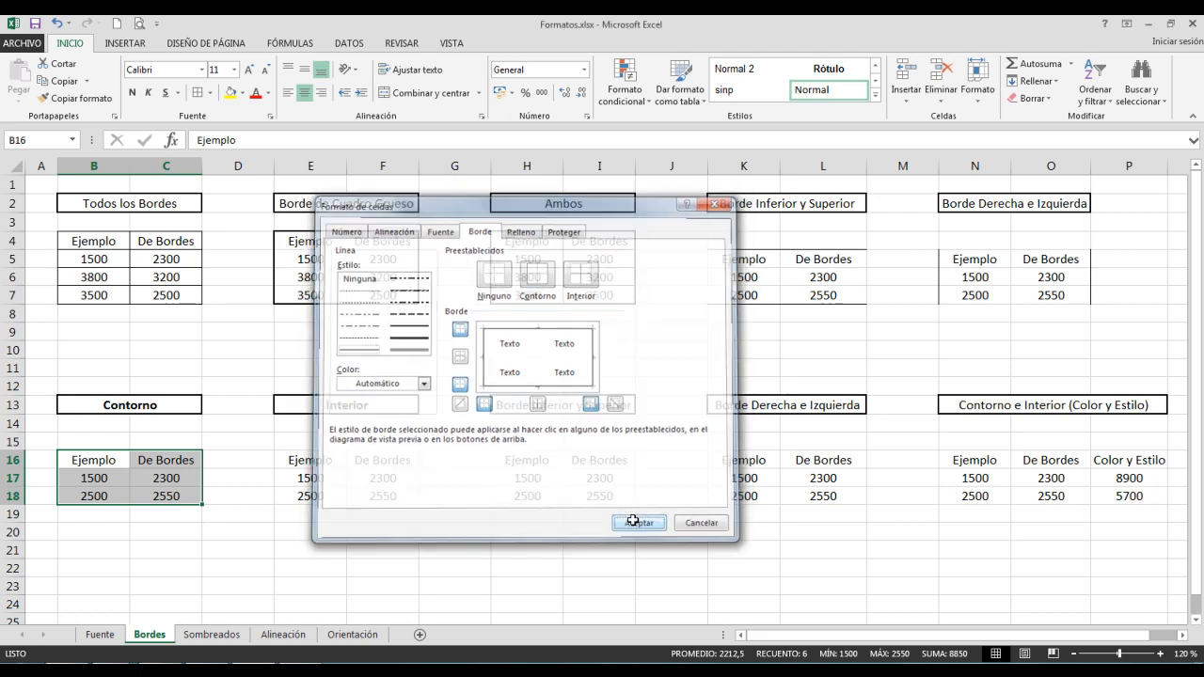
pyautogui.click(414, 561)
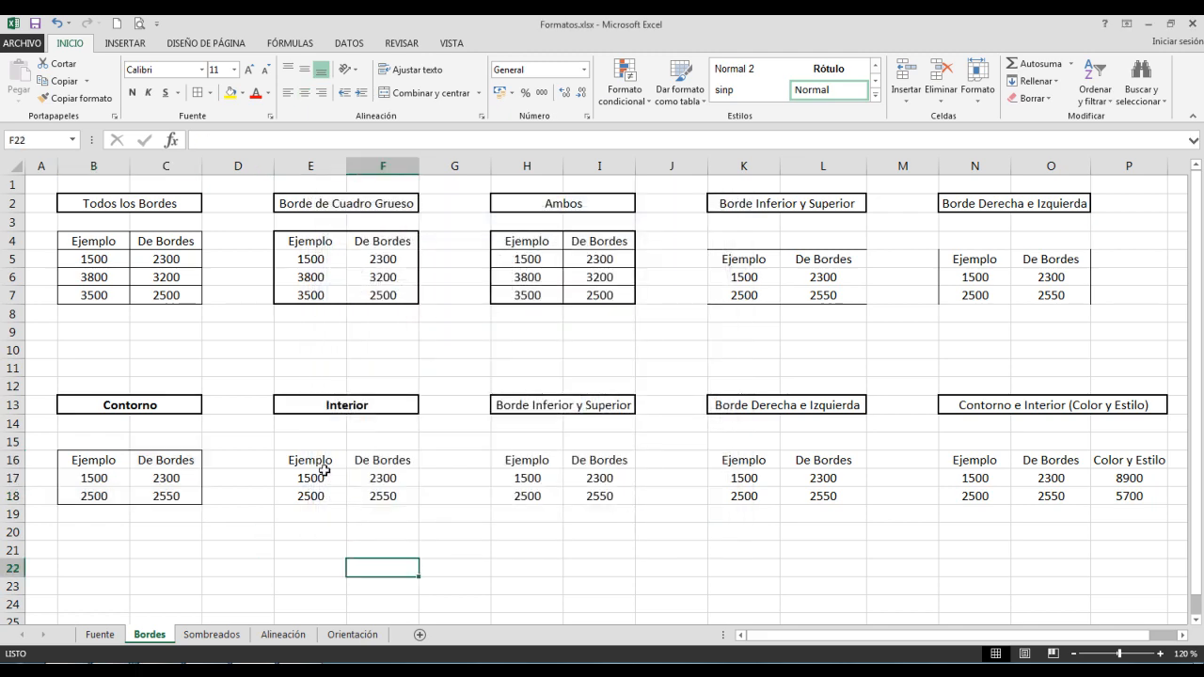
# Apply the Interior border preset to the example table in E16:F18 through the Formato de celdas dialog
pyautogui.moveTo(300, 459); pyautogui.dragTo(362, 489)
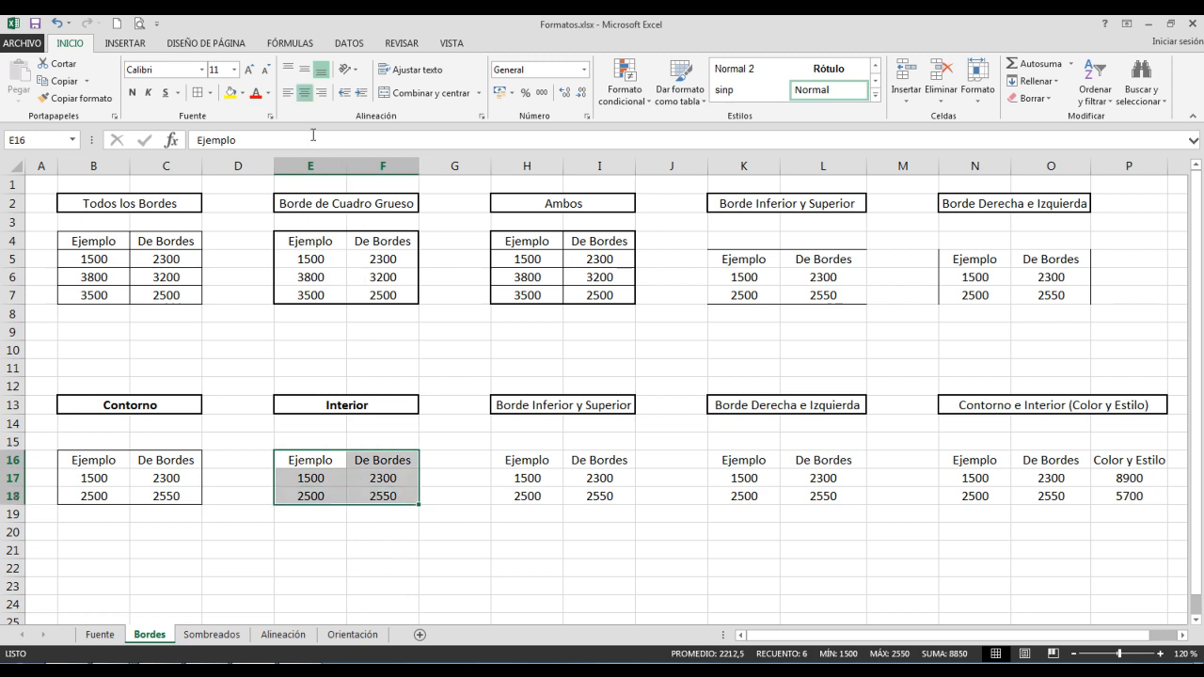
pyautogui.click(211, 94)
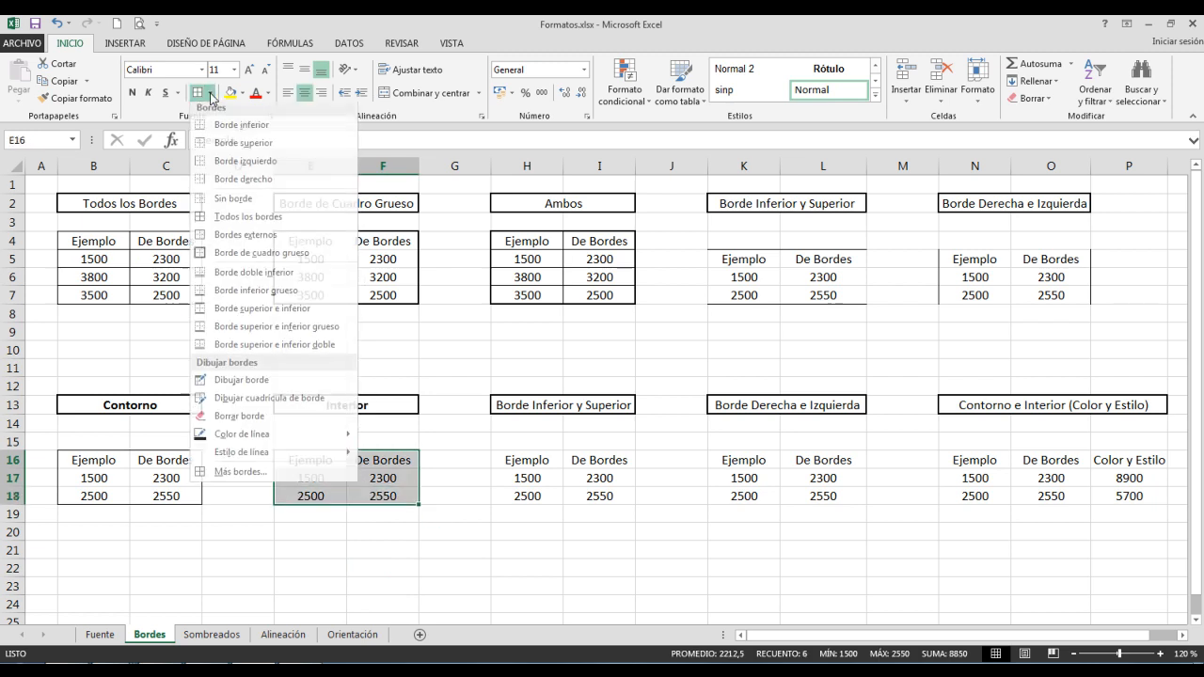
pyautogui.click(261, 471)
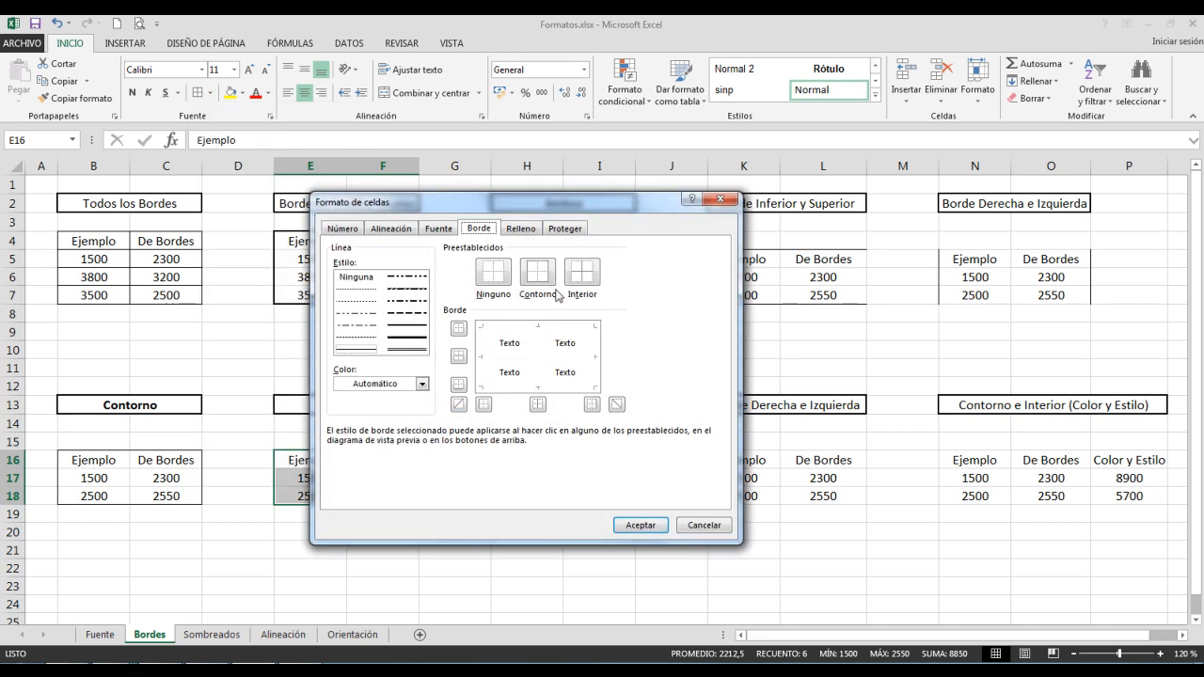
pyautogui.click(584, 276)
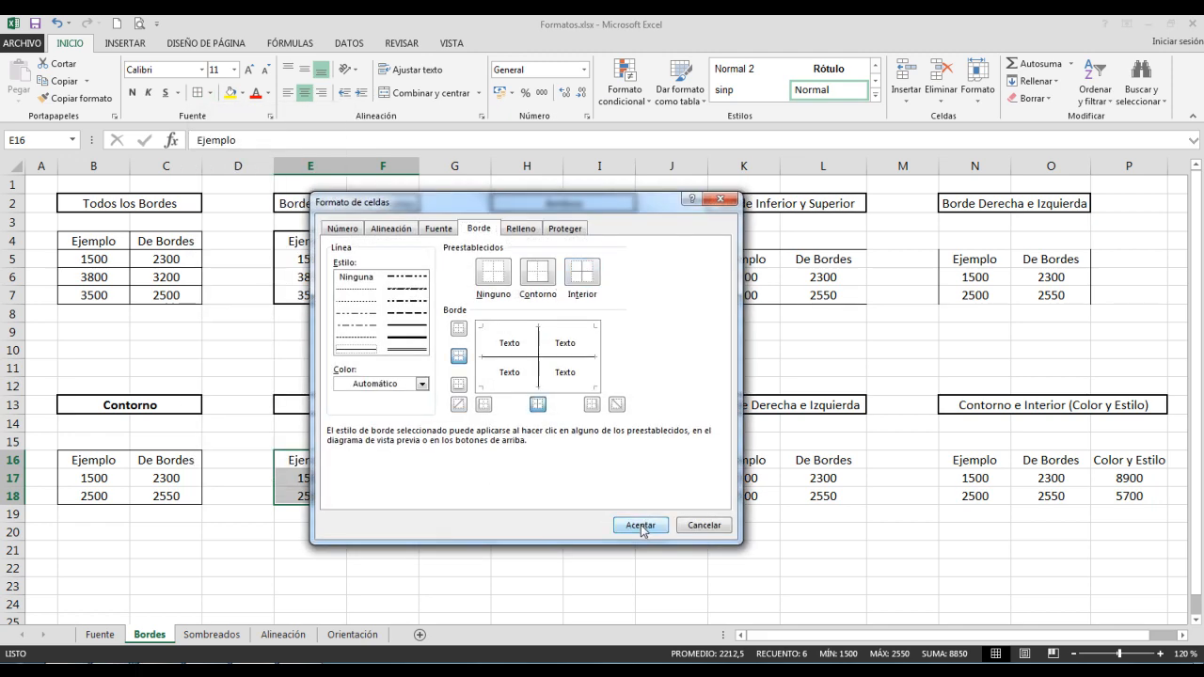
pyautogui.click(646, 525)
pyautogui.click(485, 567)
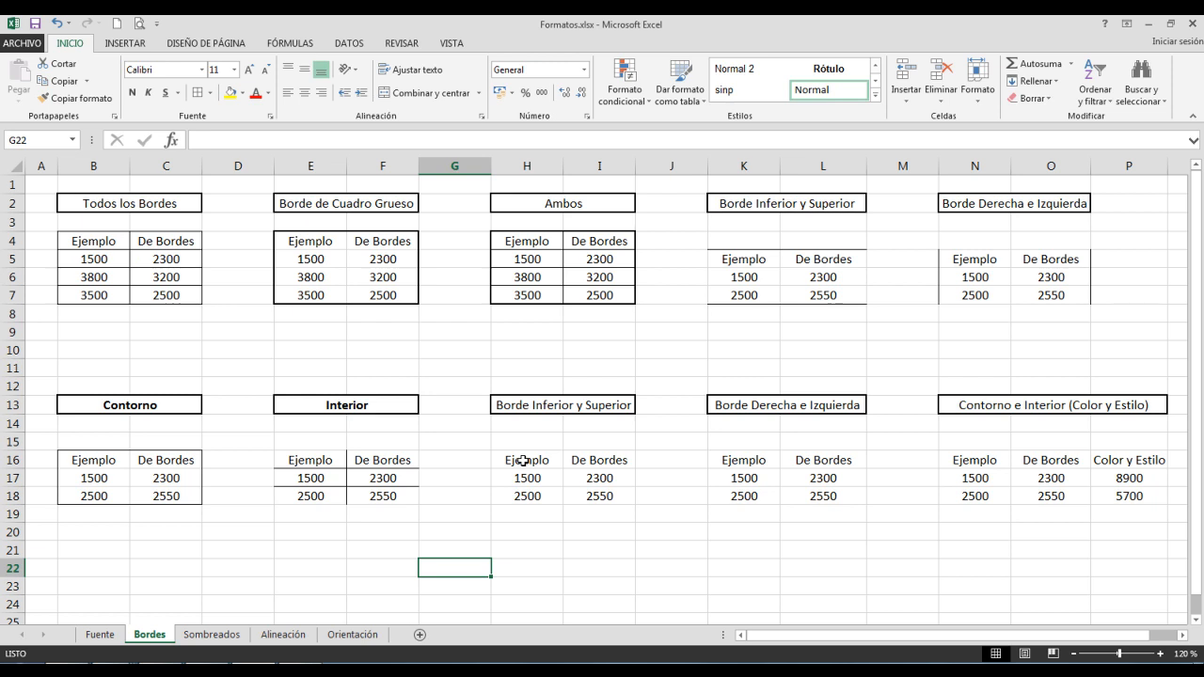
# Add only top and bottom borders to the example table in H16:I18 through the Formato de celdas dialog
pyautogui.moveTo(523, 461); pyautogui.dragTo(588, 503)
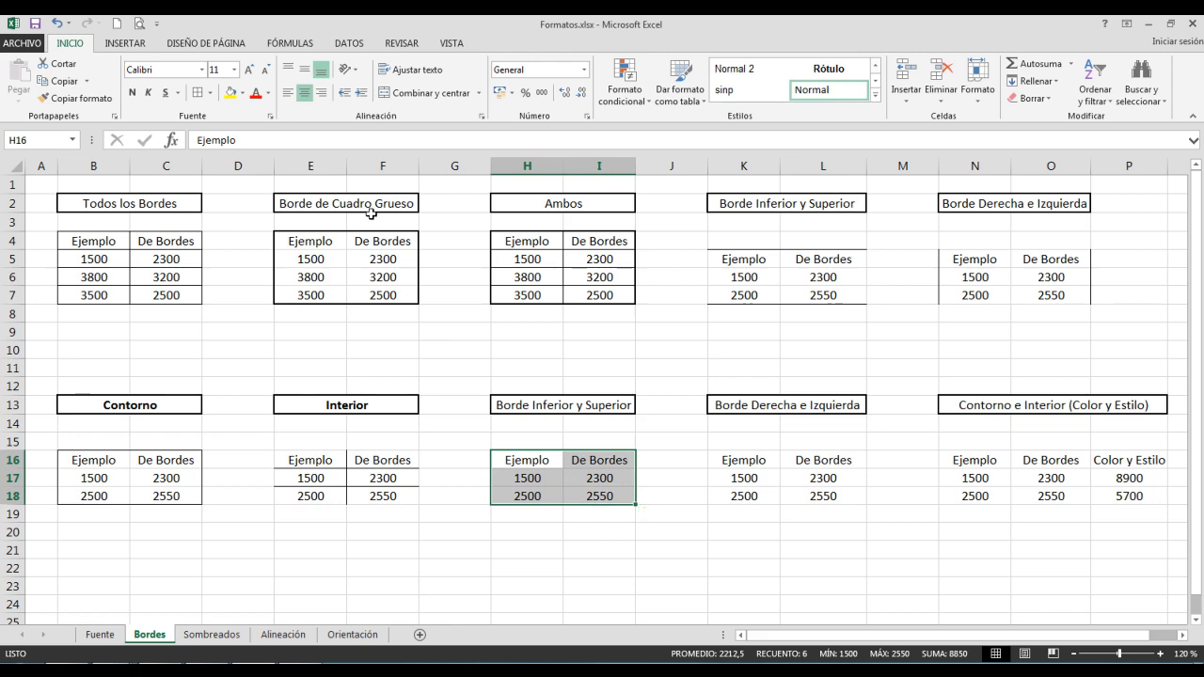
pyautogui.click(208, 92)
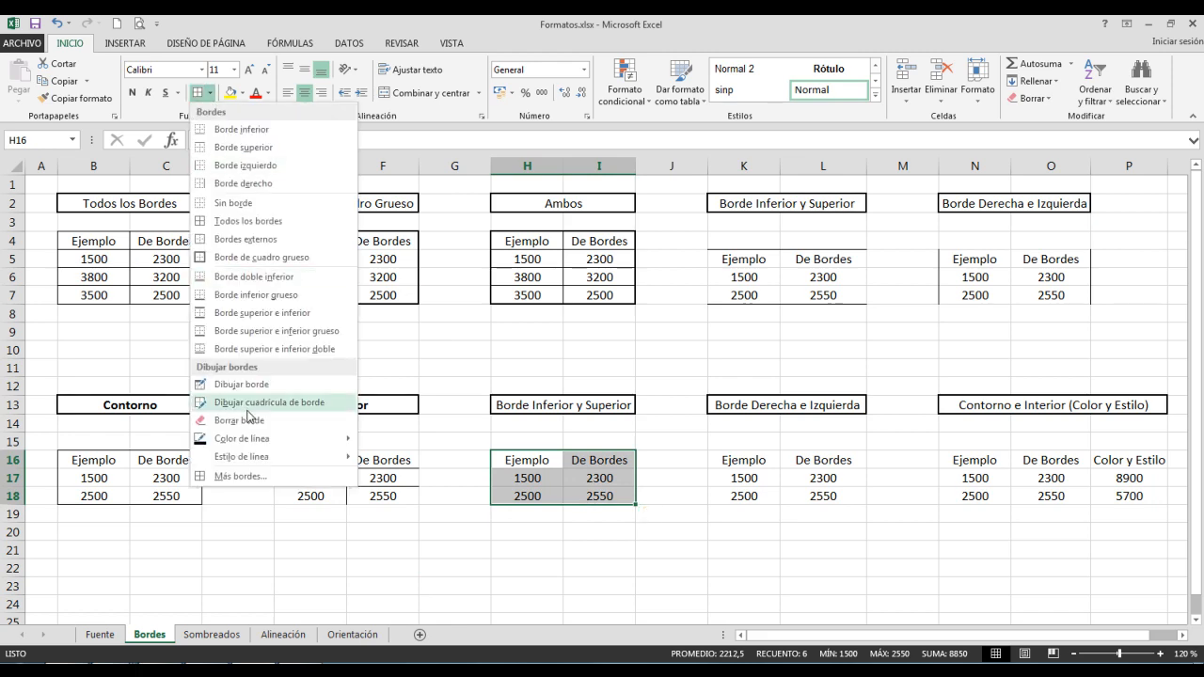
pyautogui.click(240, 476)
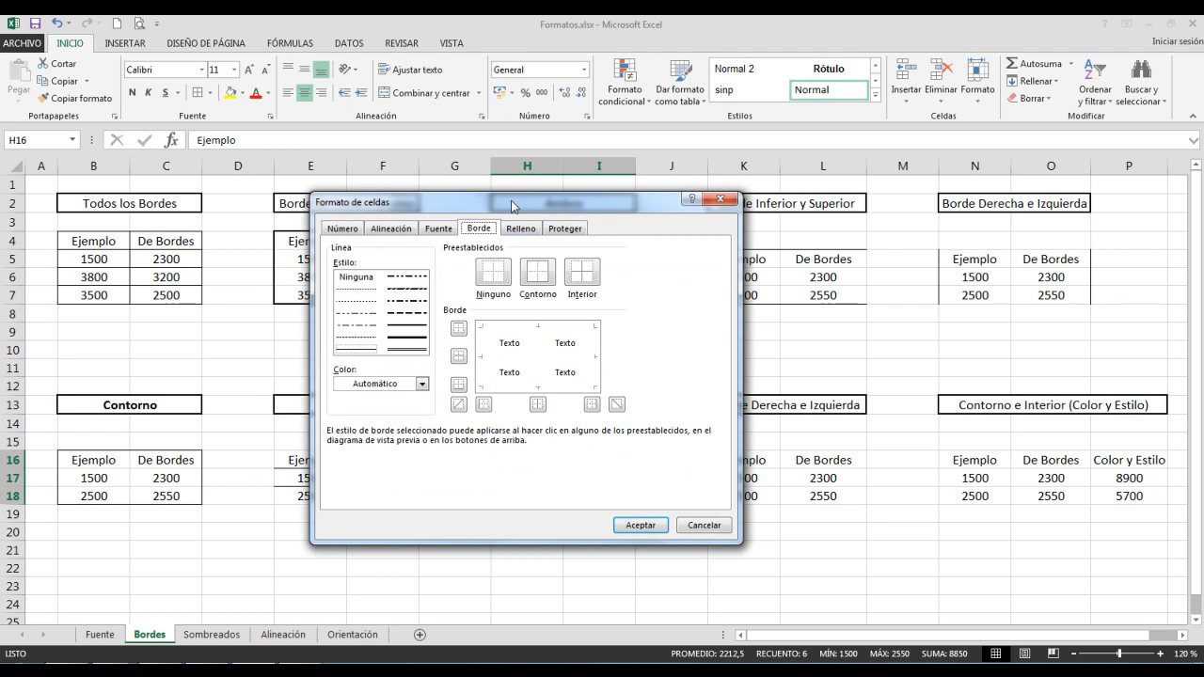
pyautogui.moveTo(504, 204); pyautogui.dragTo(878, 243)
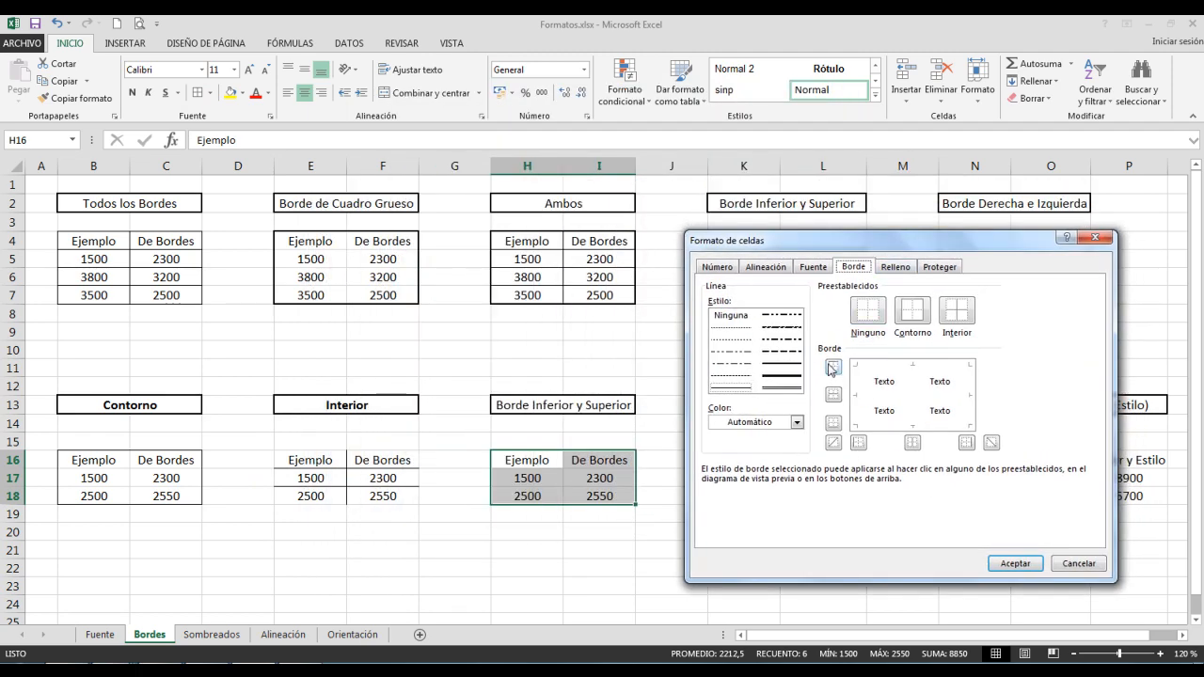
pyautogui.click(833, 369)
pyautogui.click(872, 428)
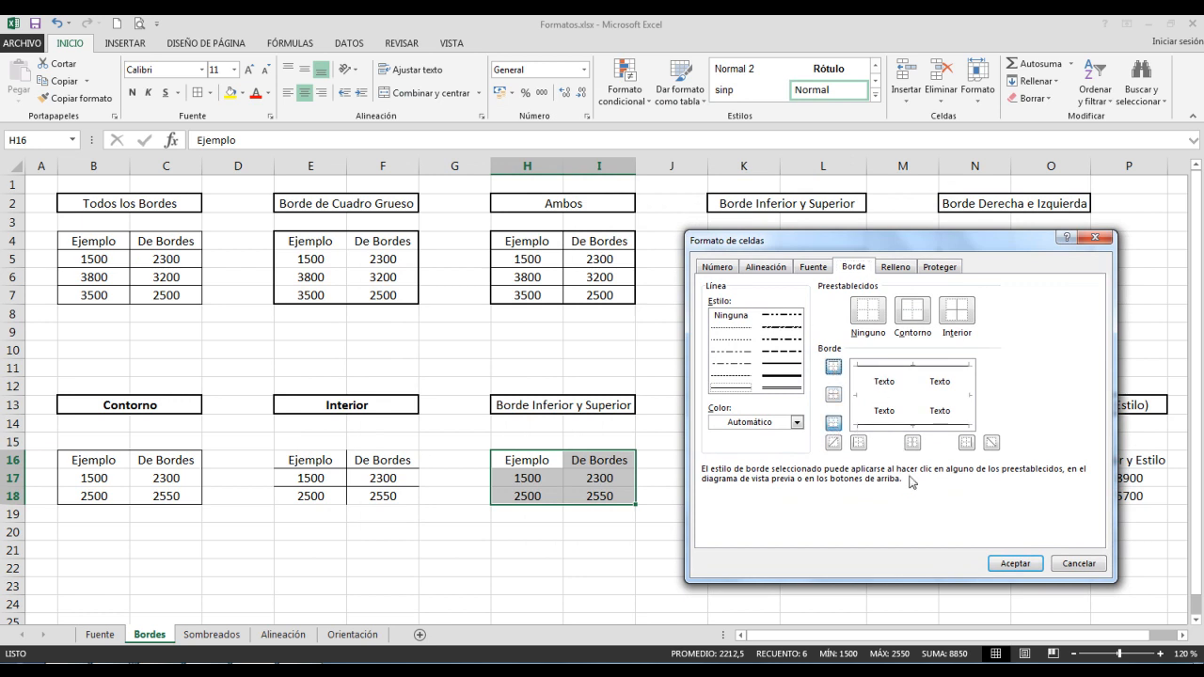
pyautogui.click(1007, 564)
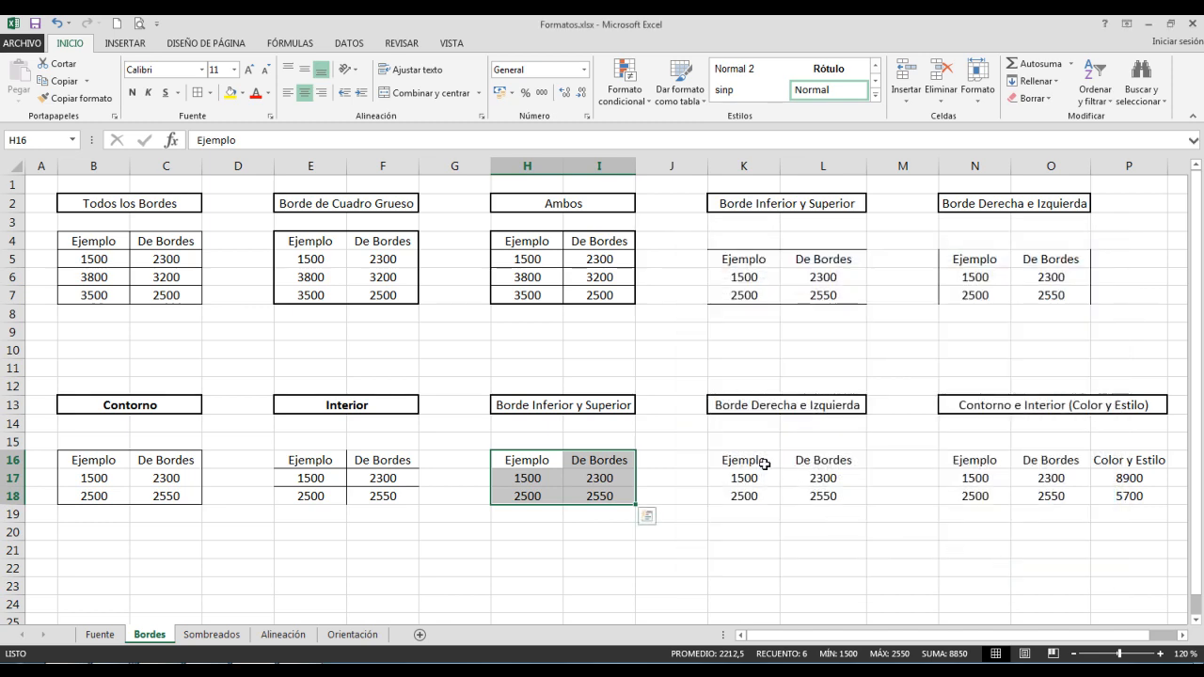
# Add only left and right outer borders to the example table in K16:L18 through the Formato de celdas dialog
pyautogui.moveTo(748, 461); pyautogui.dragTo(809, 500)
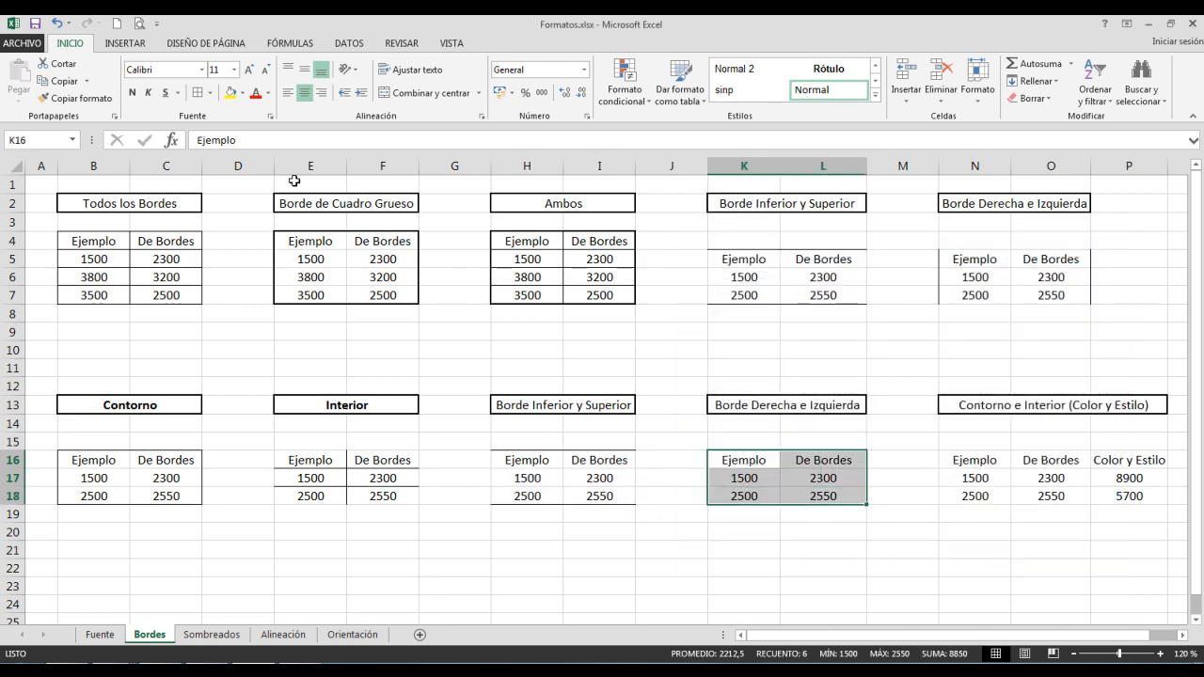
pyautogui.click(210, 93)
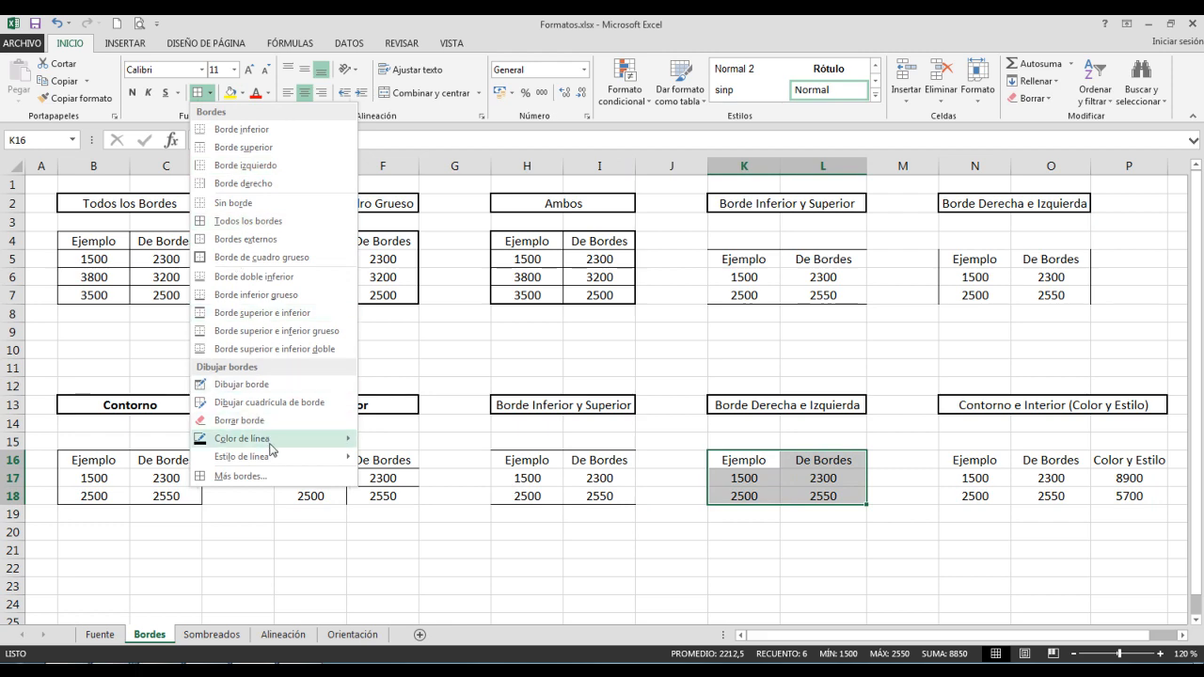
pyautogui.click(271, 477)
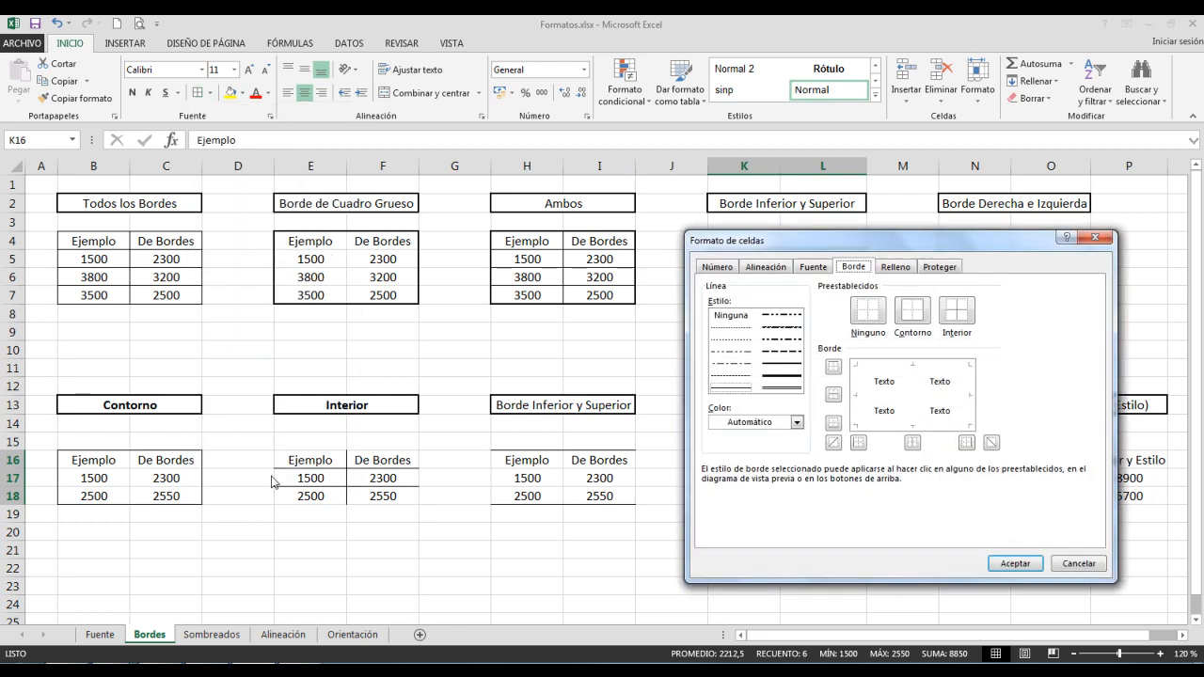
pyautogui.click(862, 406)
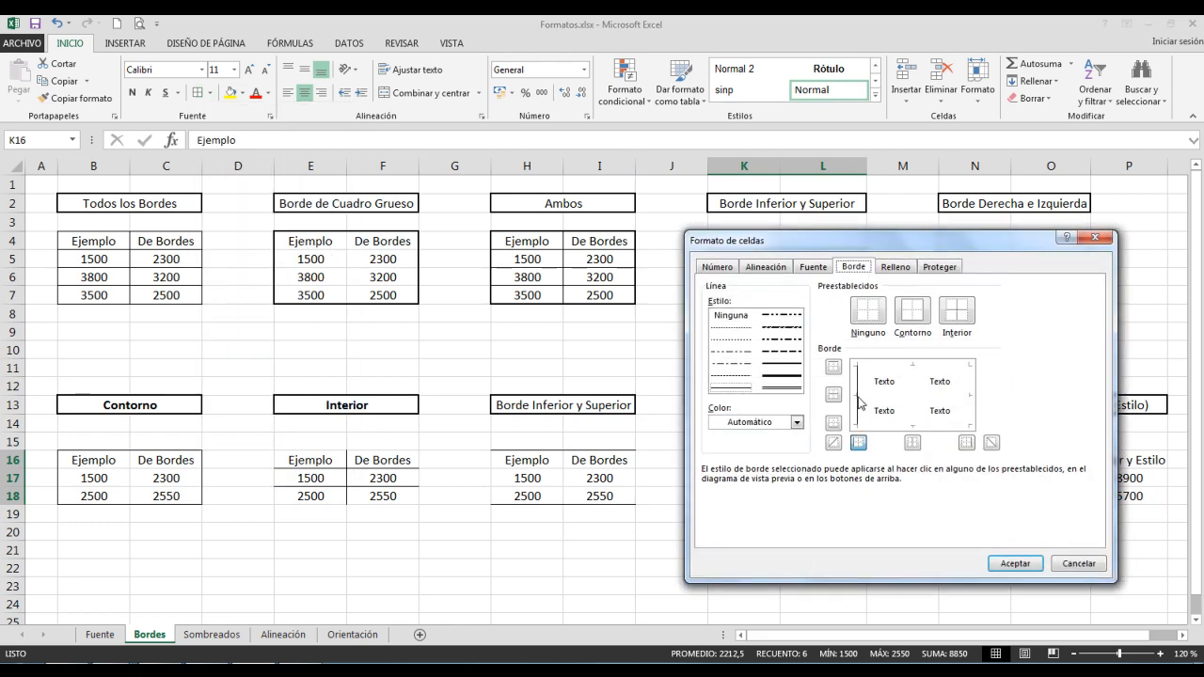
pyautogui.click(967, 444)
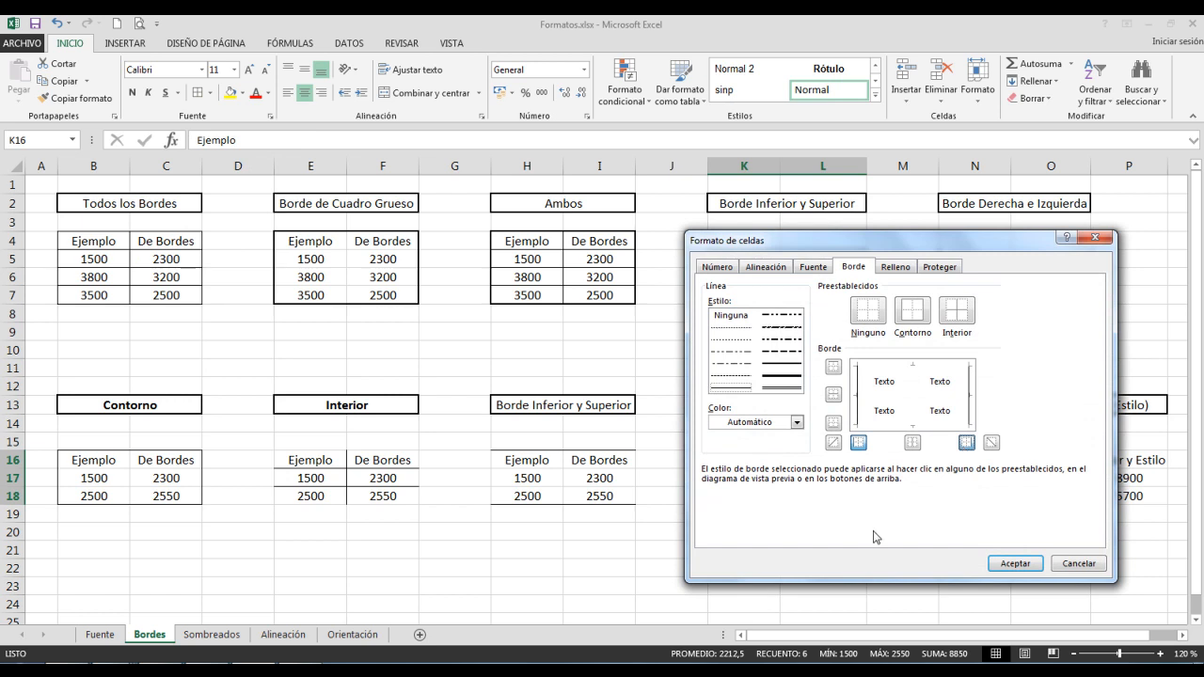
pyautogui.click(997, 567)
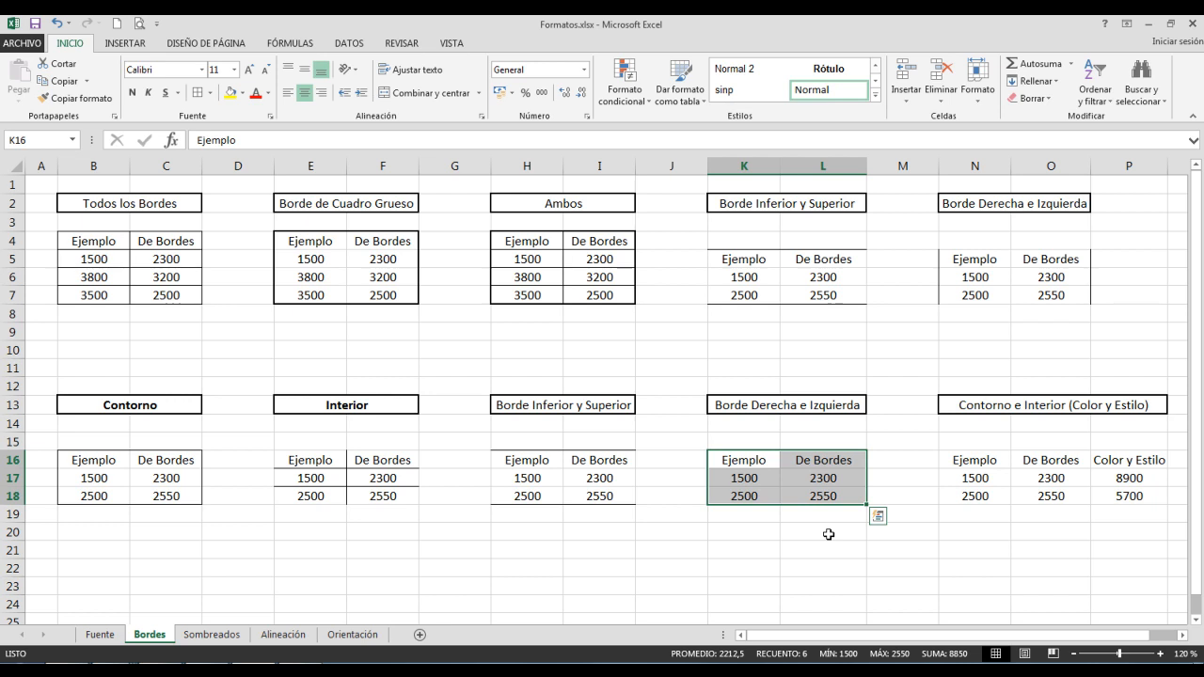
# Put a medium solid red Contorno border on the example table in N16:P18 through the Formato de celdas dialog
pyautogui.moveTo(978, 460); pyautogui.dragTo(1137, 496)
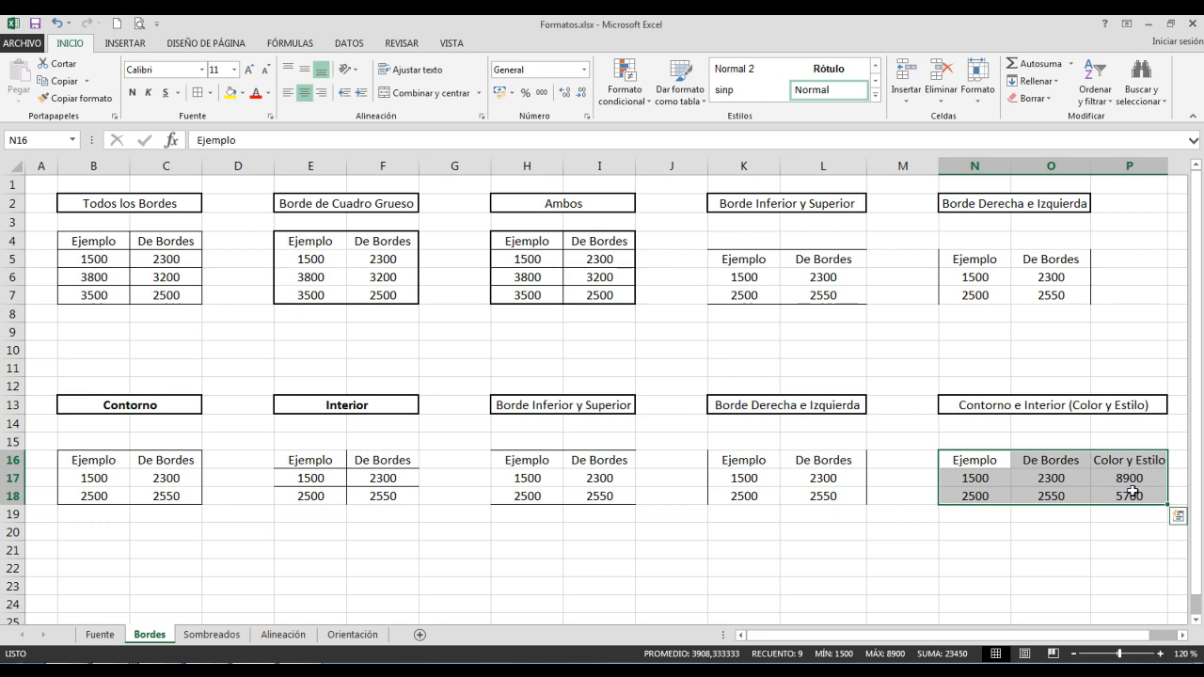
pyautogui.click(213, 92)
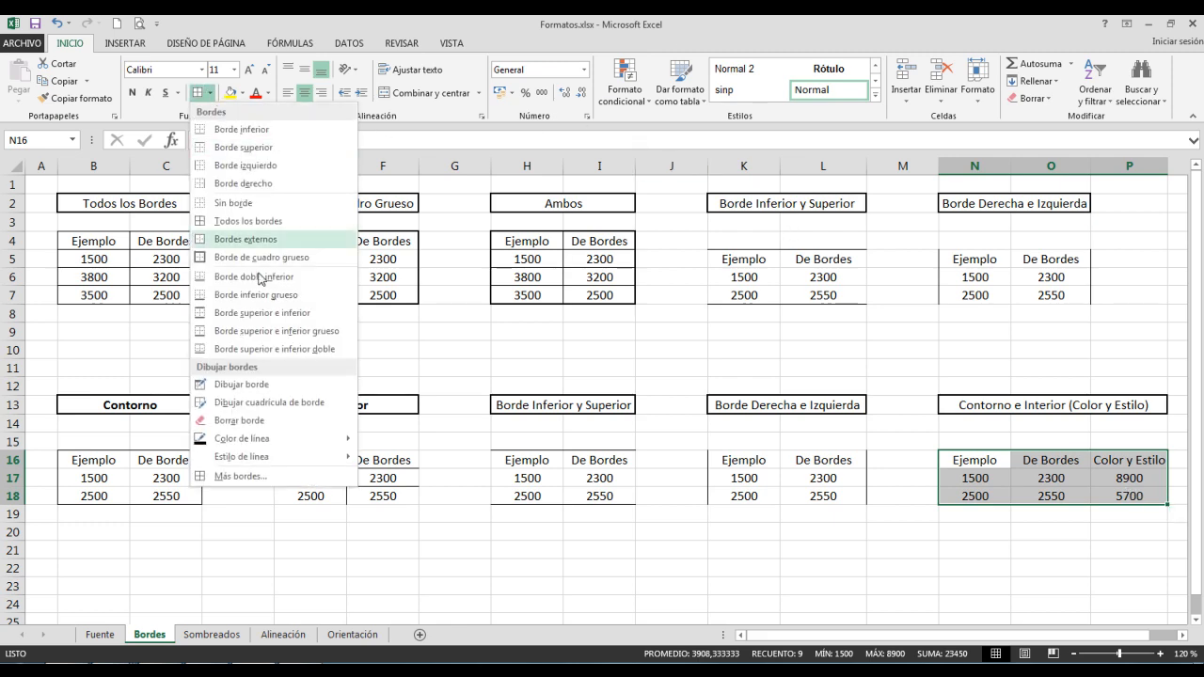
pyautogui.click(296, 477)
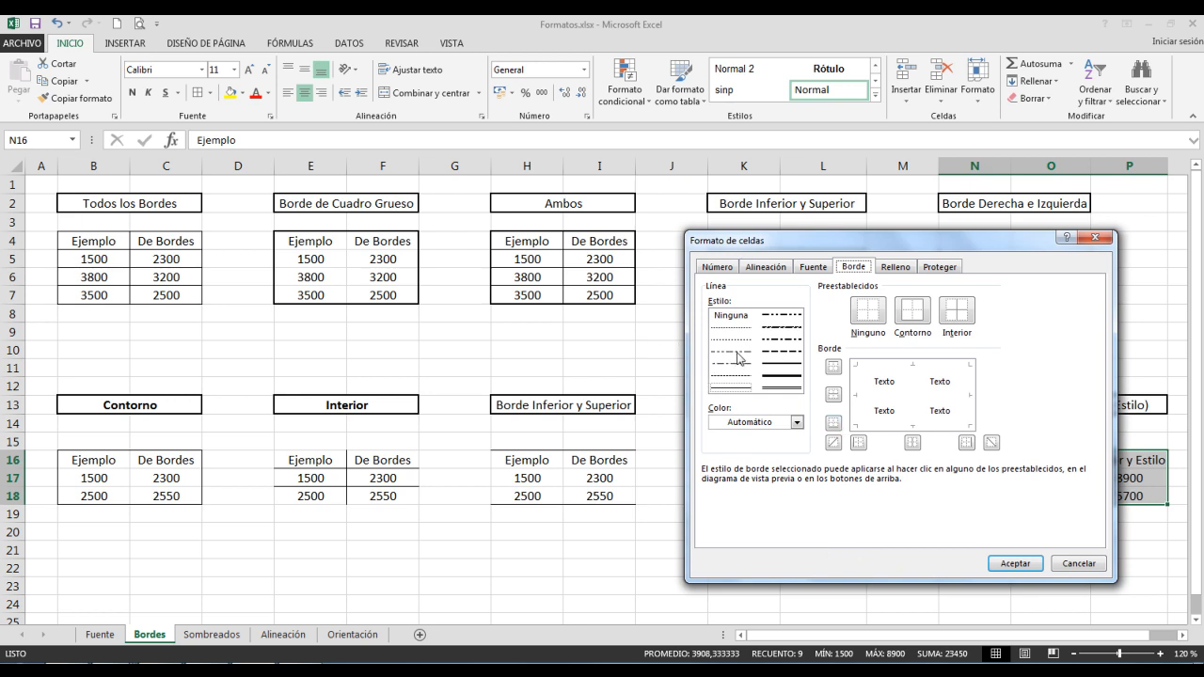
pyautogui.click(782, 383)
pyautogui.click(779, 365)
pyautogui.click(796, 422)
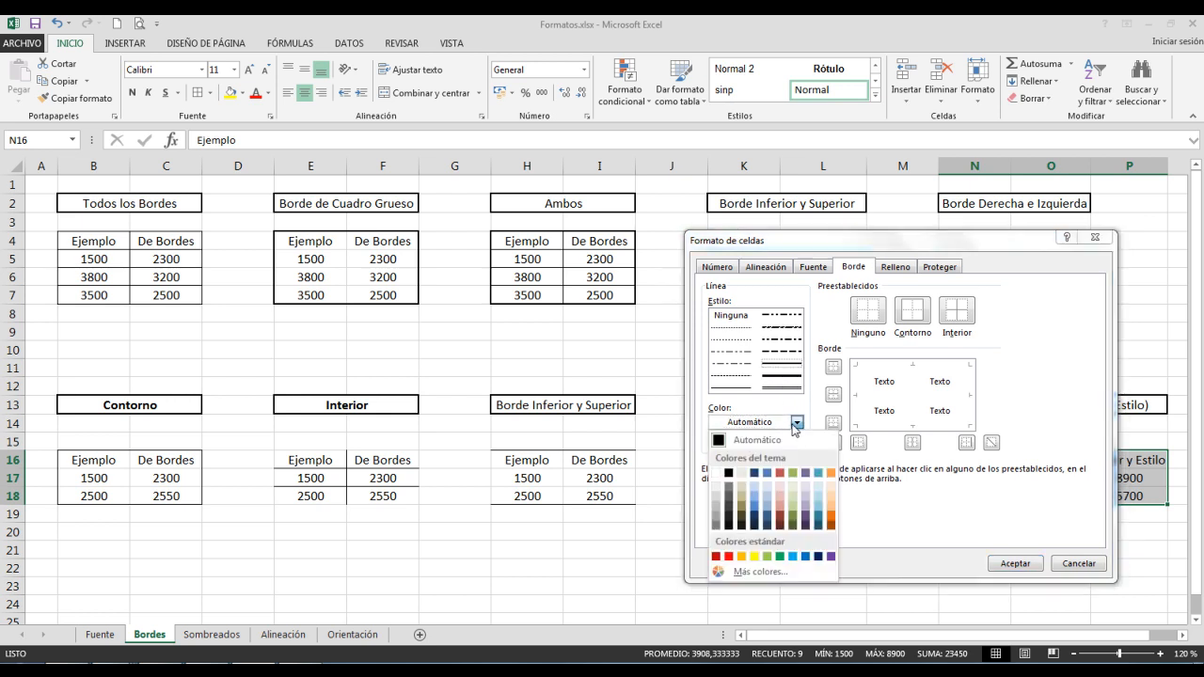
pyautogui.click(728, 556)
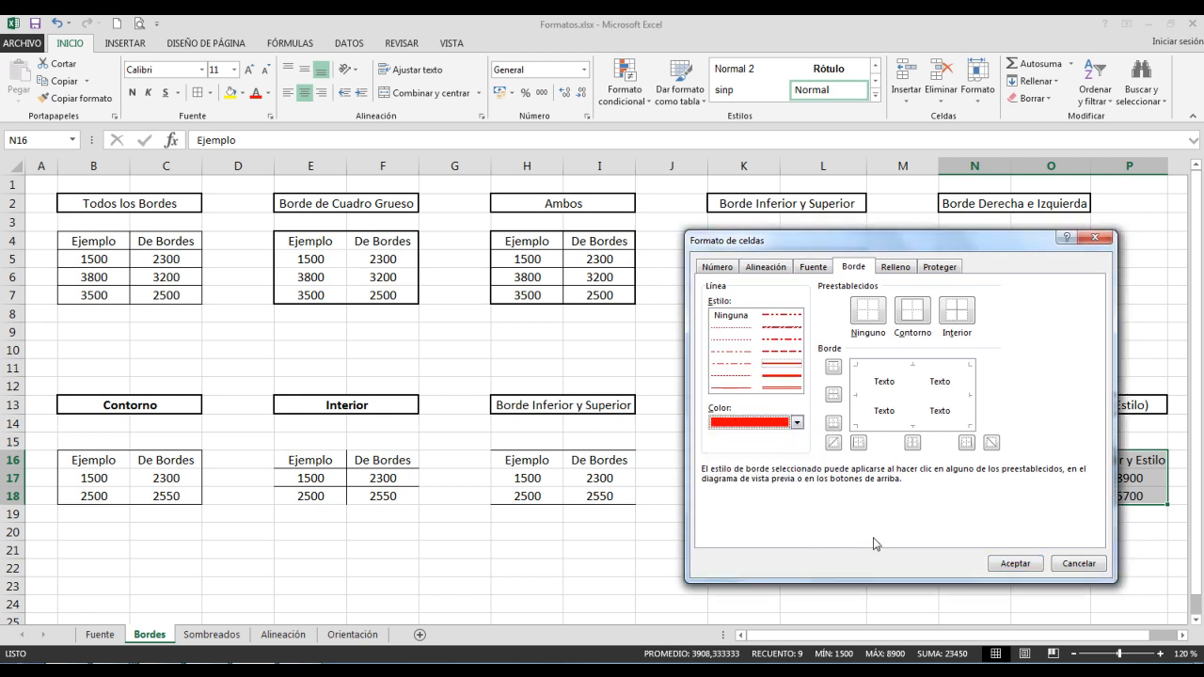
pyautogui.click(913, 318)
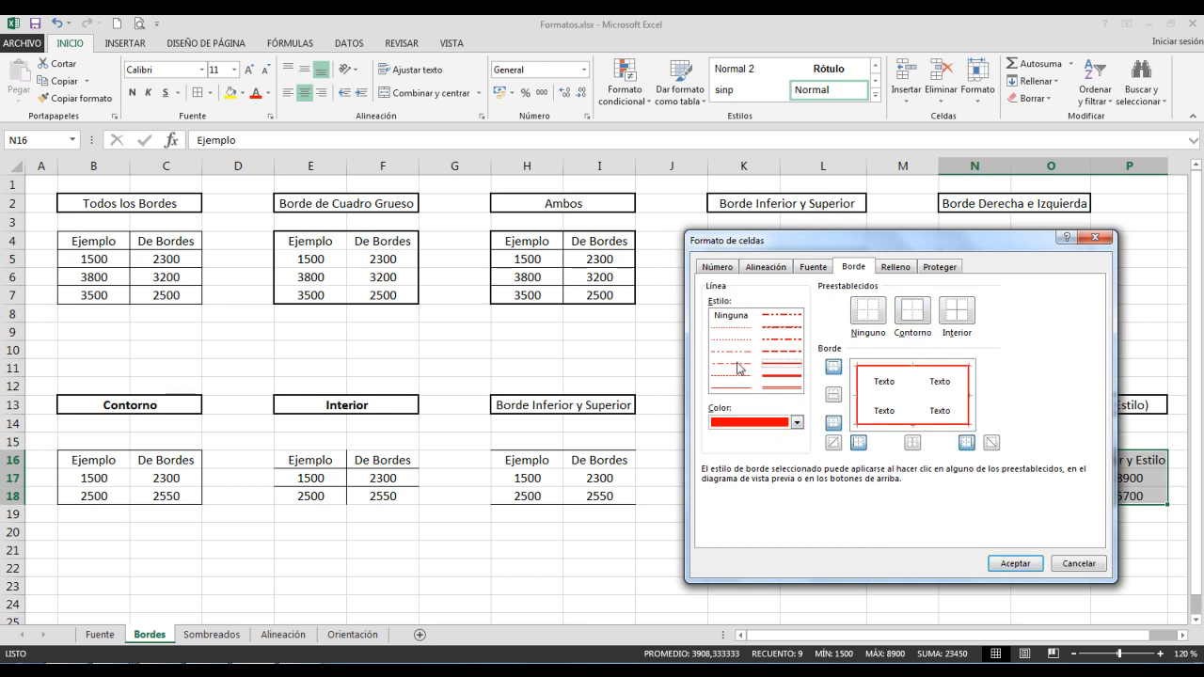
# Add thin dash-dot light green Interior borders to the same table and apply the border settings
pyautogui.click(796, 423)
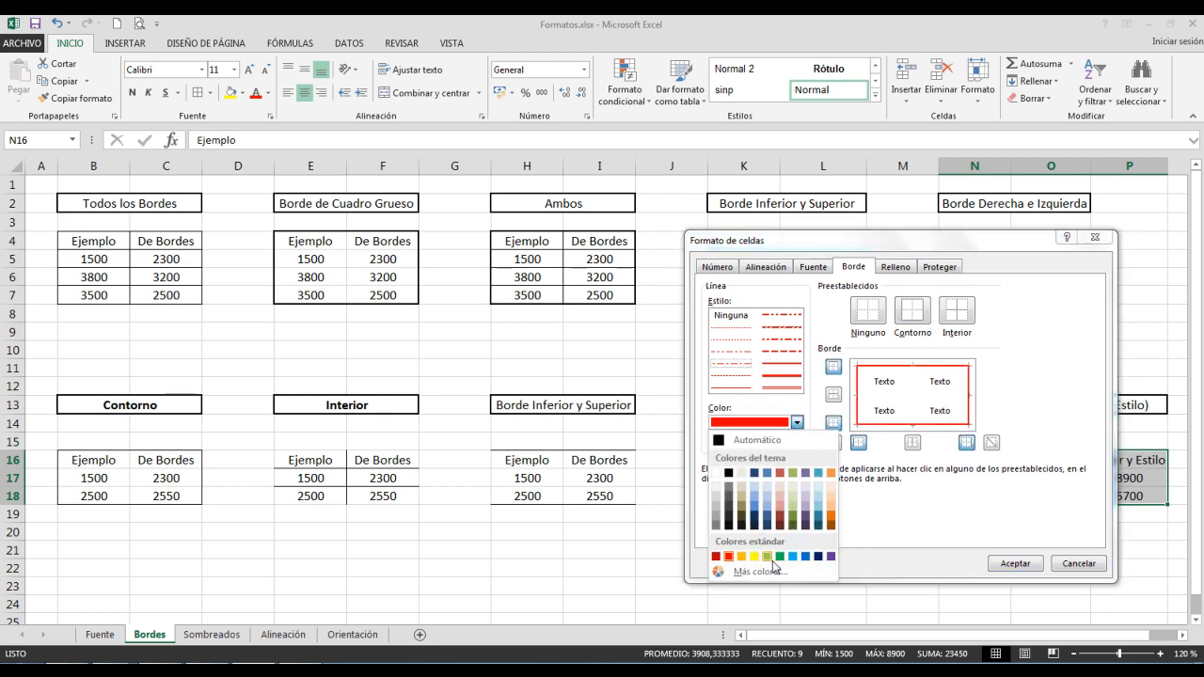
pyautogui.click(771, 558)
pyautogui.click(957, 317)
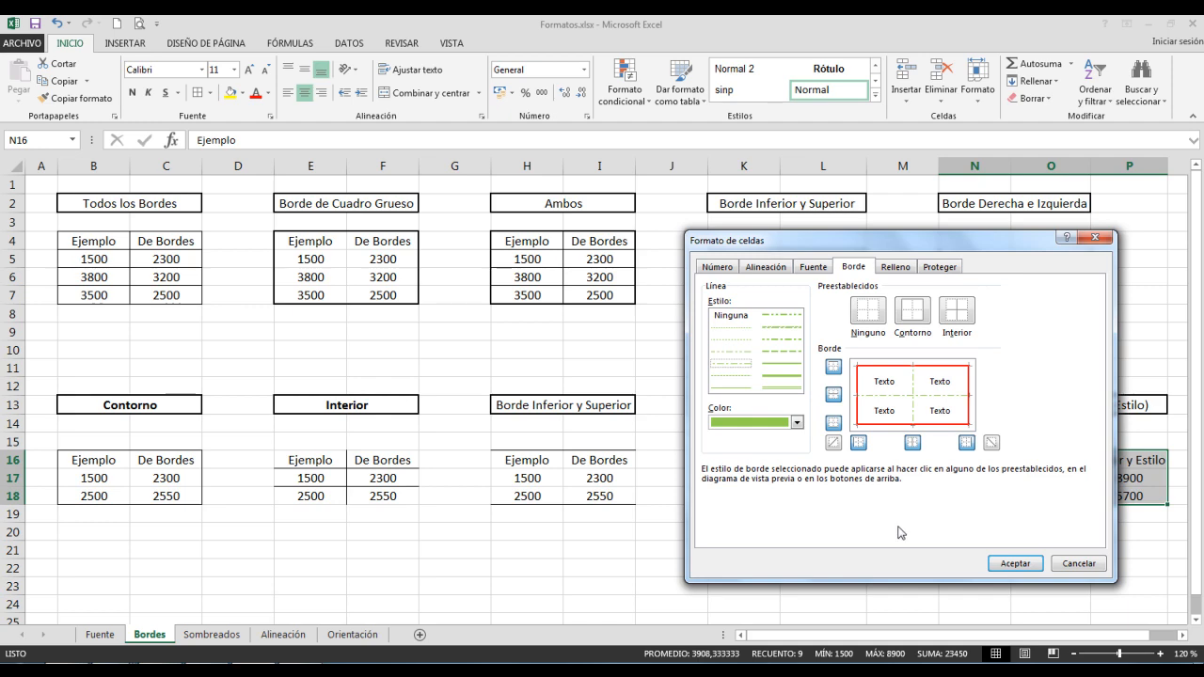
pyautogui.click(1016, 563)
pyautogui.click(882, 562)
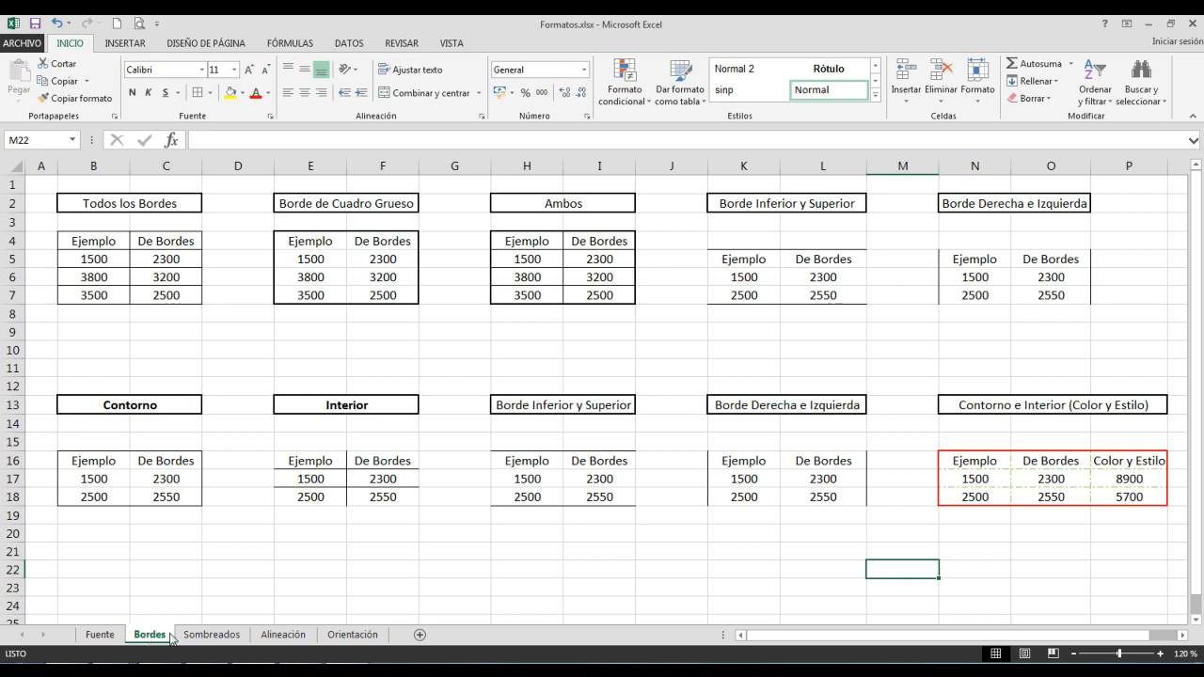
# On the Sombreados sheet, fill the header cells B2:C2 with standard light blue
pyautogui.click(211, 635)
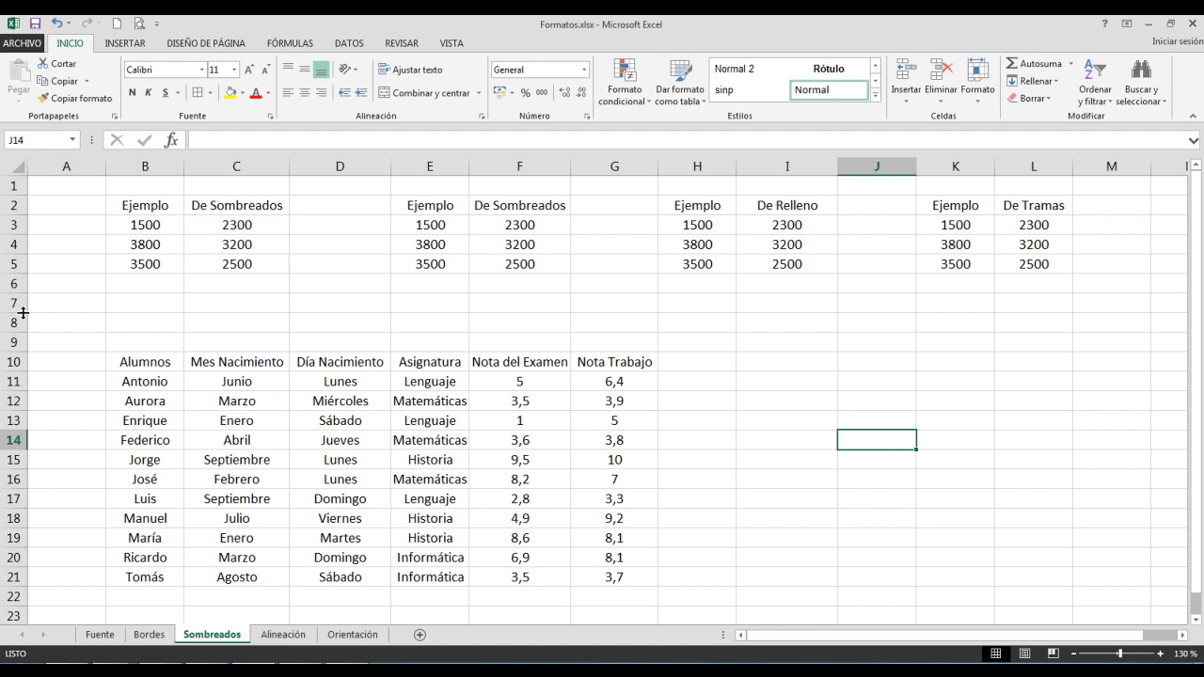
pyautogui.moveTo(147, 205); pyautogui.dragTo(242, 206)
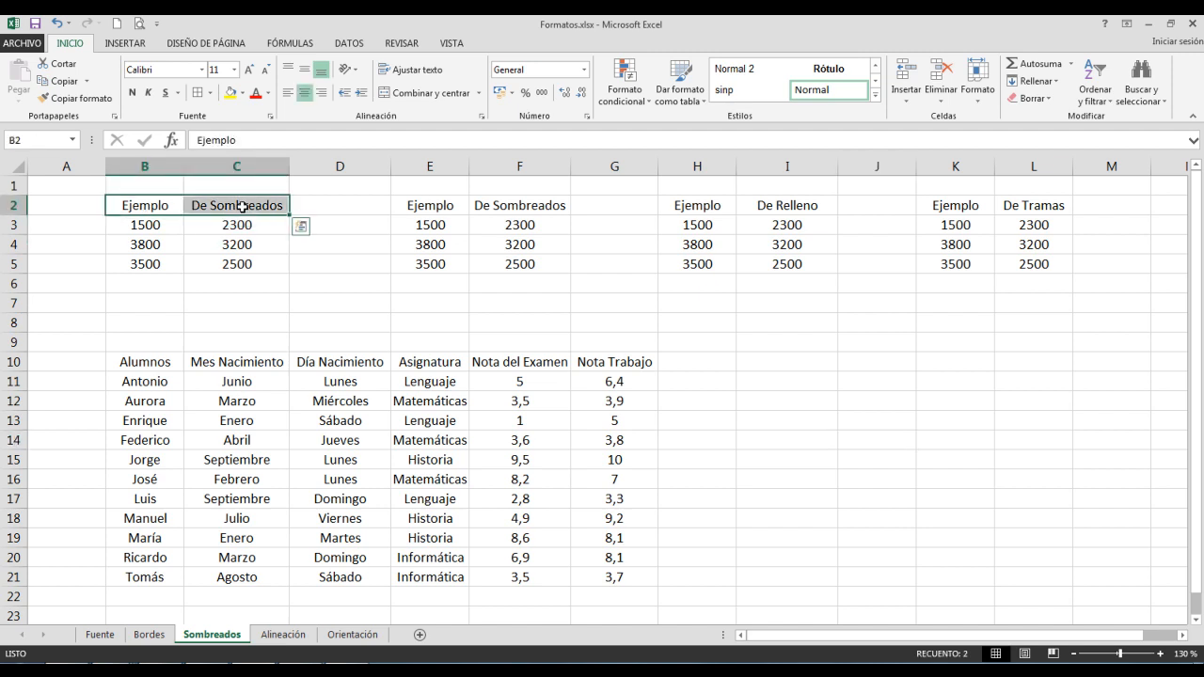
pyautogui.click(243, 93)
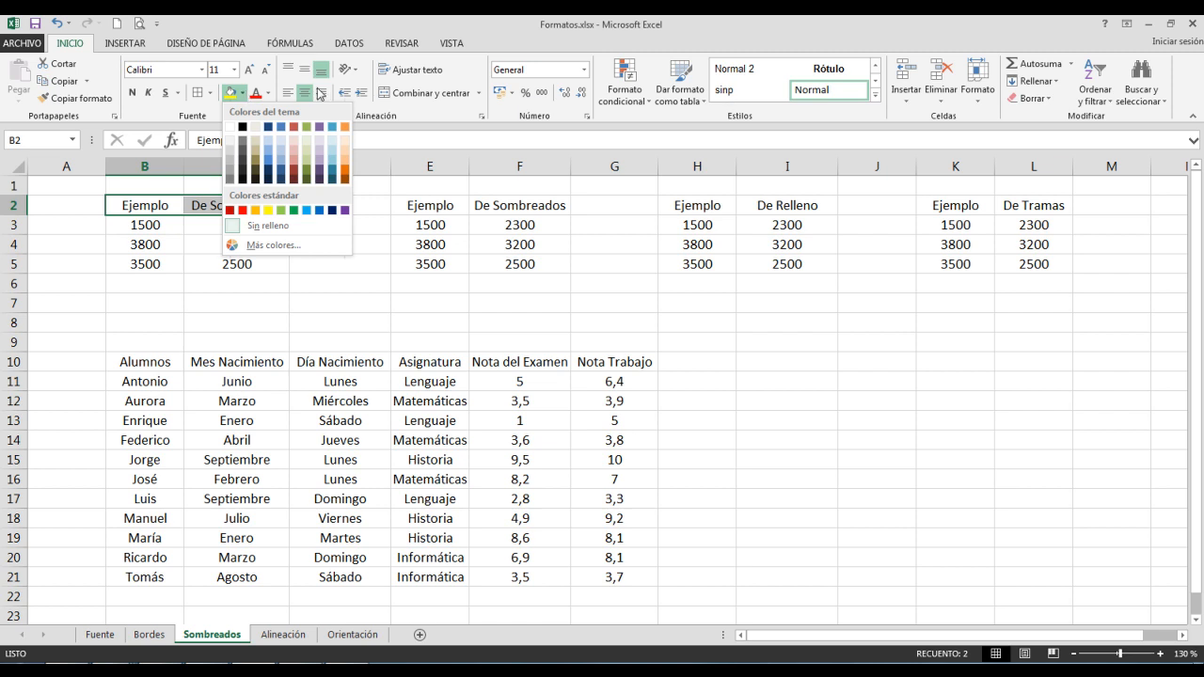
pyautogui.click(307, 210)
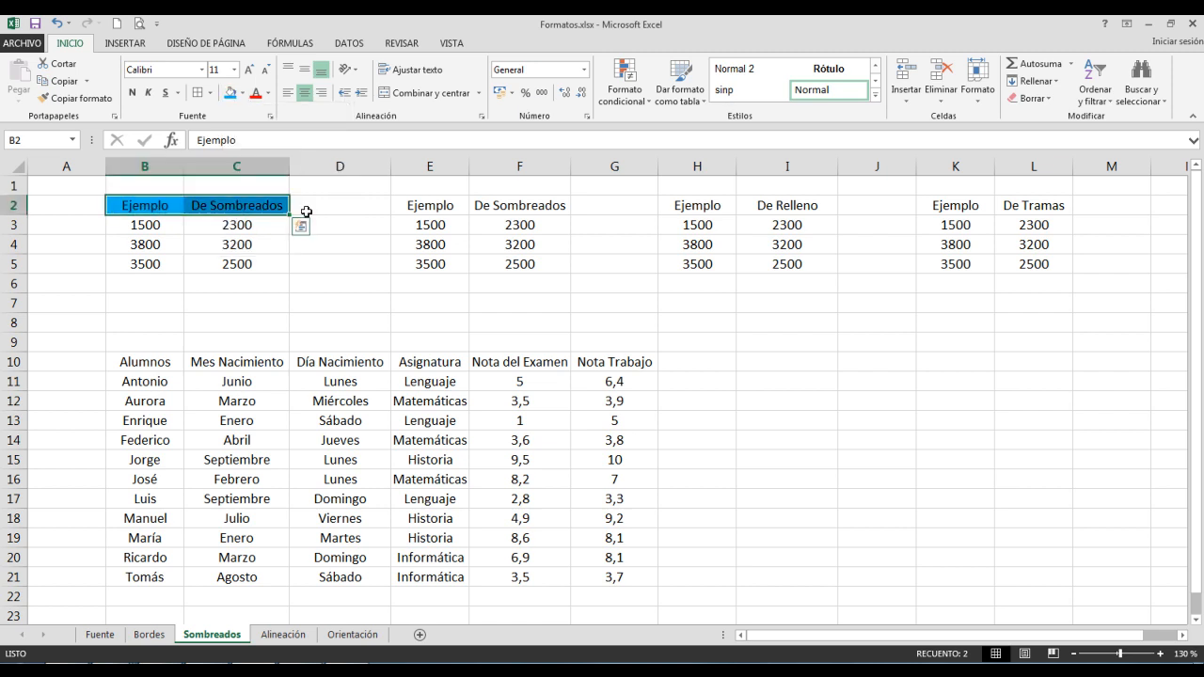
pyautogui.click(355, 299)
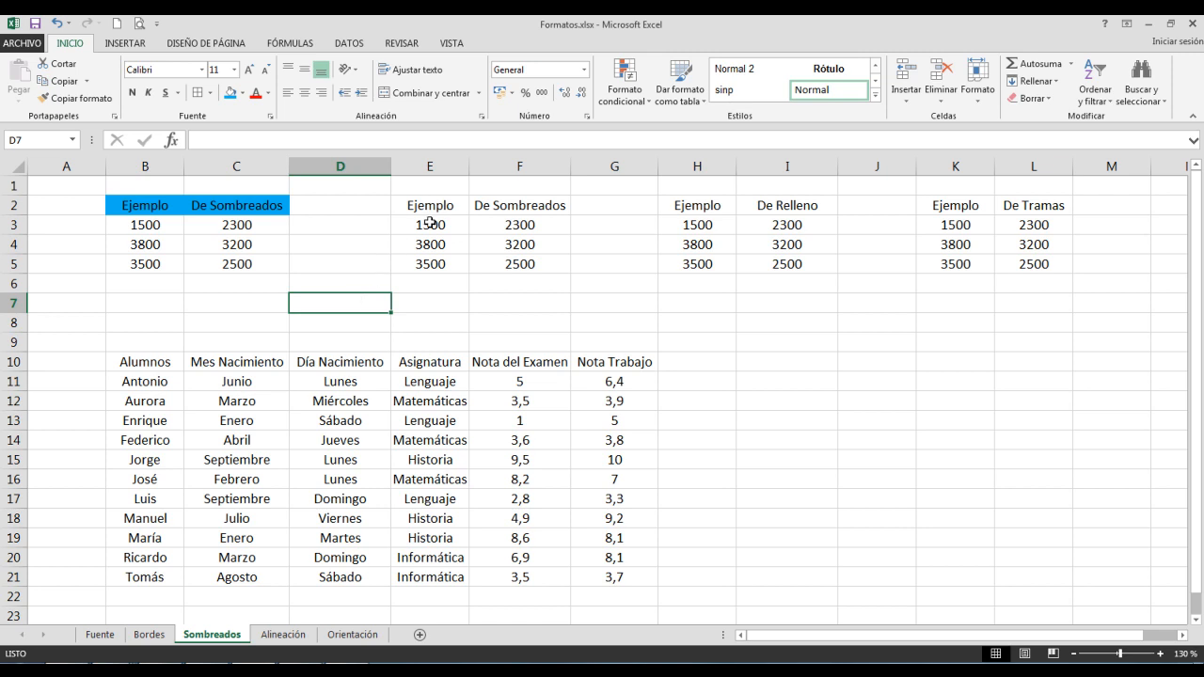
# Fill the header cells E2:F2 with a dark blue theme colour using the Relleno settings of Formato de celdas
pyautogui.moveTo(430, 206); pyautogui.dragTo(511, 206)
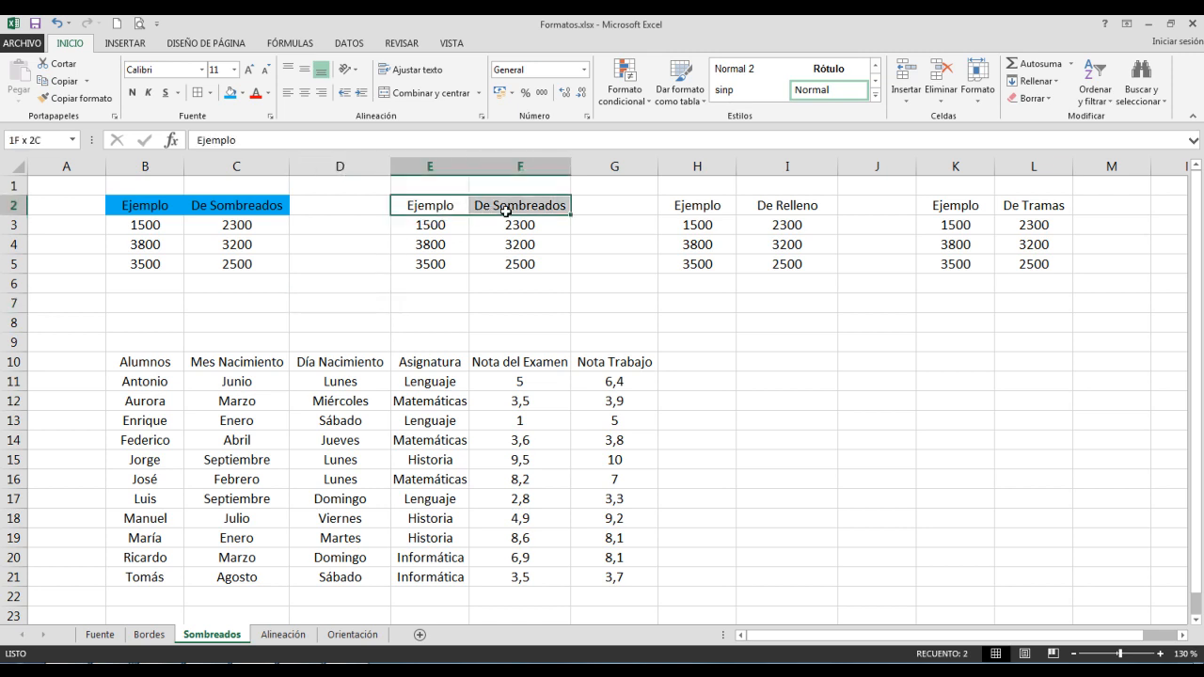
pyautogui.click(270, 117)
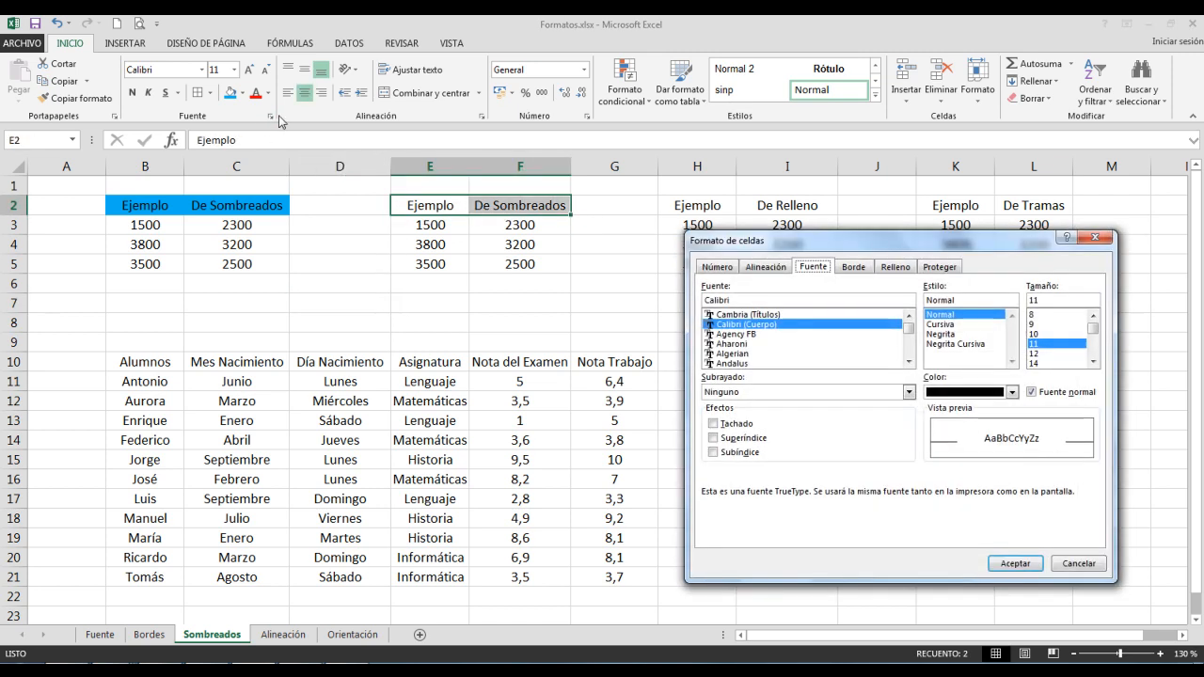
pyautogui.click(897, 268)
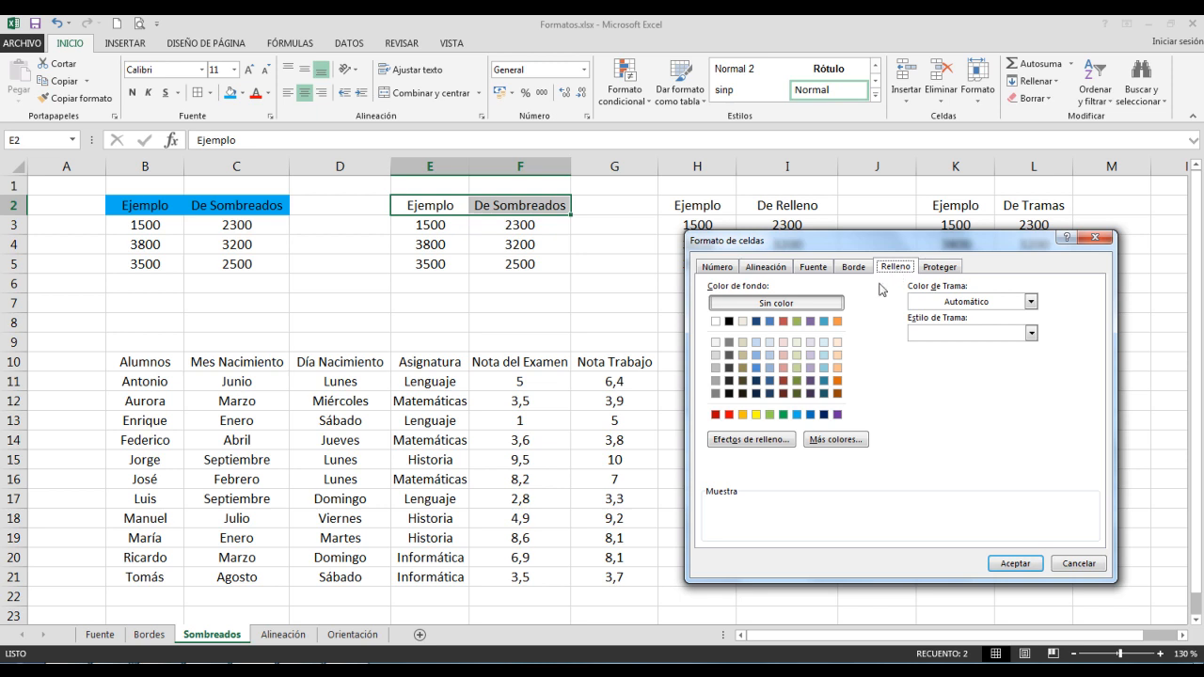
pyautogui.click(768, 381)
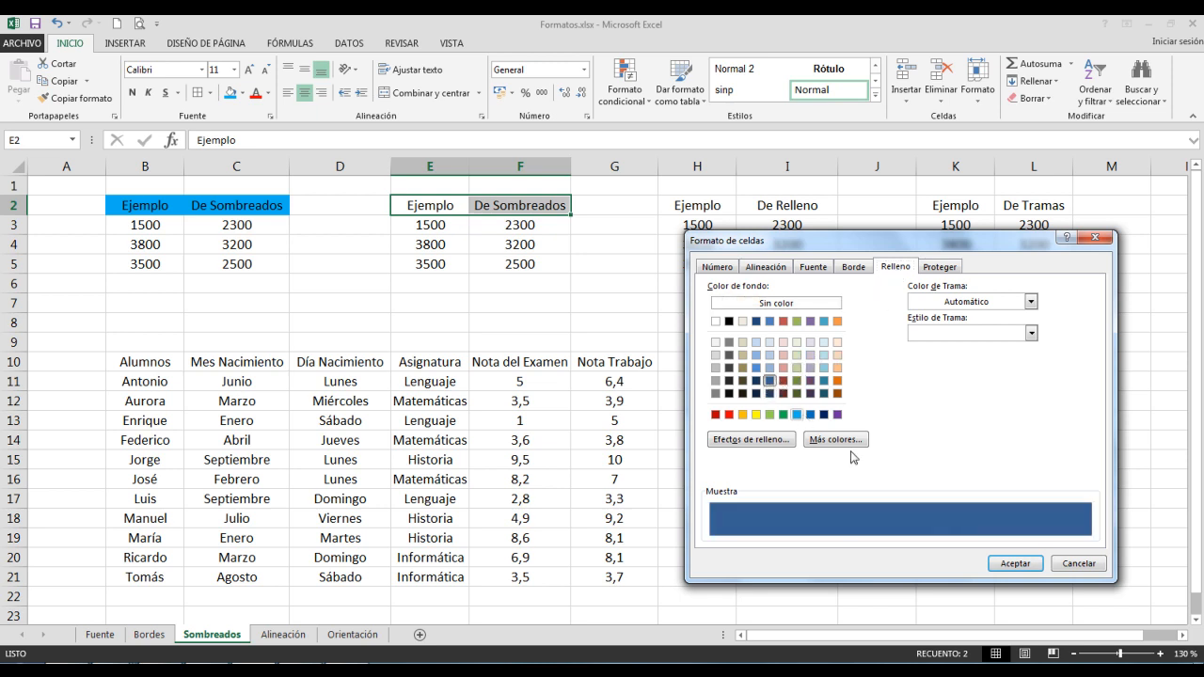
pyautogui.click(1015, 564)
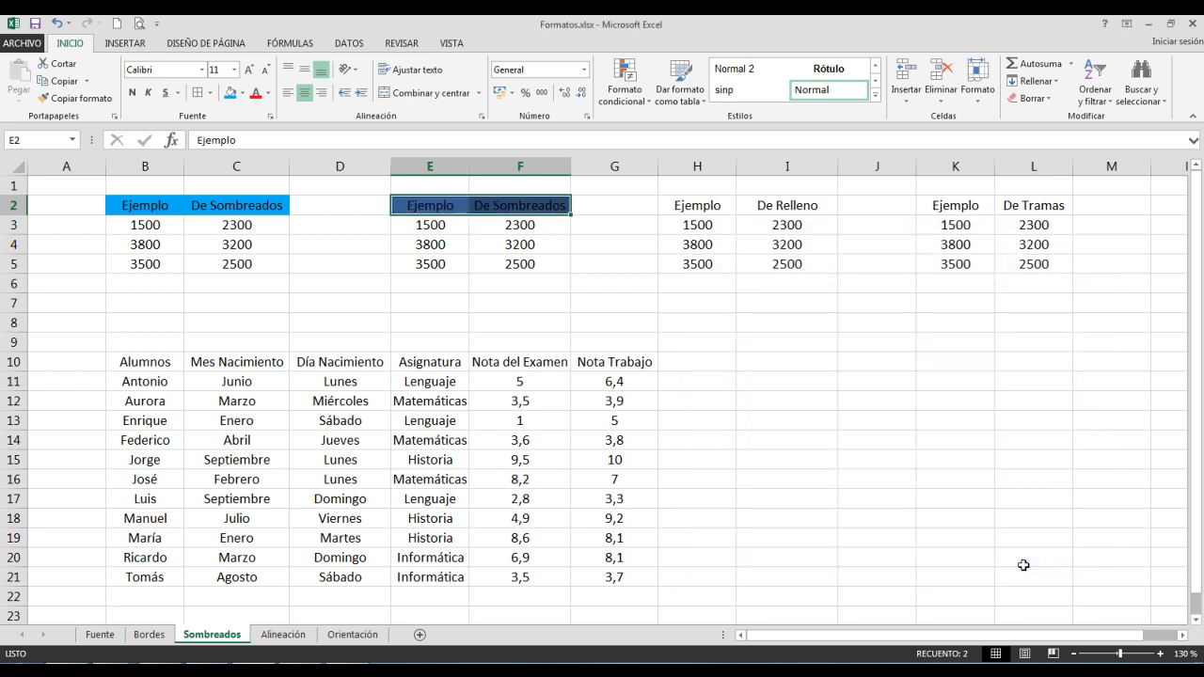
pyautogui.click(911, 503)
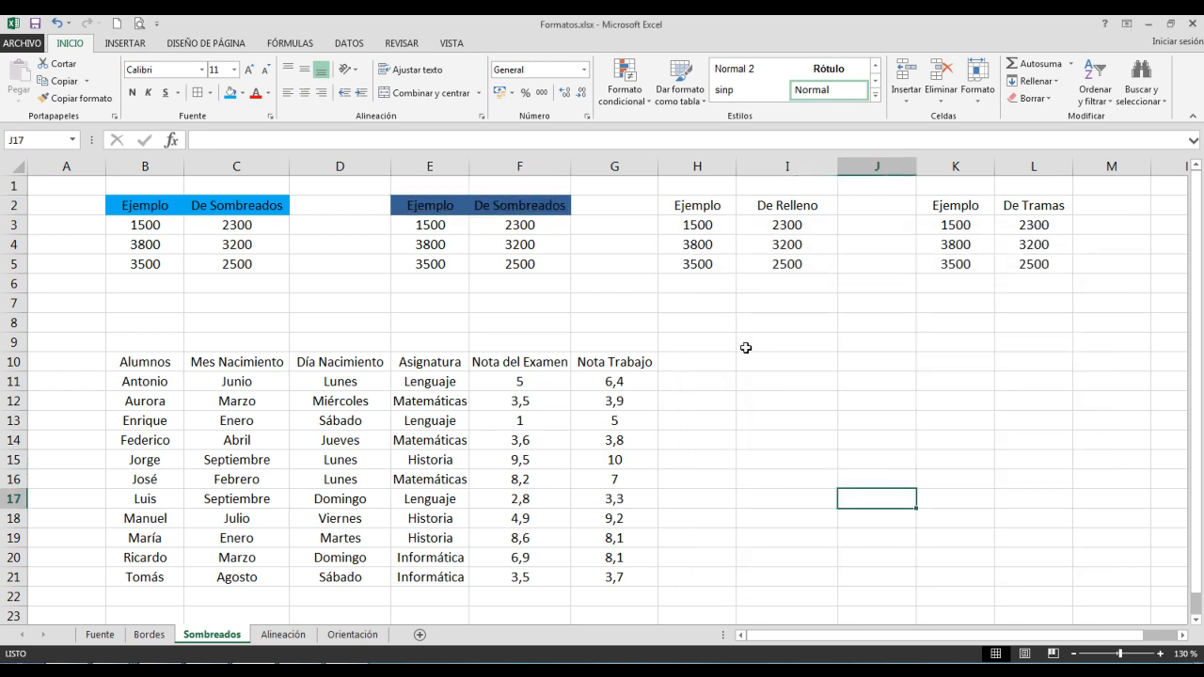
# Start a two-colour gradient fill for the header cells H2:I2 in Efectos de relleno, with light green as Color 1
pyautogui.moveTo(696, 205); pyautogui.dragTo(762, 204)
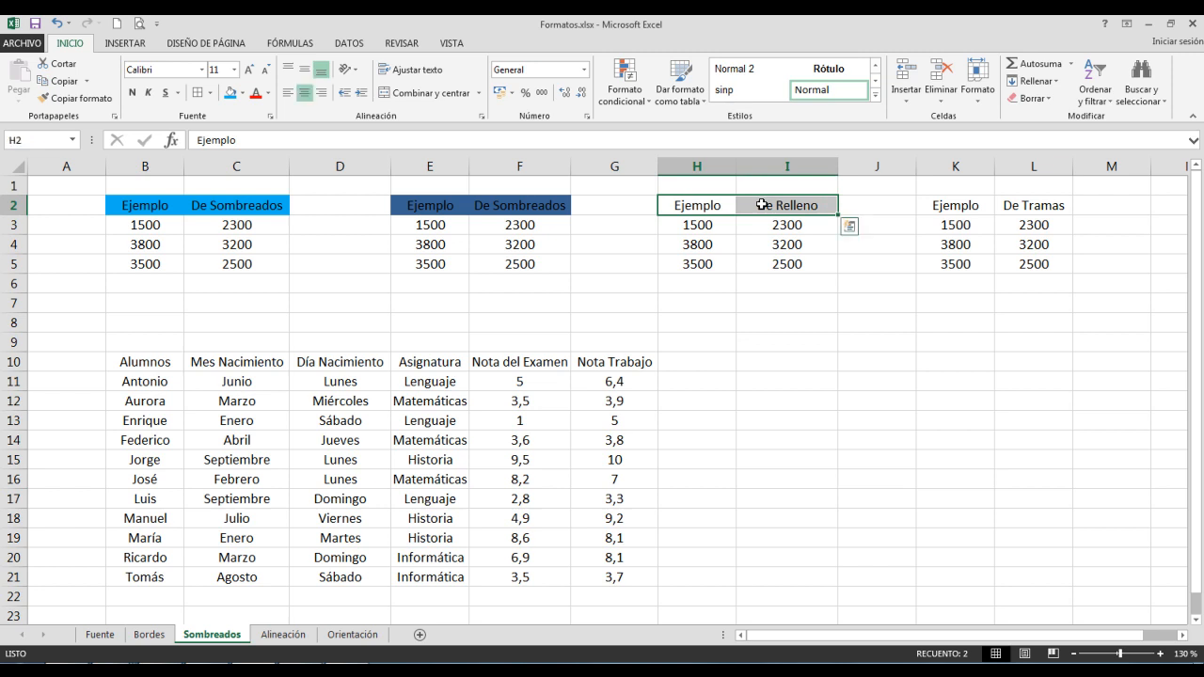
pyautogui.click(271, 118)
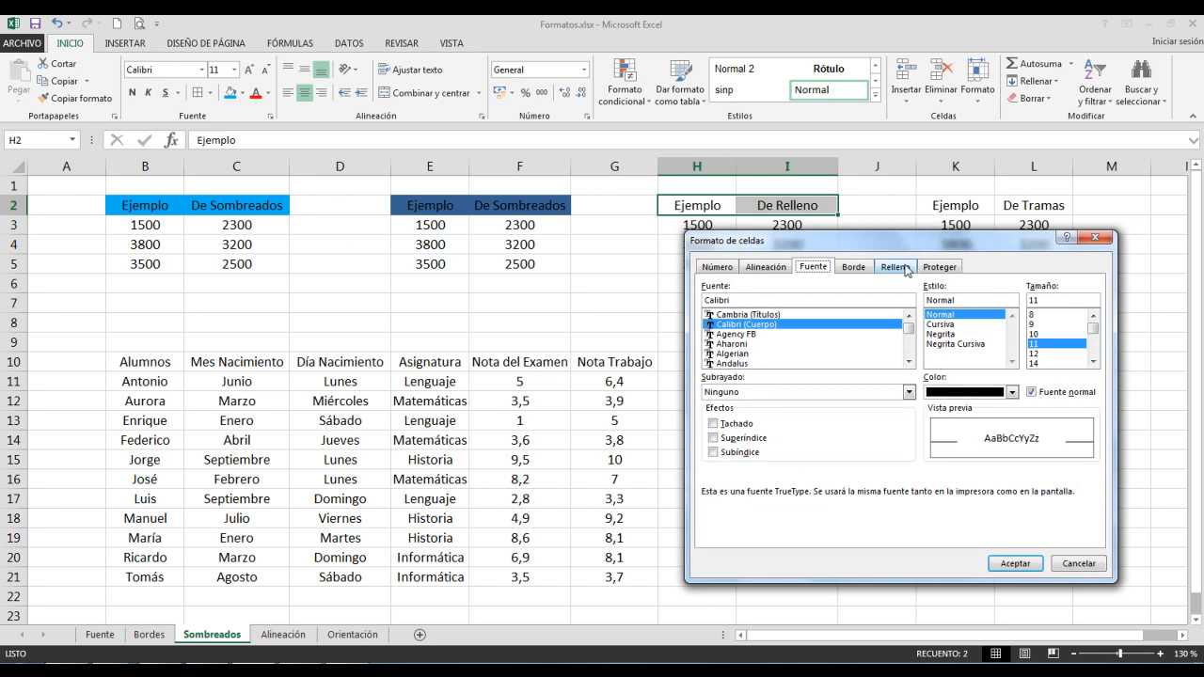
pyautogui.click(896, 267)
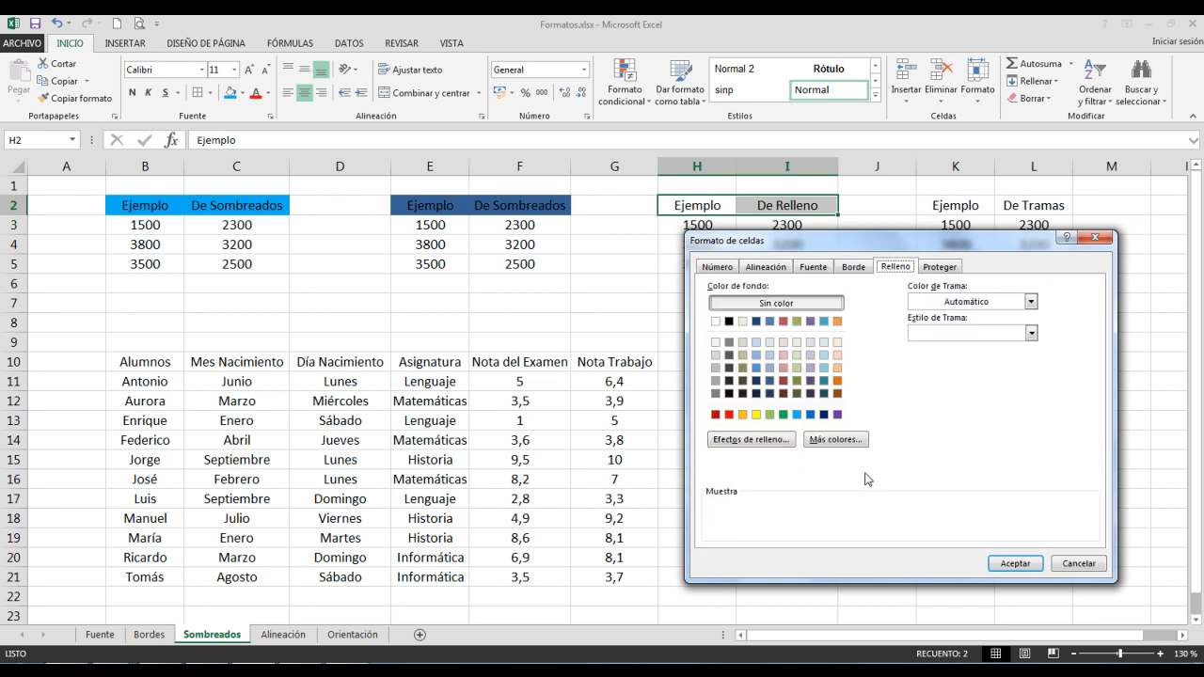
pyautogui.click(753, 439)
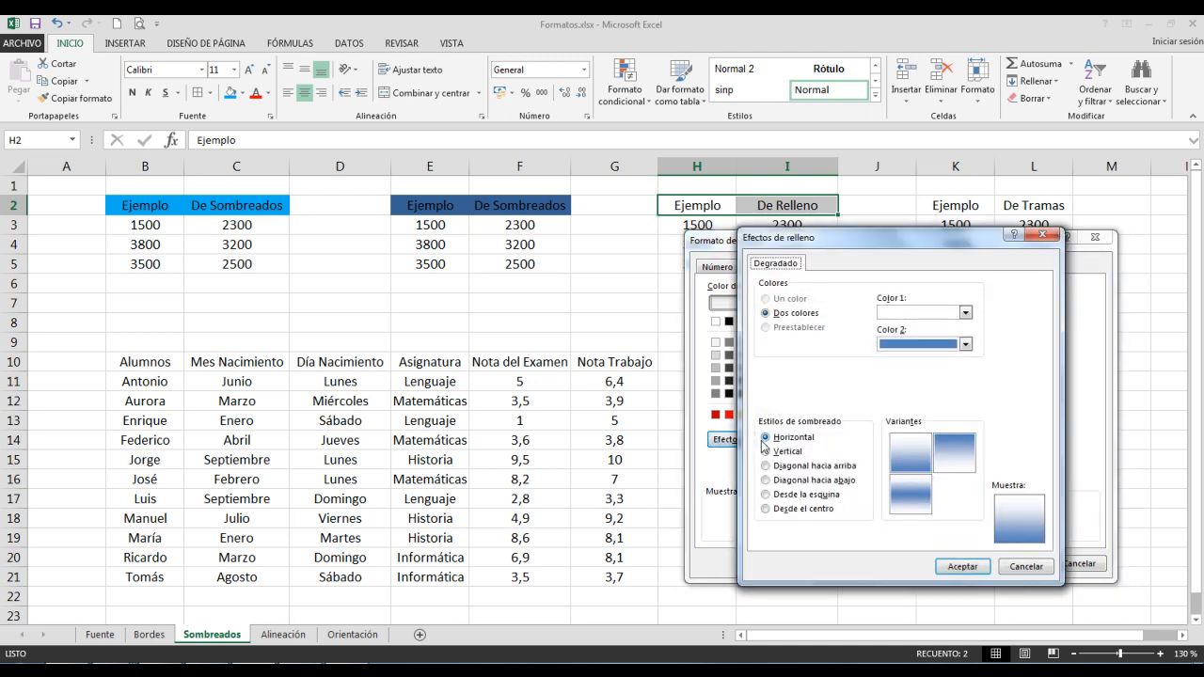
pyautogui.click(918, 318)
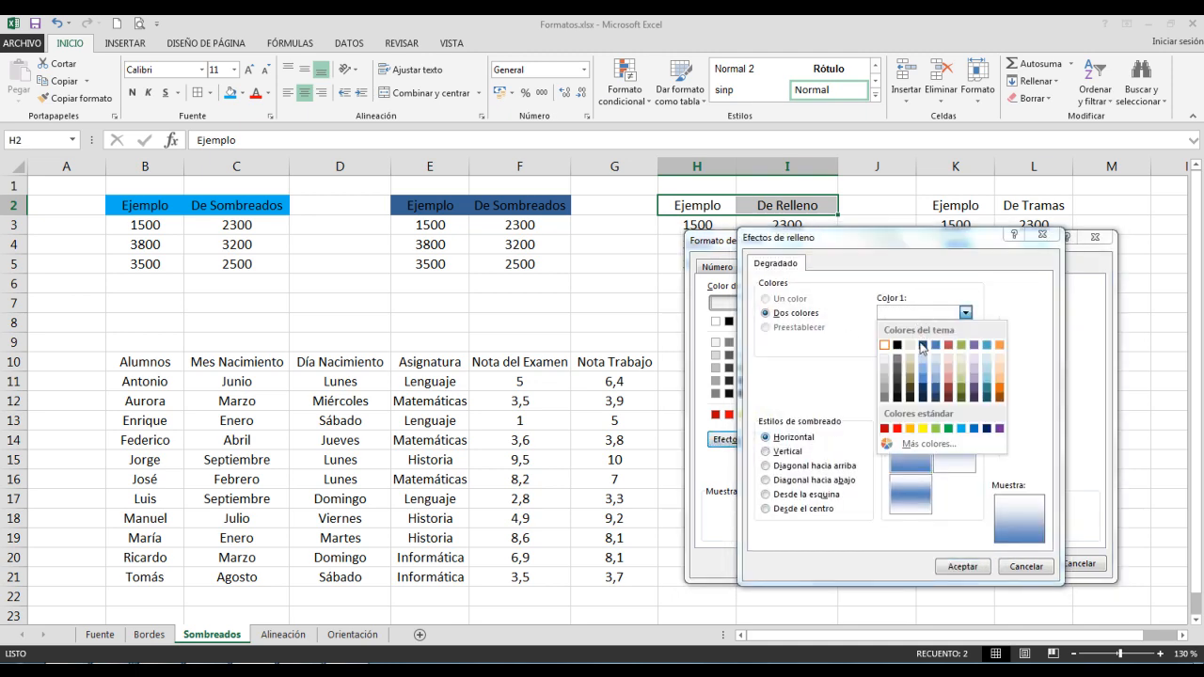
pyautogui.click(934, 429)
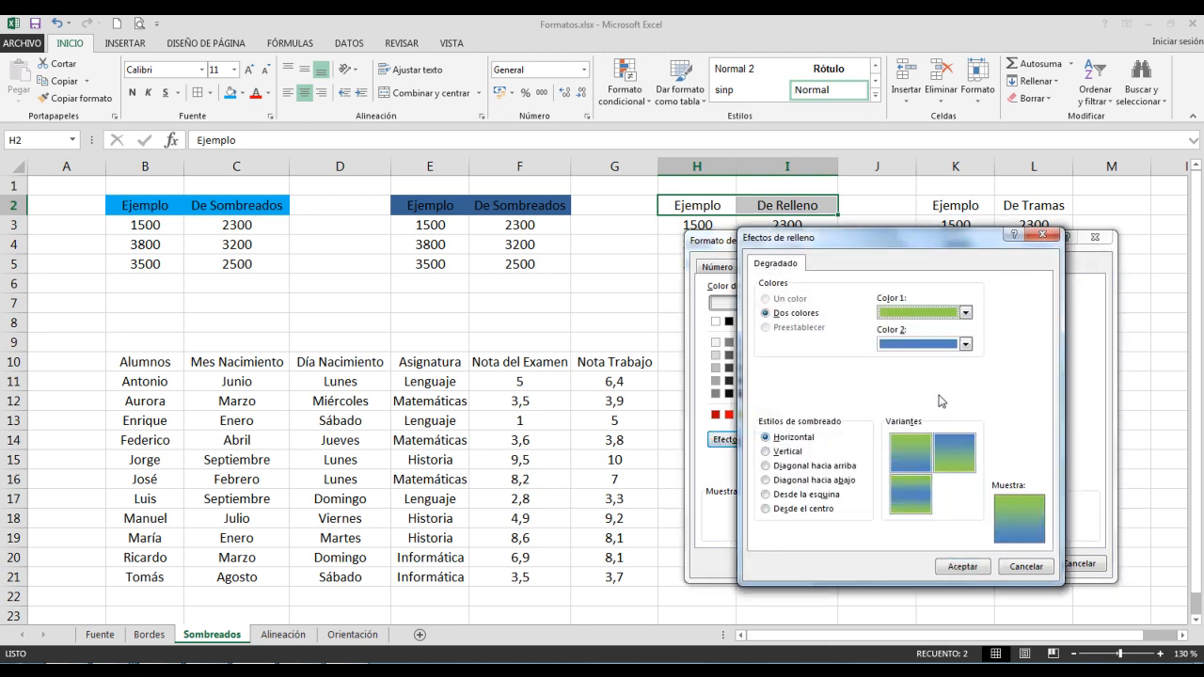
# Set the gradient's shading style to Desde el centro and apply the fill to H2:I2
pyautogui.click(767, 466)
pyautogui.click(766, 509)
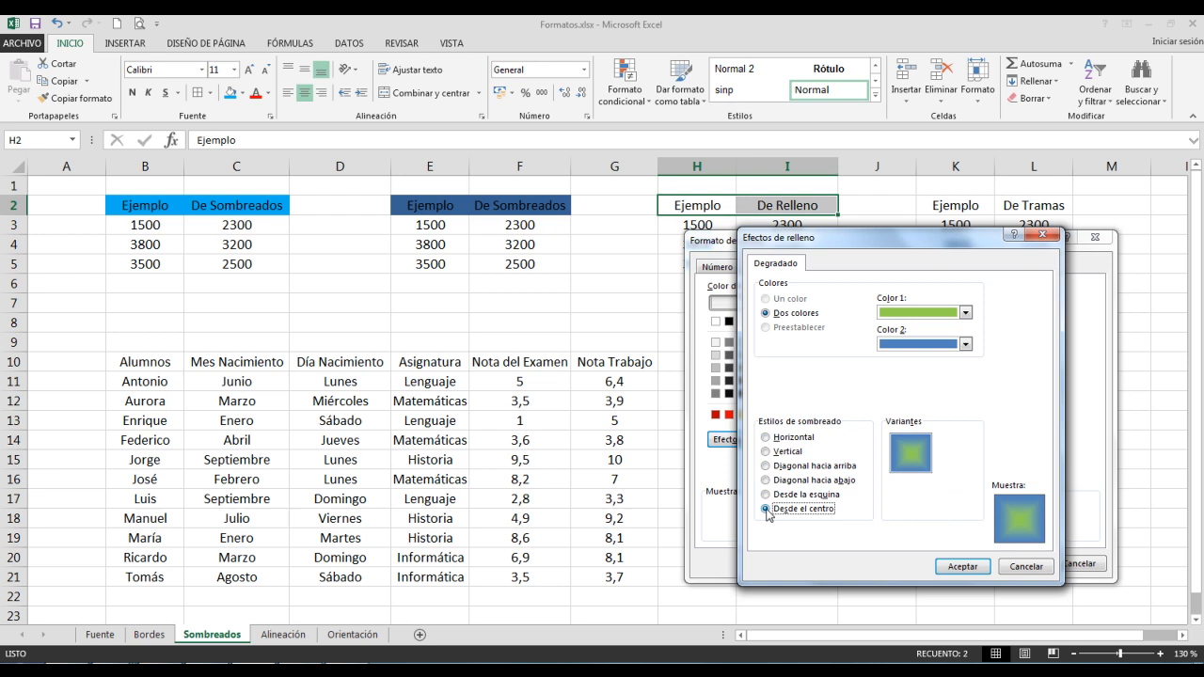
pyautogui.click(964, 566)
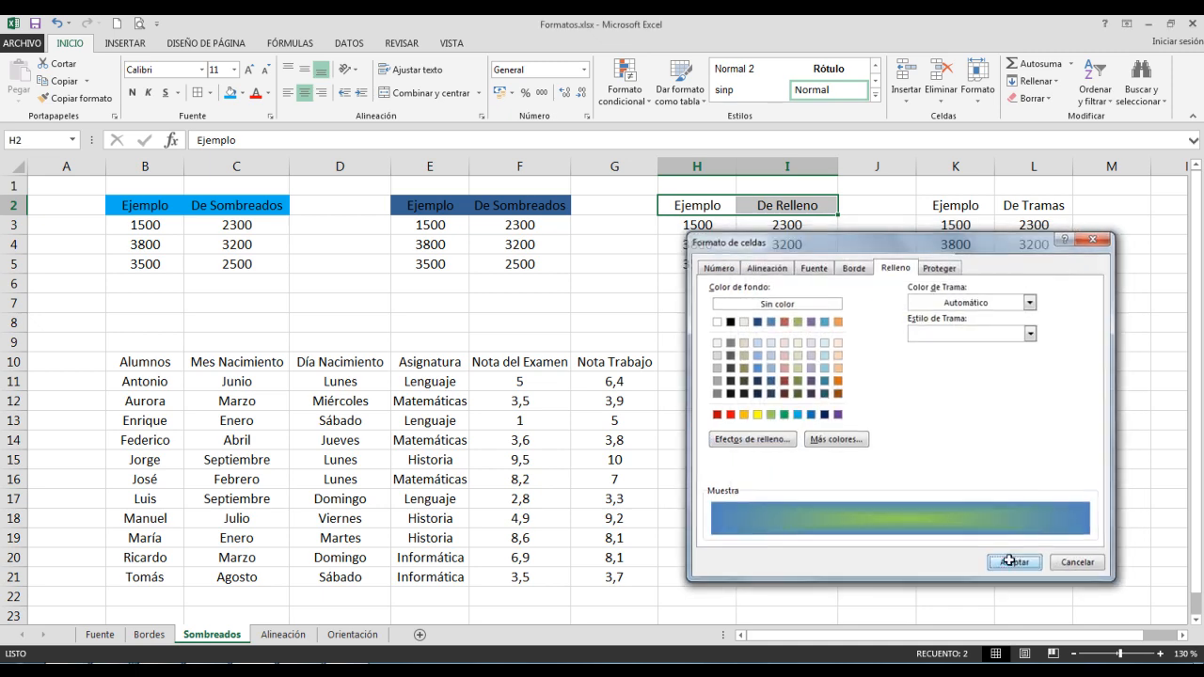
pyautogui.click(1009, 562)
pyautogui.click(795, 421)
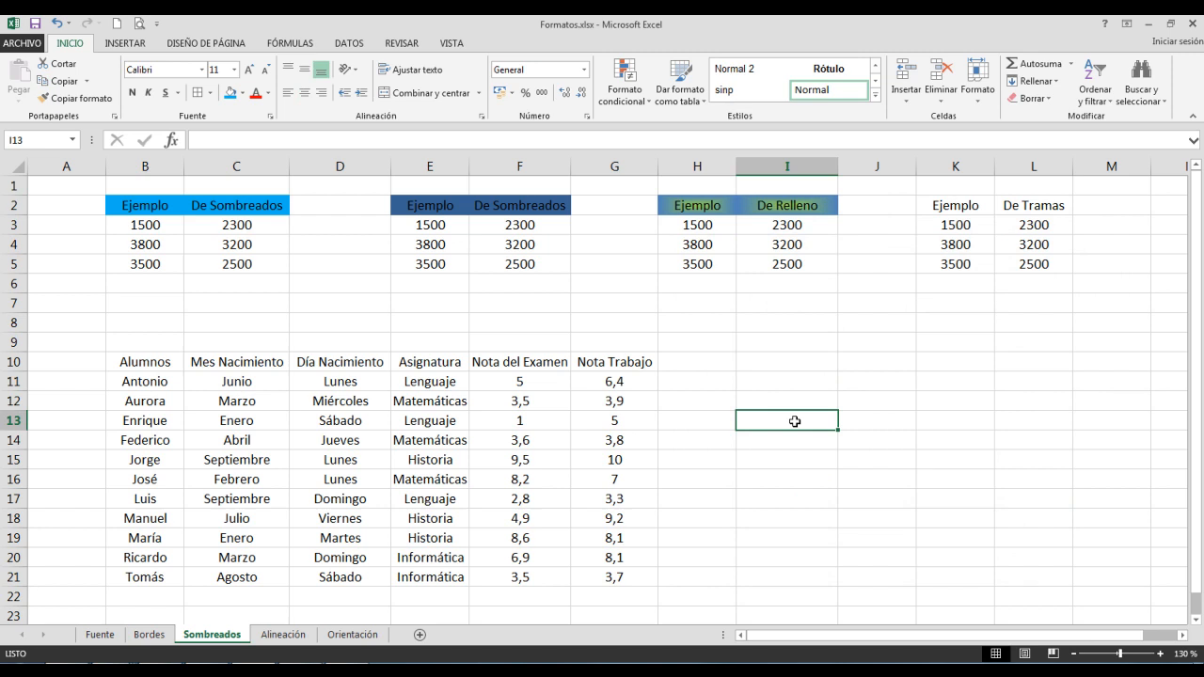
# Remove the fill colour from the Ejemplo header in cell B2
pyautogui.click(143, 210)
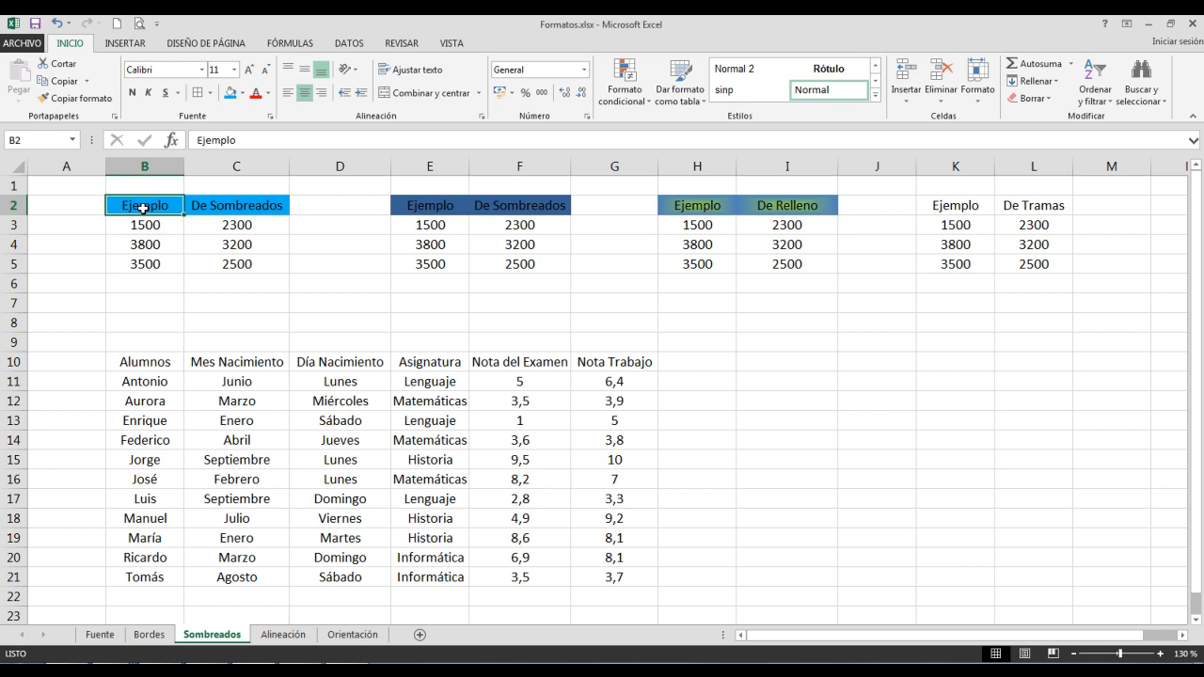
pyautogui.click(242, 93)
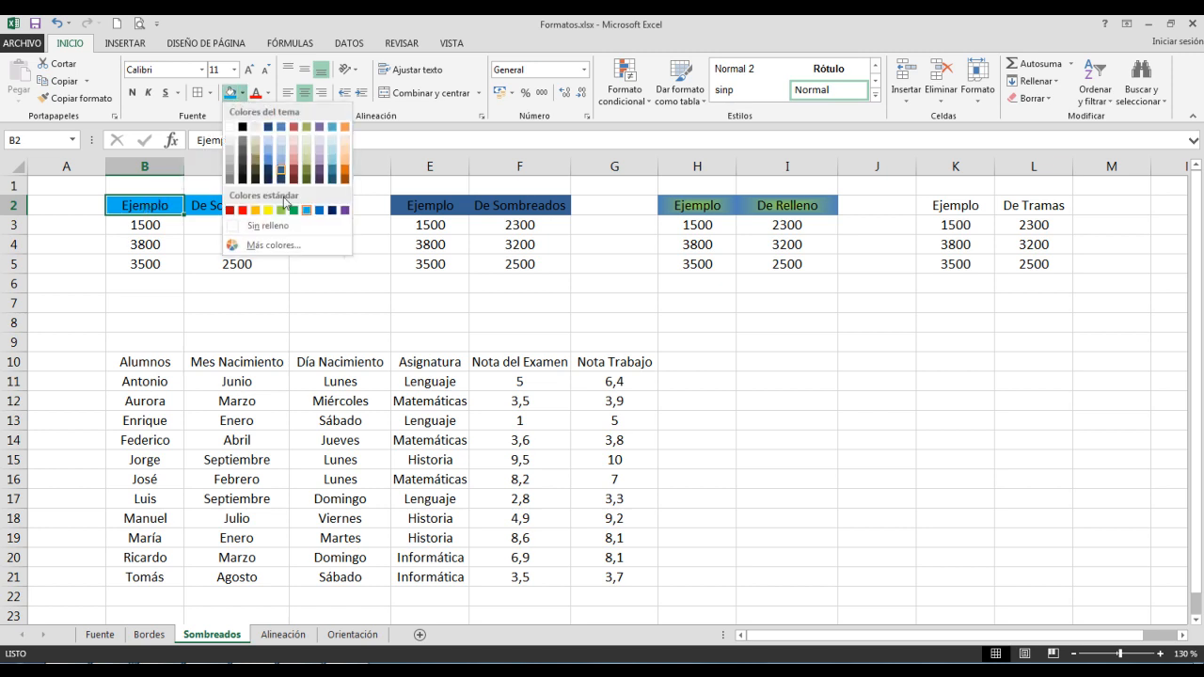
pyautogui.click(284, 229)
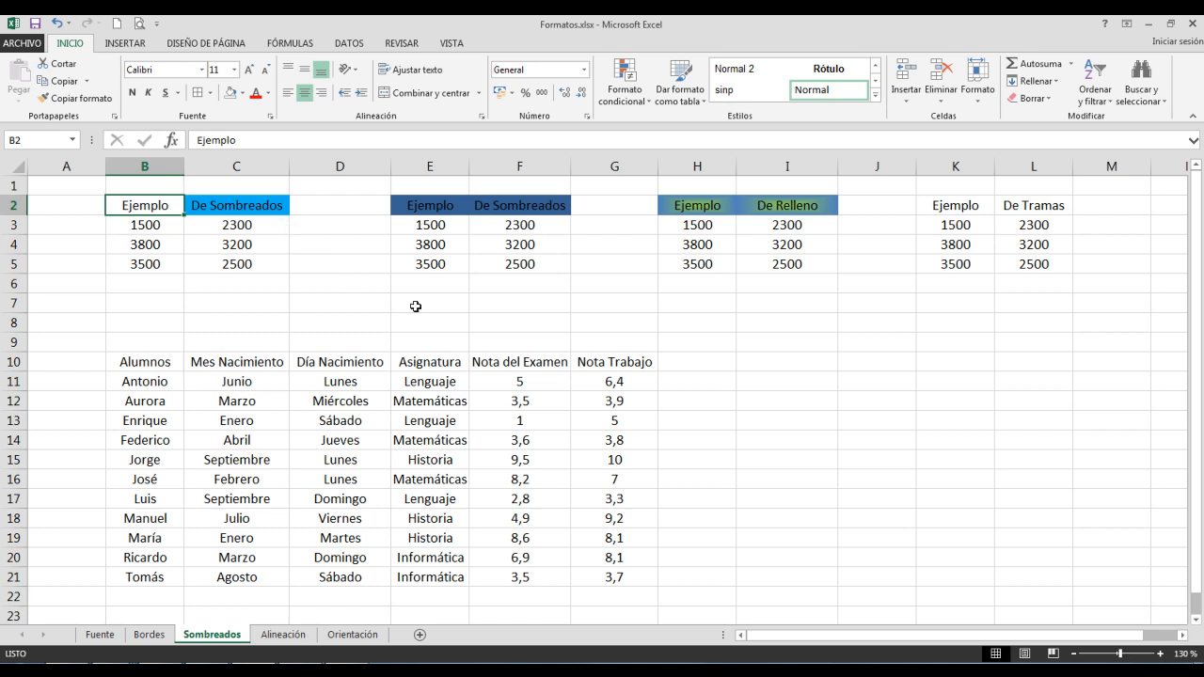
pyautogui.click(715, 362)
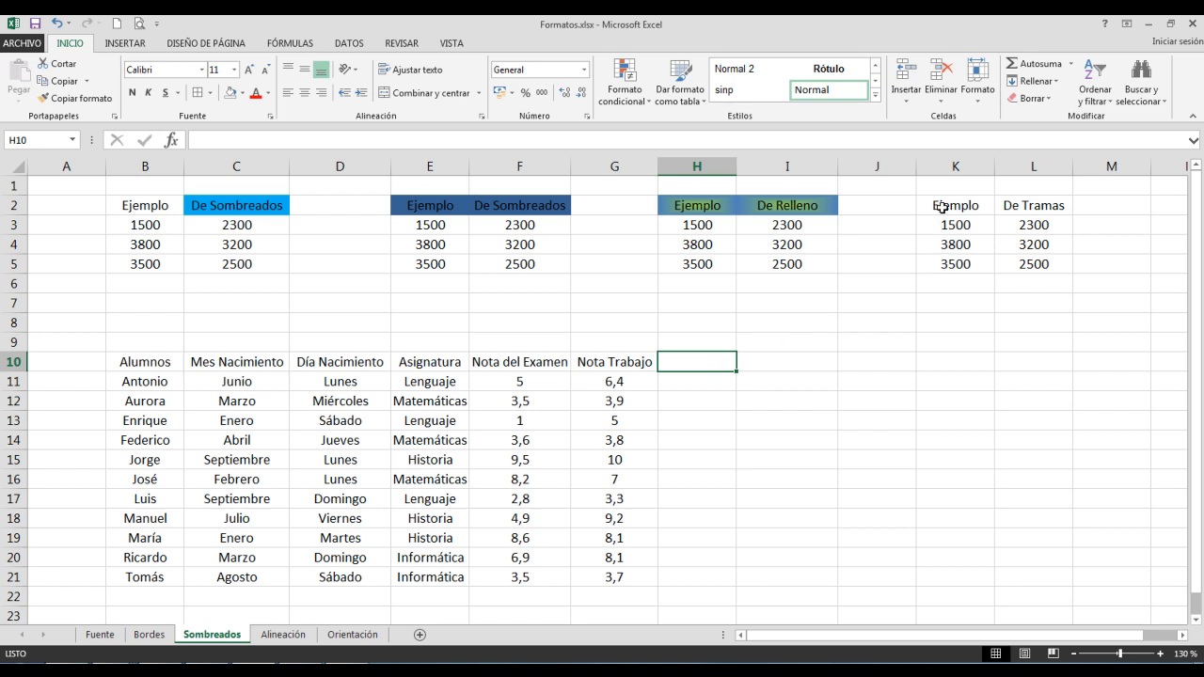
# Apply a thin diagonal-stripe pattern fill in standard light green, with no background colour, to the header cells K2:L2
pyautogui.moveTo(941, 205); pyautogui.dragTo(1034, 207)
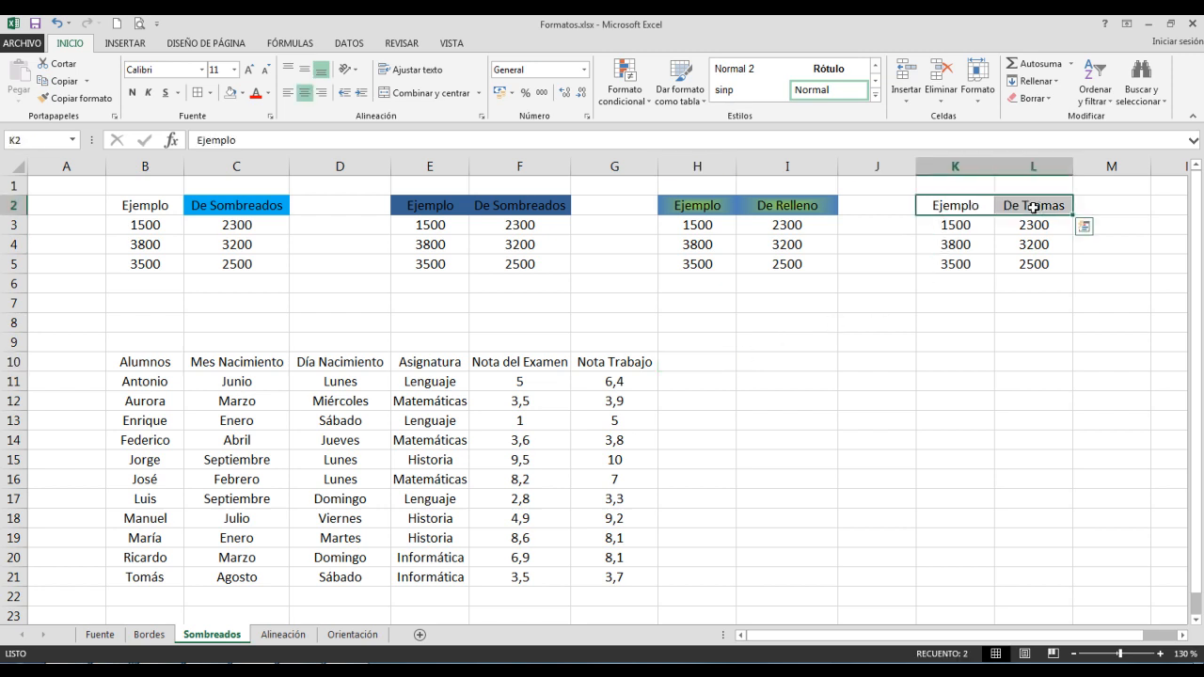
pyautogui.click(270, 117)
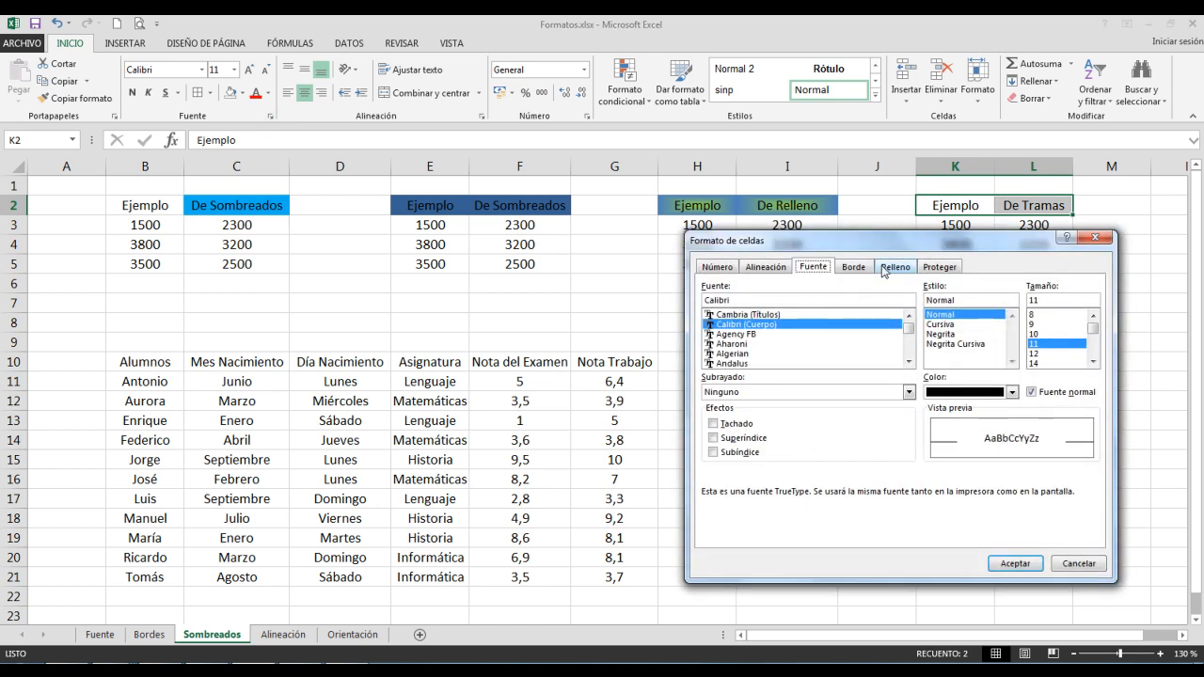
pyautogui.click(889, 269)
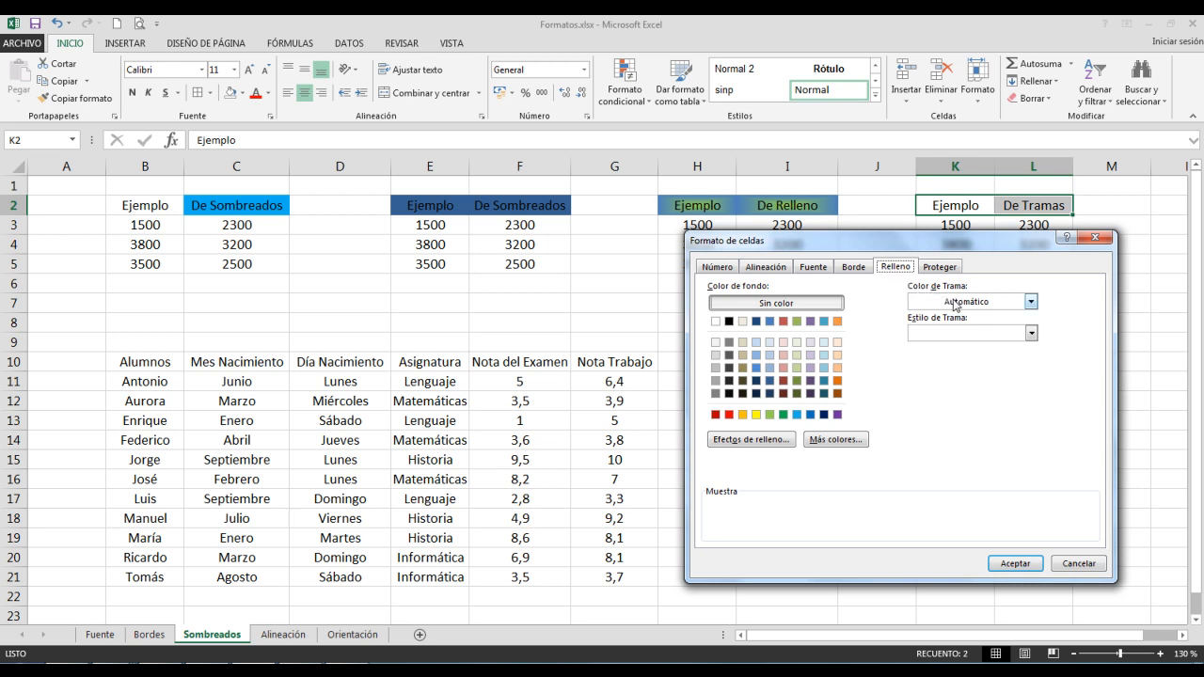
pyautogui.click(958, 334)
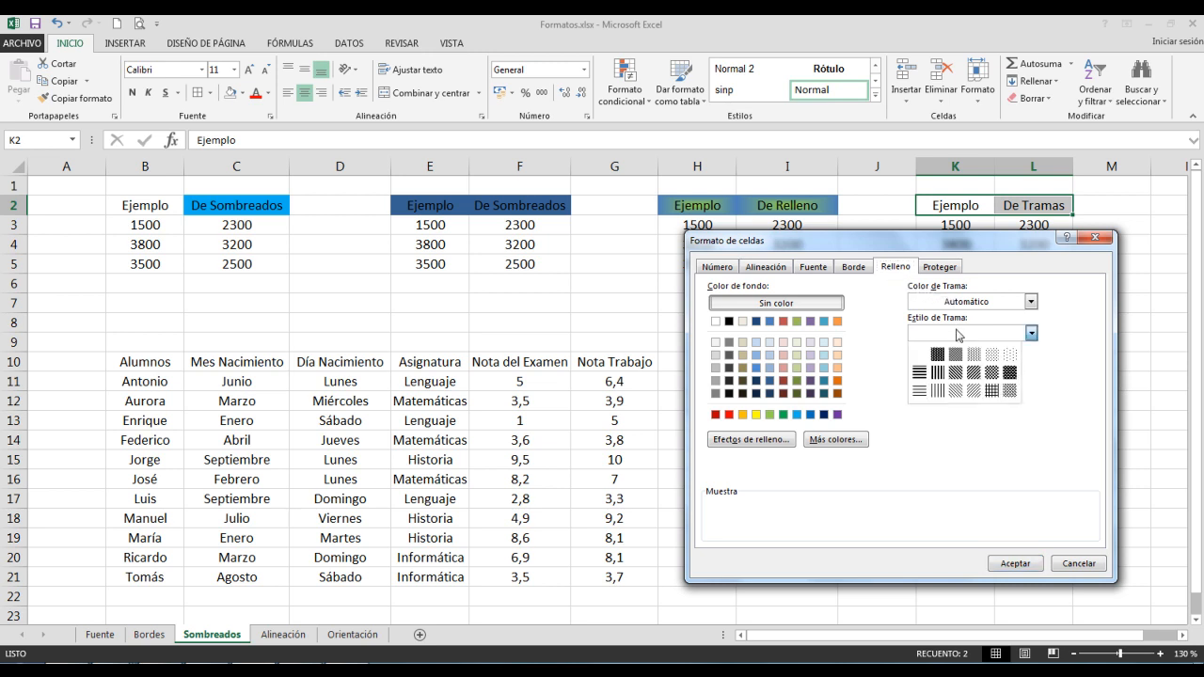
pyautogui.click(956, 391)
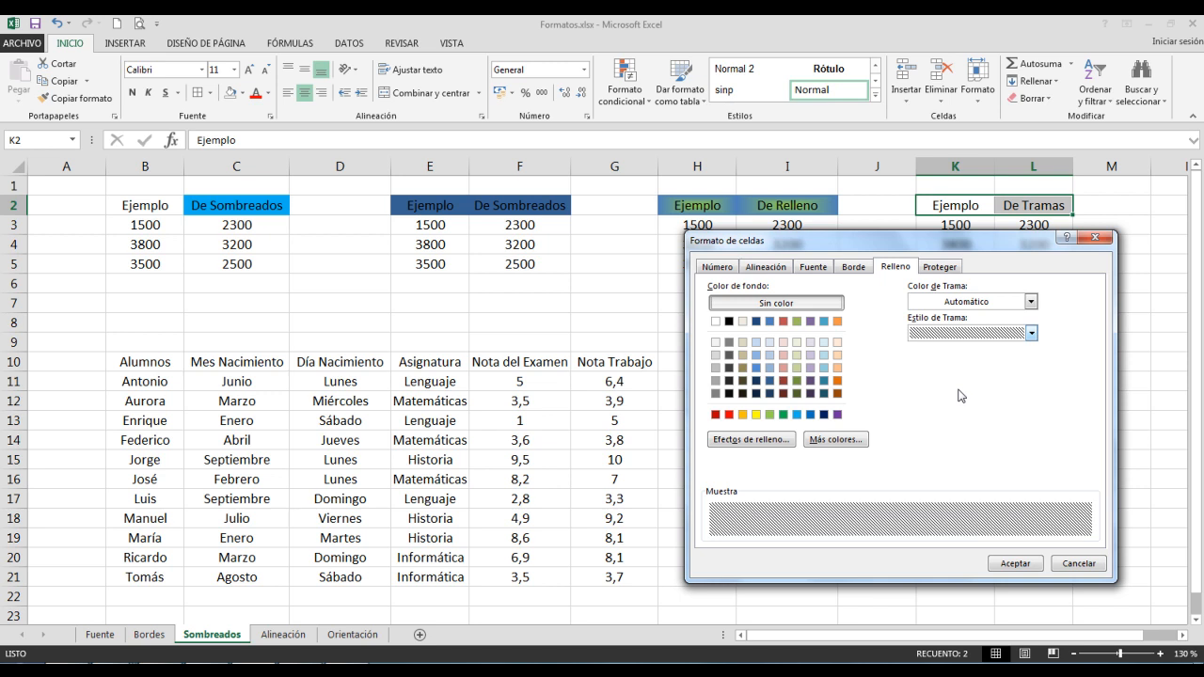
pyautogui.click(1032, 302)
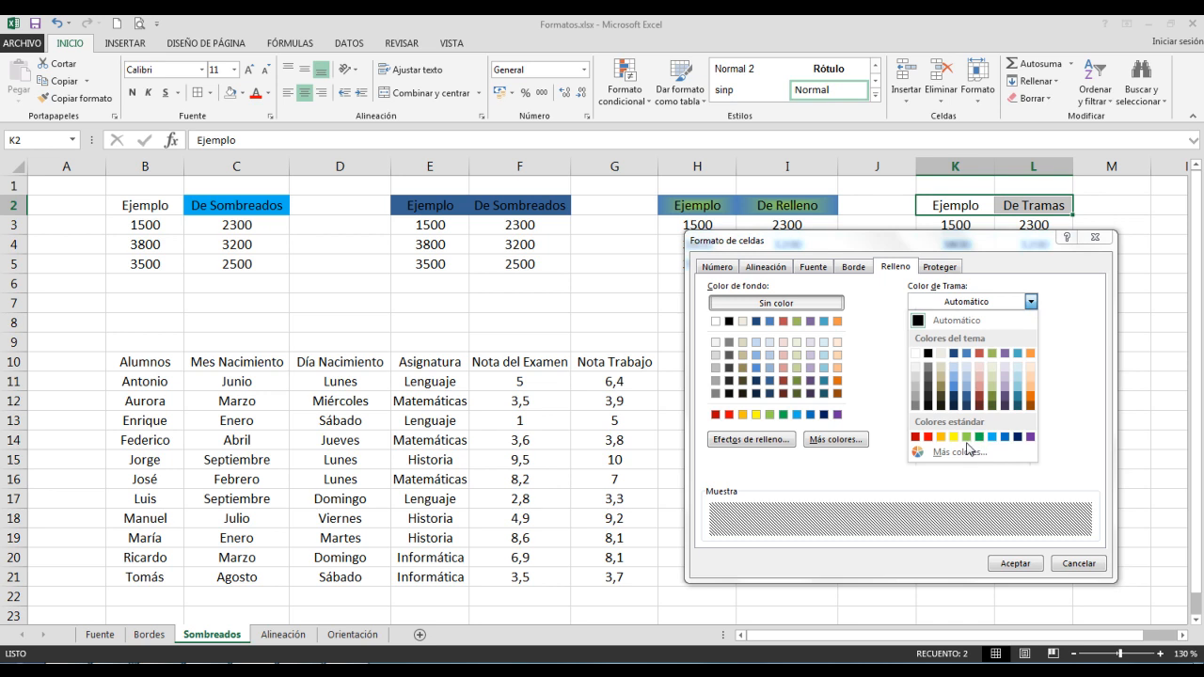
pyautogui.click(967, 438)
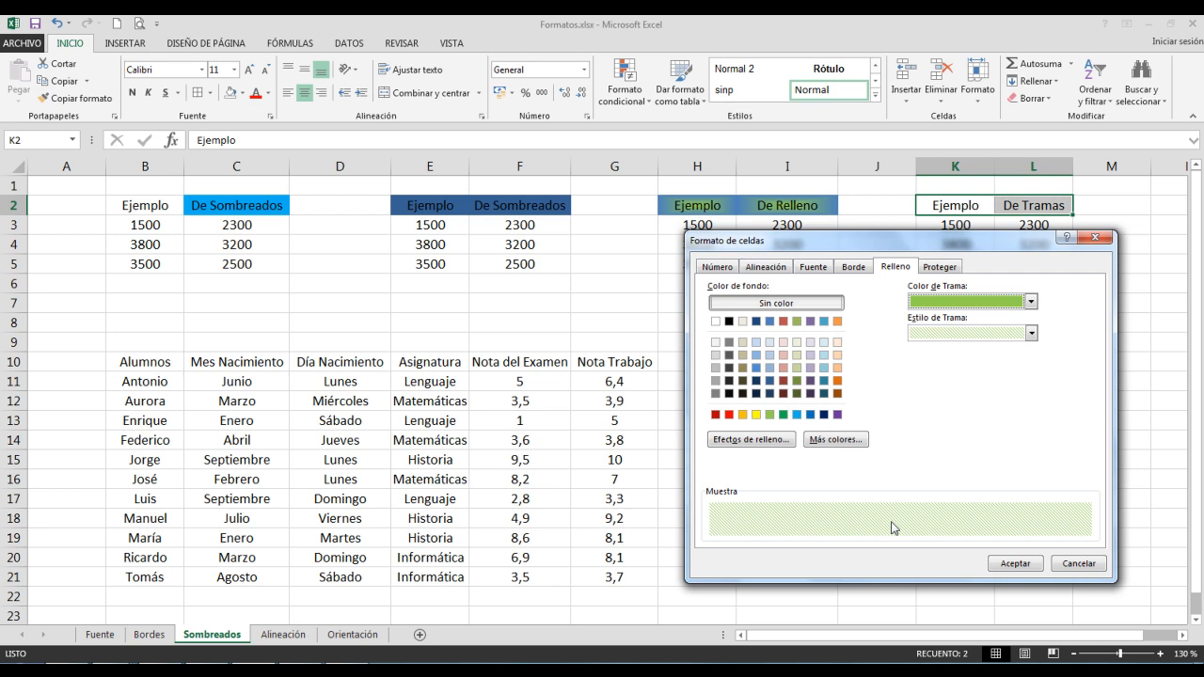
pyautogui.click(1002, 566)
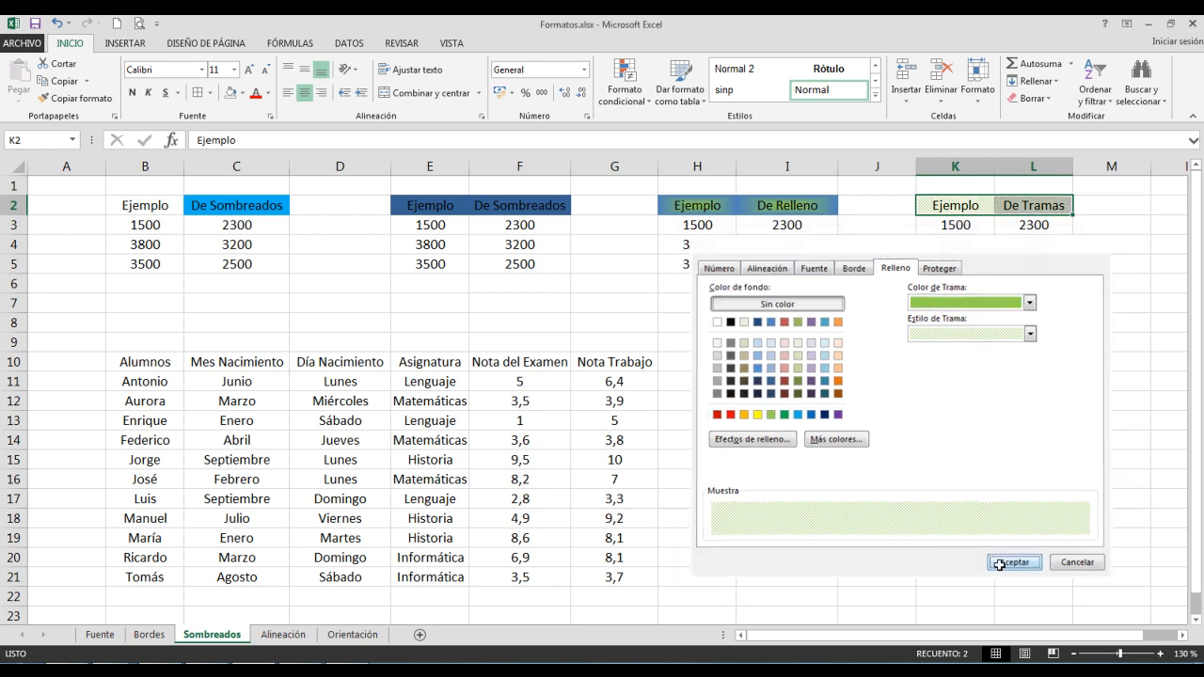
pyautogui.click(869, 445)
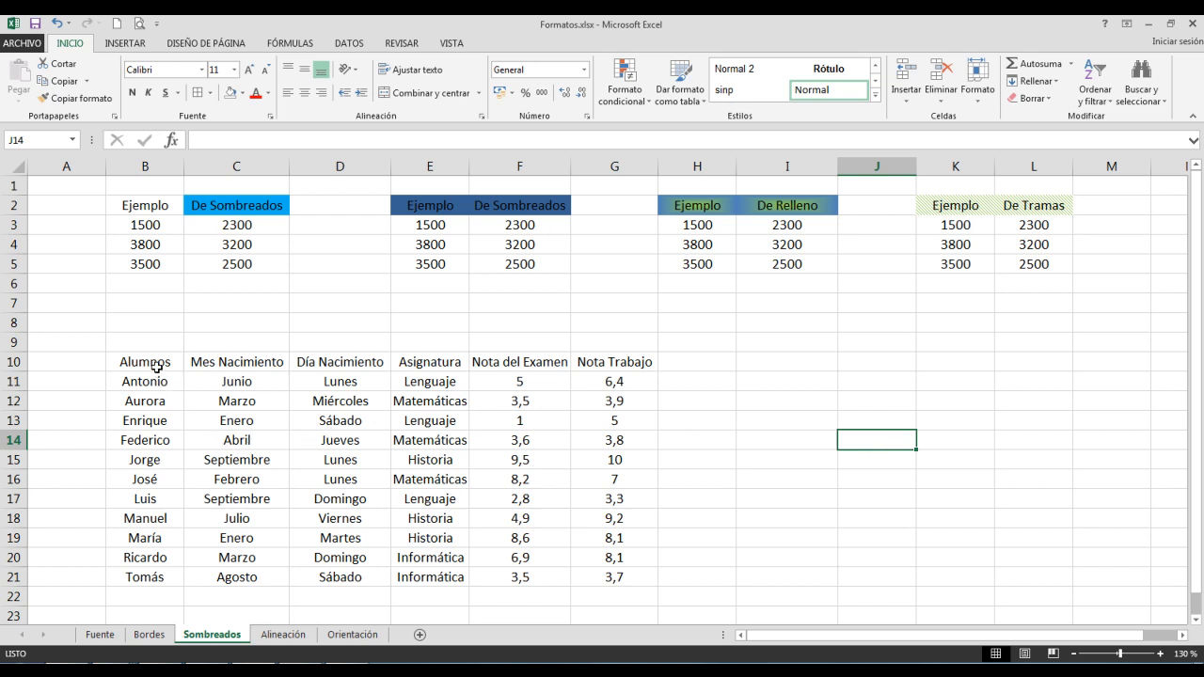
# Add all borders plus a thick box border around the student grades table B10:G21
pyautogui.moveTo(156, 367); pyautogui.dragTo(614, 577)
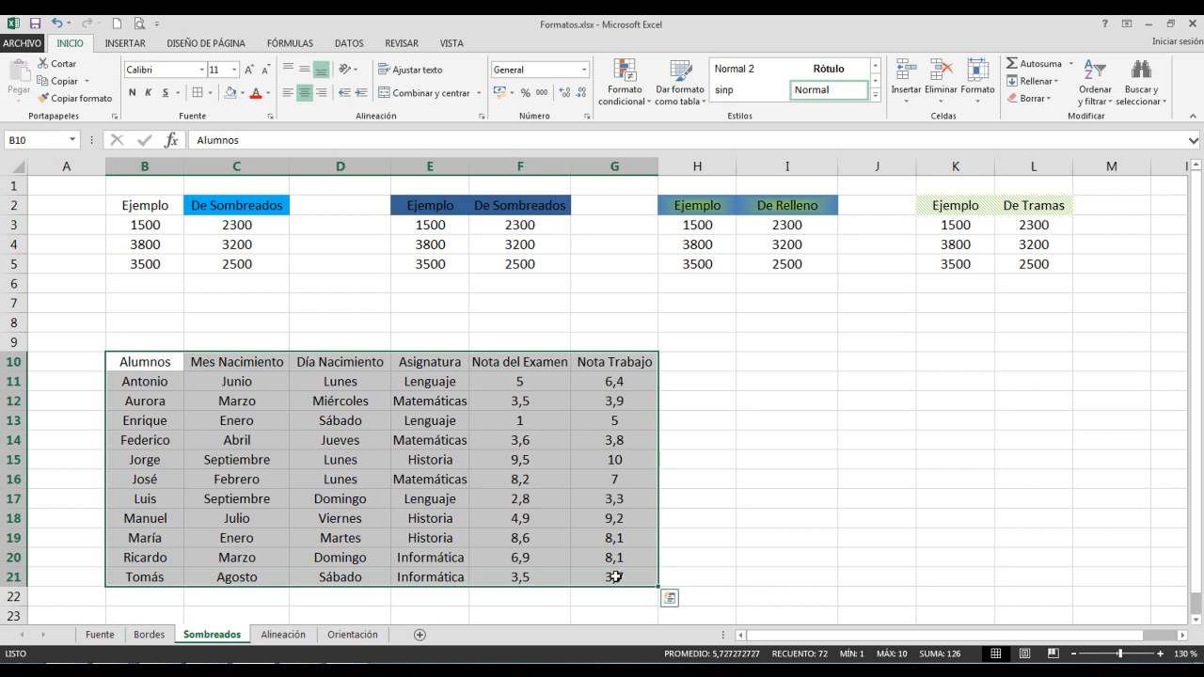
pyautogui.click(210, 97)
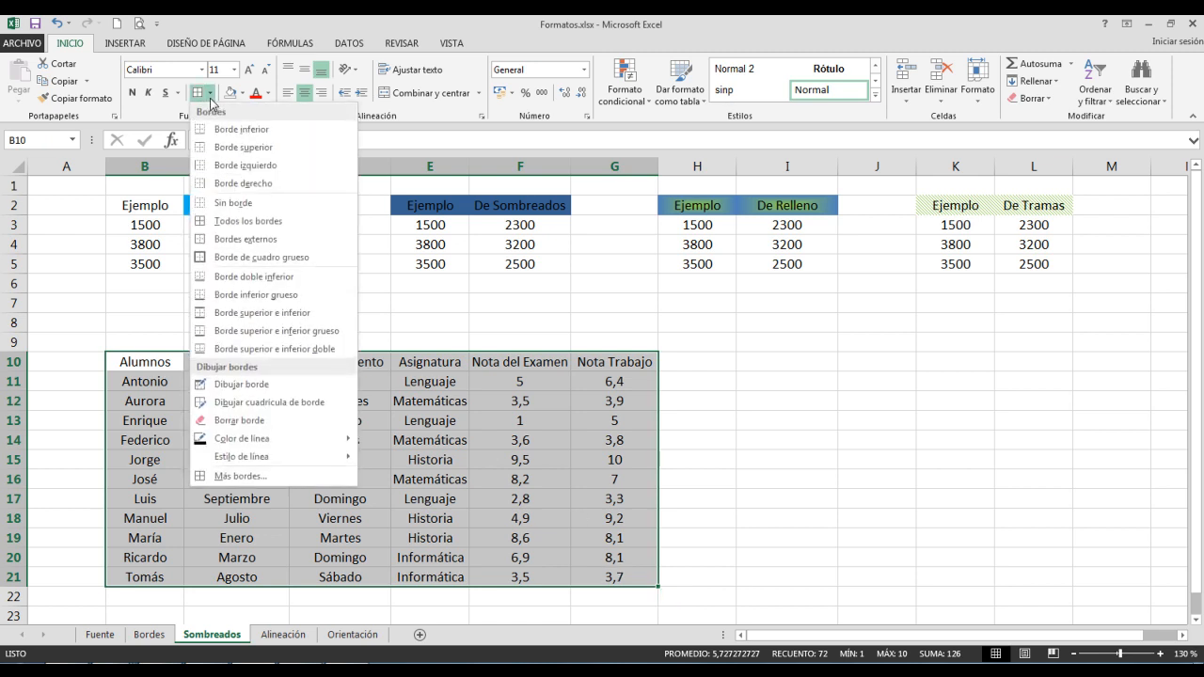
pyautogui.click(252, 220)
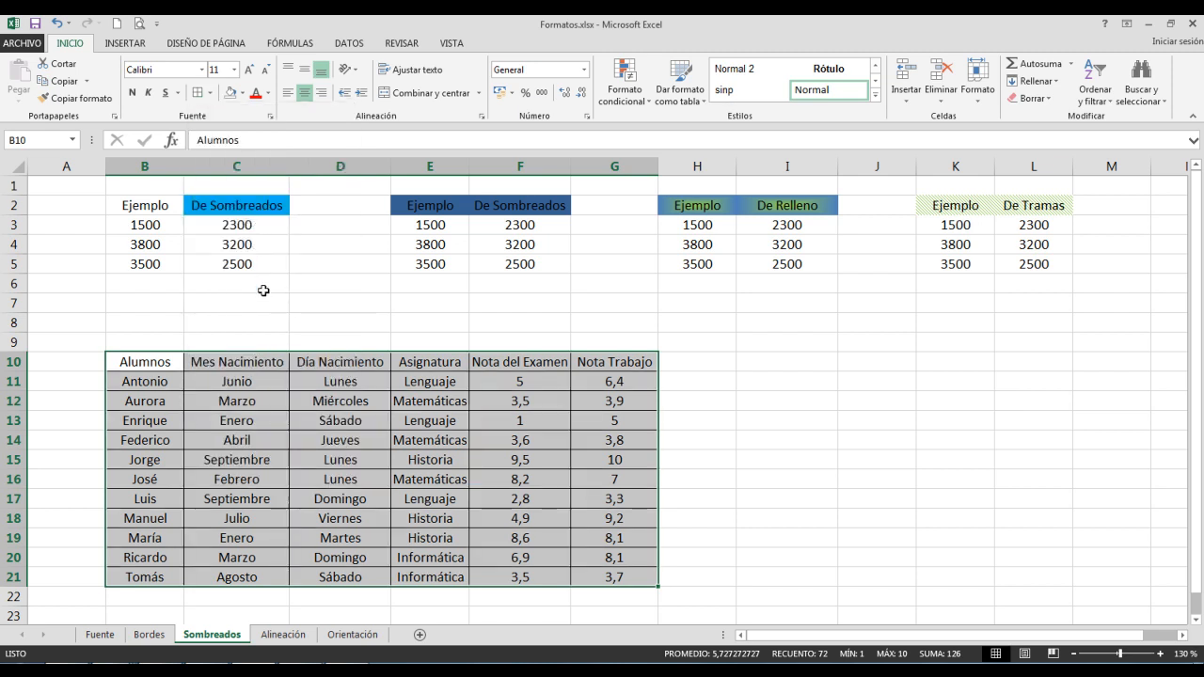
pyautogui.click(210, 97)
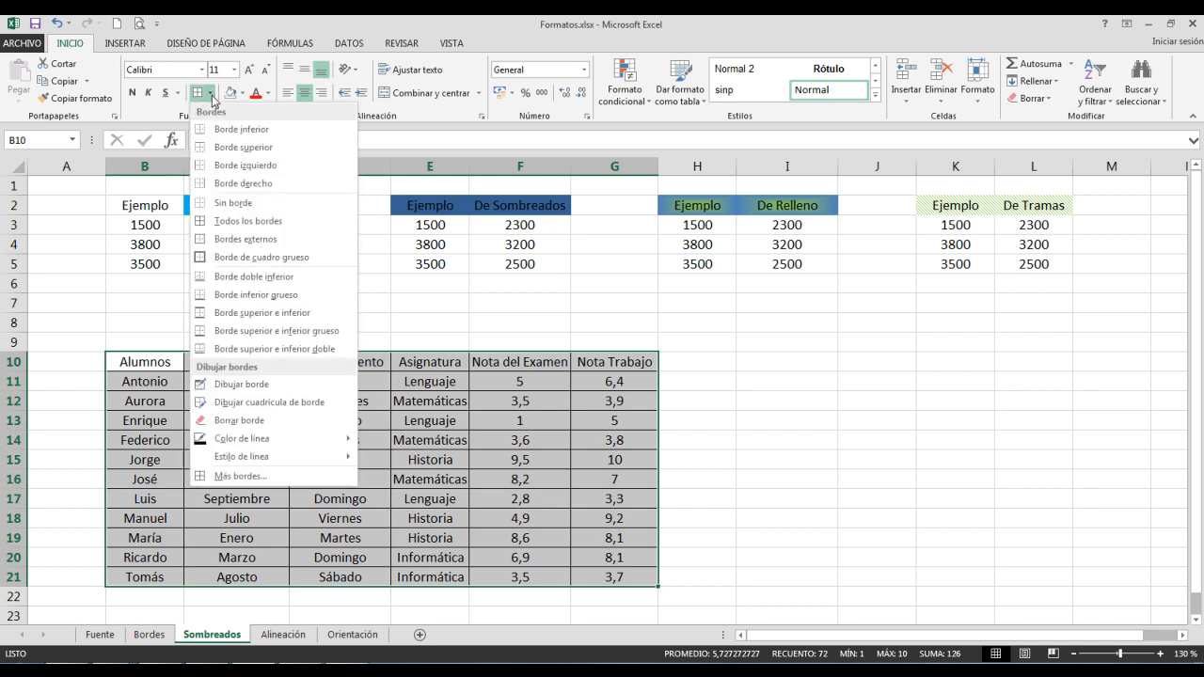
pyautogui.click(249, 257)
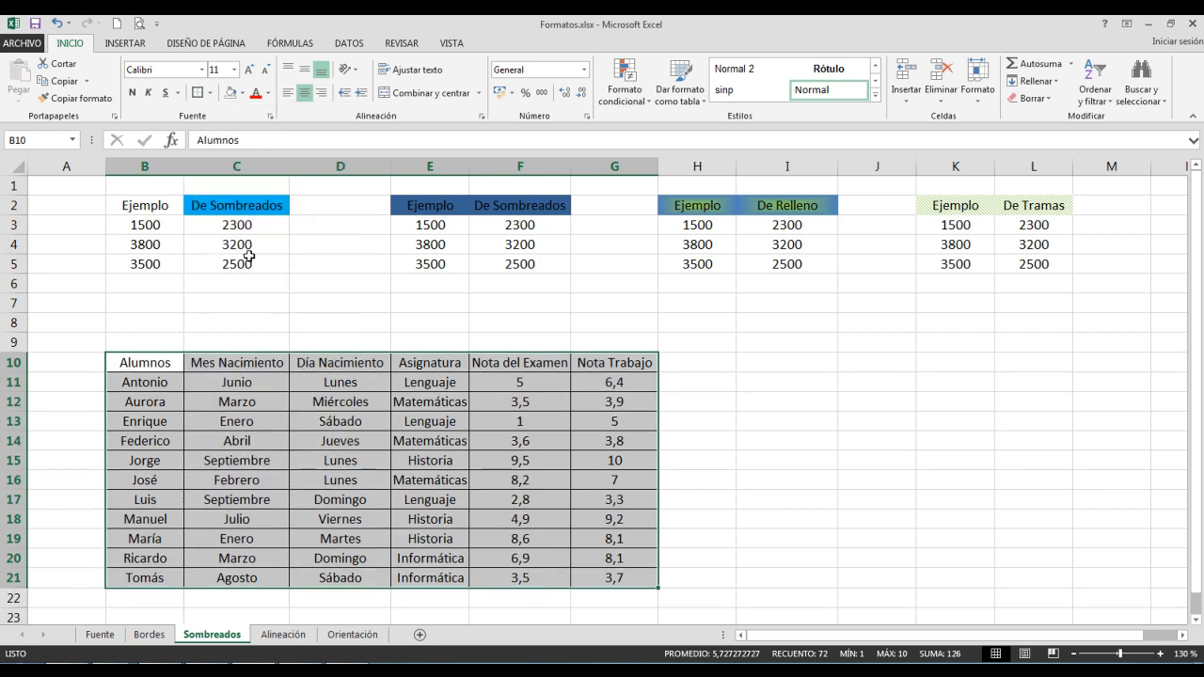
pyautogui.click(719, 415)
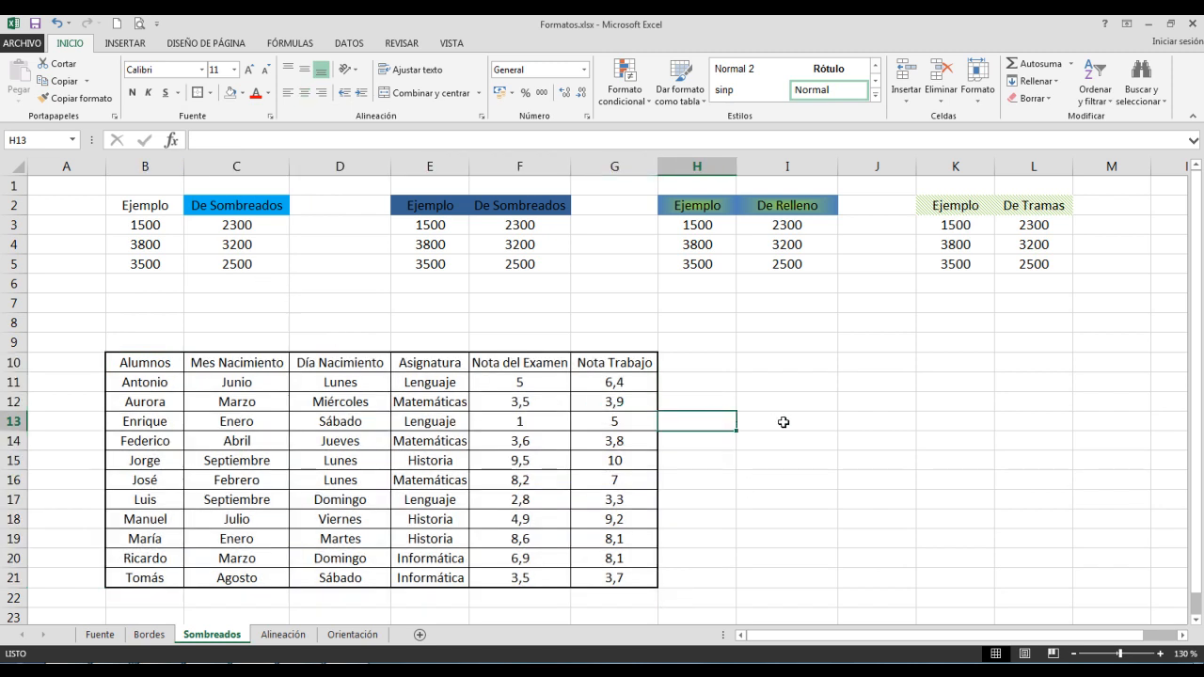
# Fill the table's header row B10:G10 with a light purple theme colour
pyautogui.moveTo(150, 361); pyautogui.dragTo(637, 361)
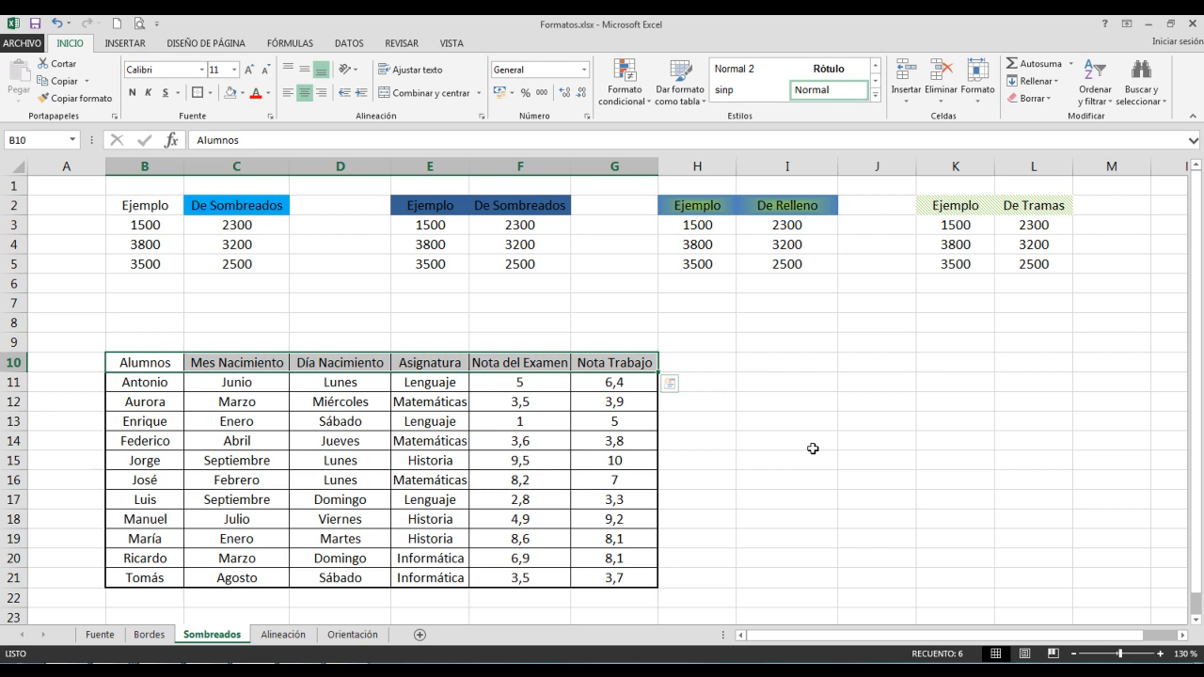
pyautogui.click(243, 94)
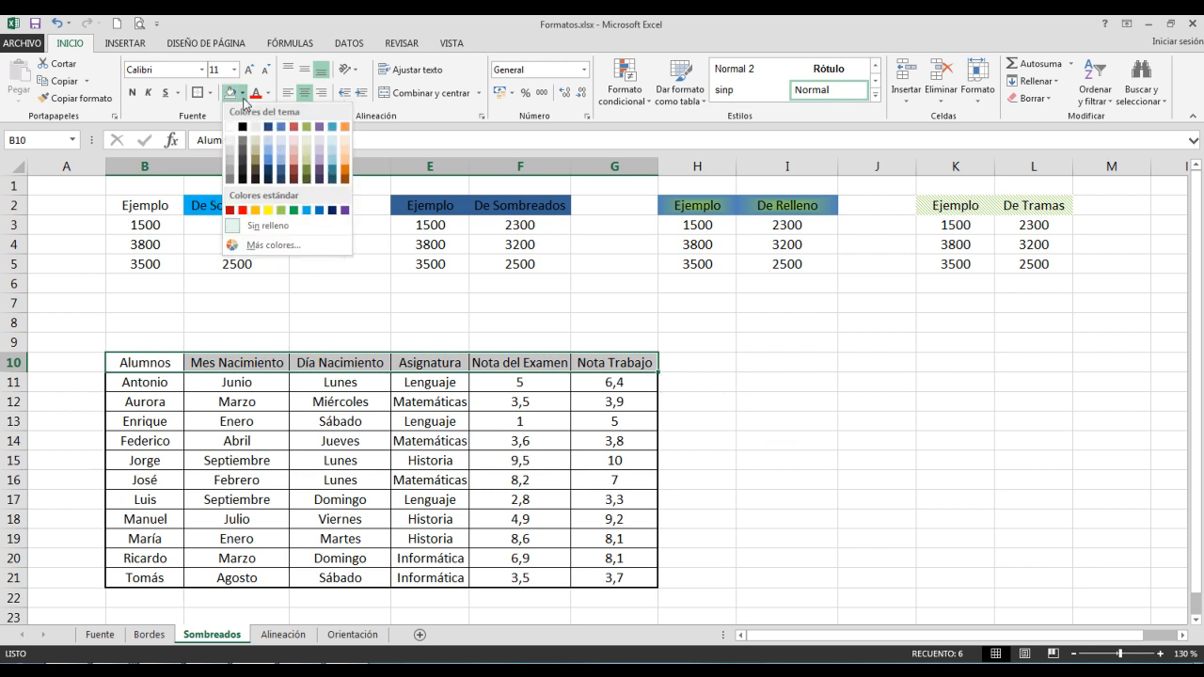
pyautogui.click(317, 150)
pyautogui.click(876, 447)
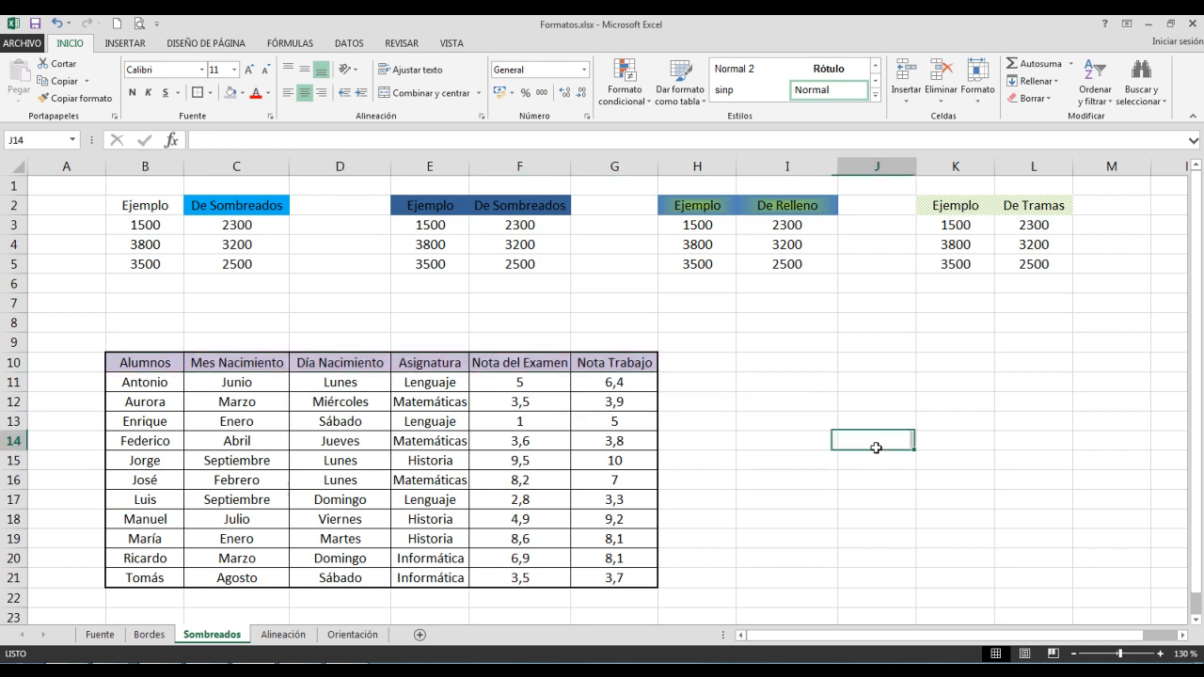